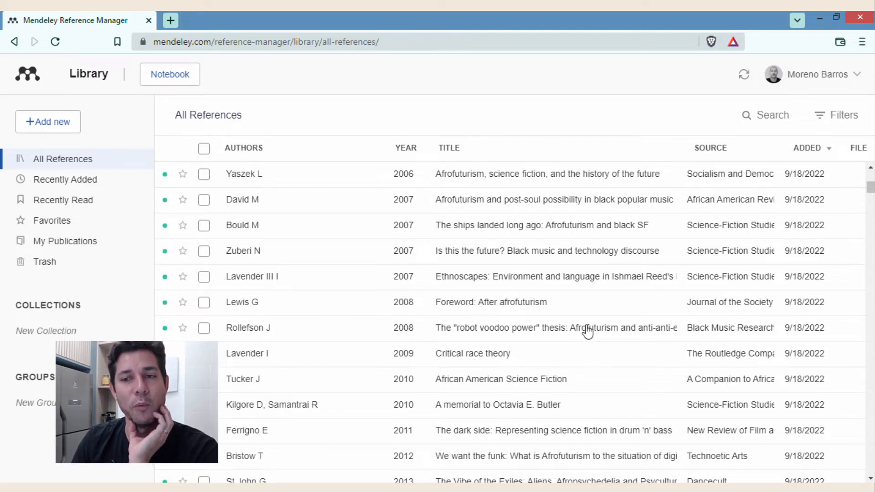
- Scroll the library and open the Info panel for the 2015 Dancecult article 'Africa on the Moon'
{"action": "scroll", "coordinate": [597, 330], "scroll_direction": "down", "scroll_amount": 10}
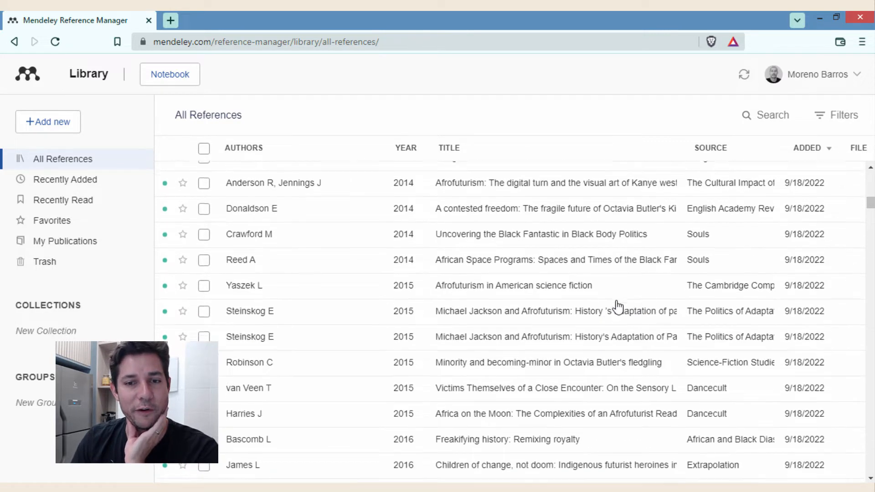
{"action": "scroll", "coordinate": [539, 343], "scroll_direction": "down", "scroll_amount": 3}
{"action": "scroll", "coordinate": [539, 346], "scroll_direction": "down", "scroll_amount": 5}
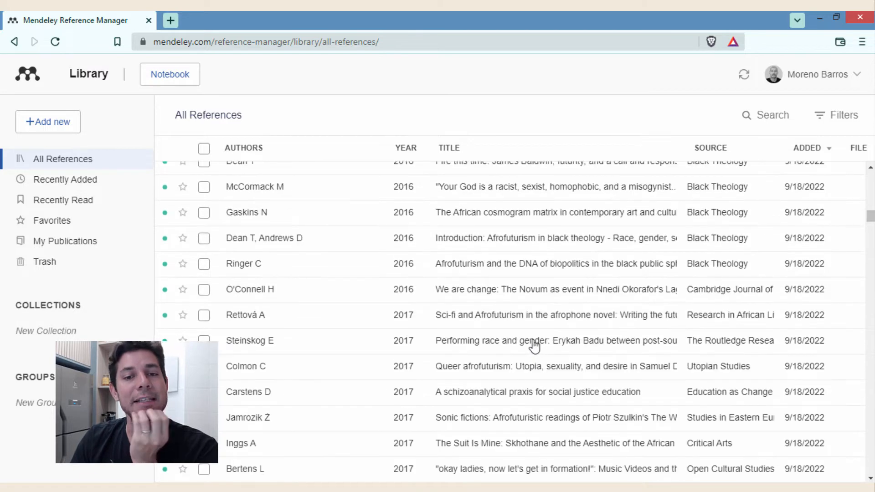
{"action": "scroll", "coordinate": [534, 345], "scroll_direction": "down", "scroll_amount": 5}
{"action": "scroll", "coordinate": [533, 306], "scroll_direction": "down", "scroll_amount": 2}
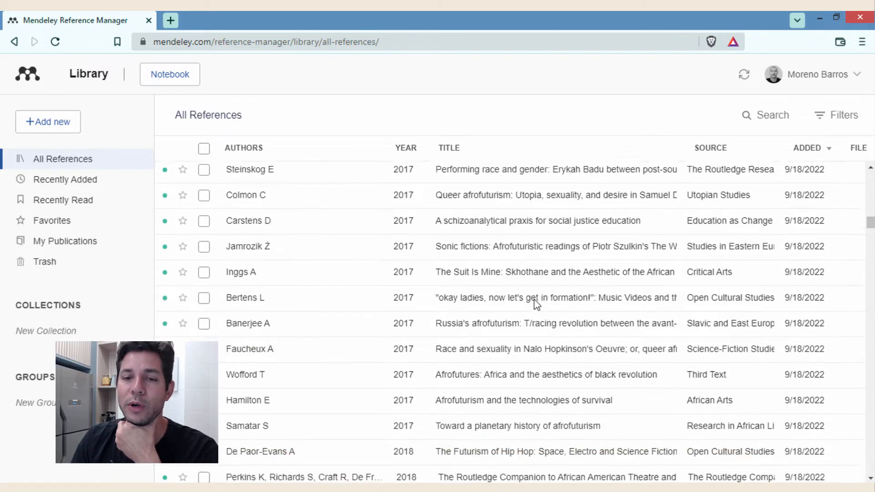
{"action": "scroll", "coordinate": [537, 304], "scroll_direction": "down", "scroll_amount": 10}
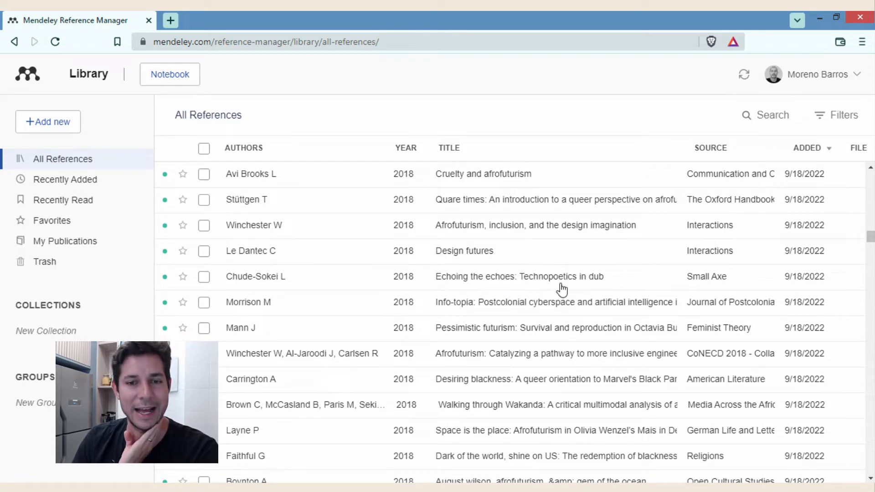
{"action": "scroll", "coordinate": [326, 269], "scroll_direction": "up", "scroll_amount": 2}
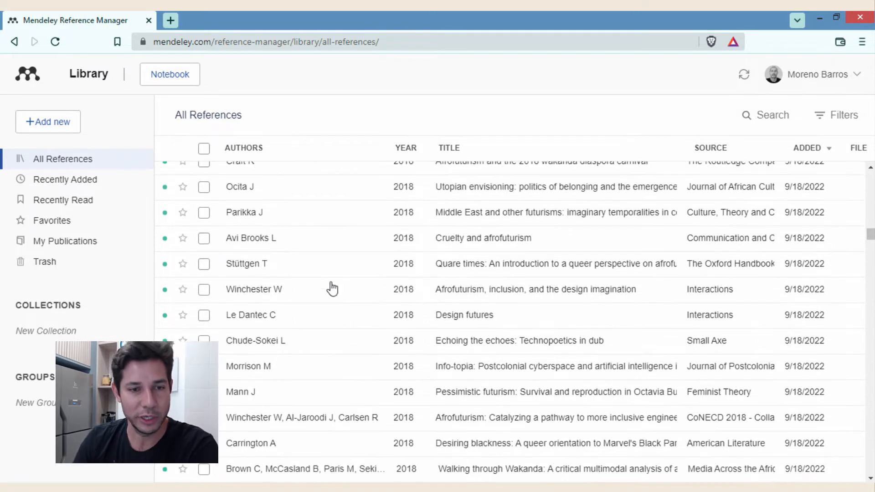
{"action": "scroll", "coordinate": [579, 316], "scroll_direction": "down", "scroll_amount": 4}
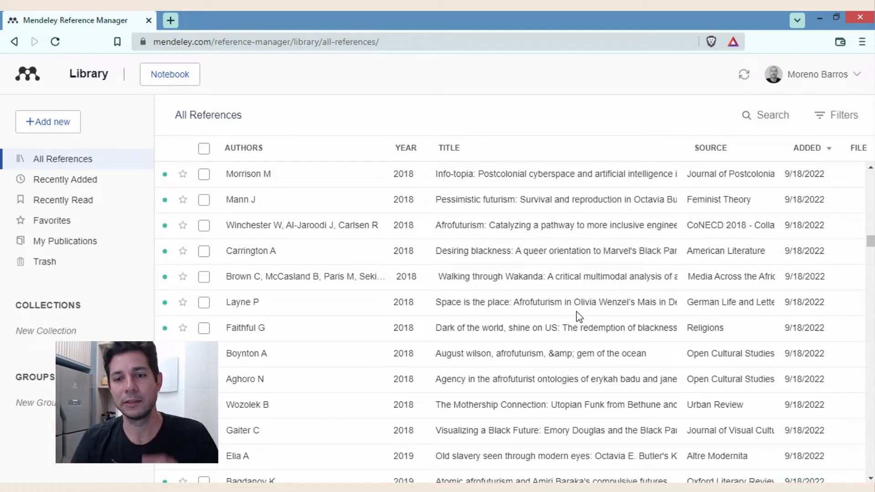
{"action": "scroll", "coordinate": [524, 319], "scroll_direction": "down", "scroll_amount": 3}
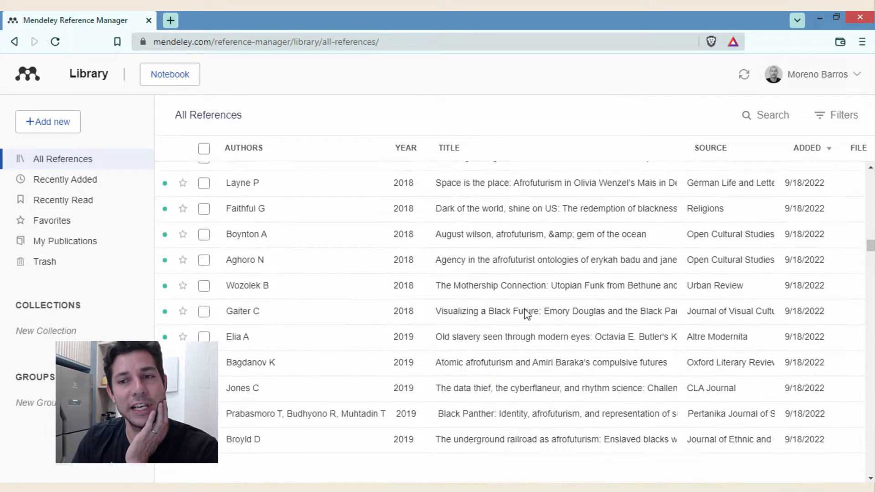
{"action": "scroll", "coordinate": [555, 301], "scroll_direction": "up", "scroll_amount": 10}
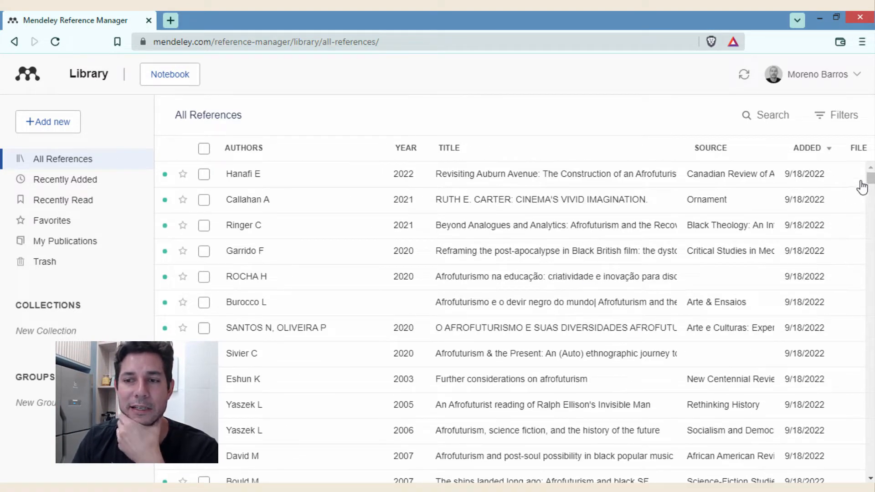
{"action": "left_click_drag", "start_coordinate": [871, 180], "coordinate": [871, 200]}
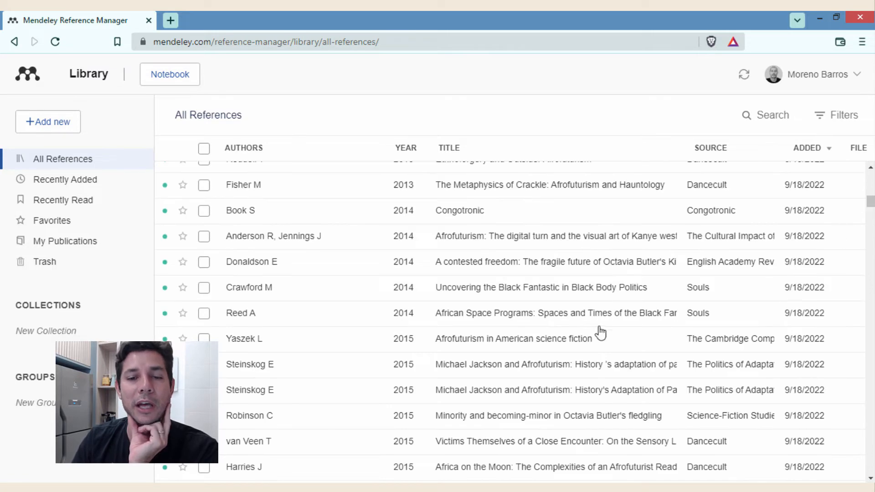
{"action": "scroll", "coordinate": [593, 332], "scroll_direction": "down", "scroll_amount": 4}
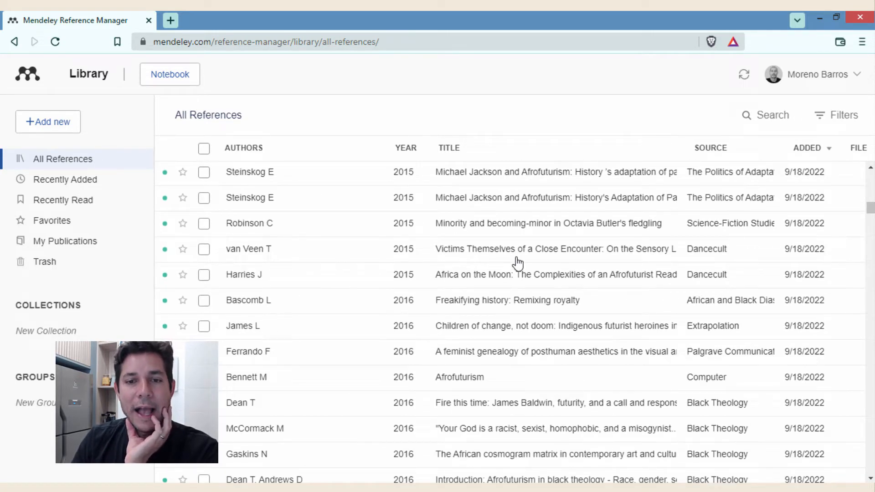
{"action": "left_click", "coordinate": [471, 281]}
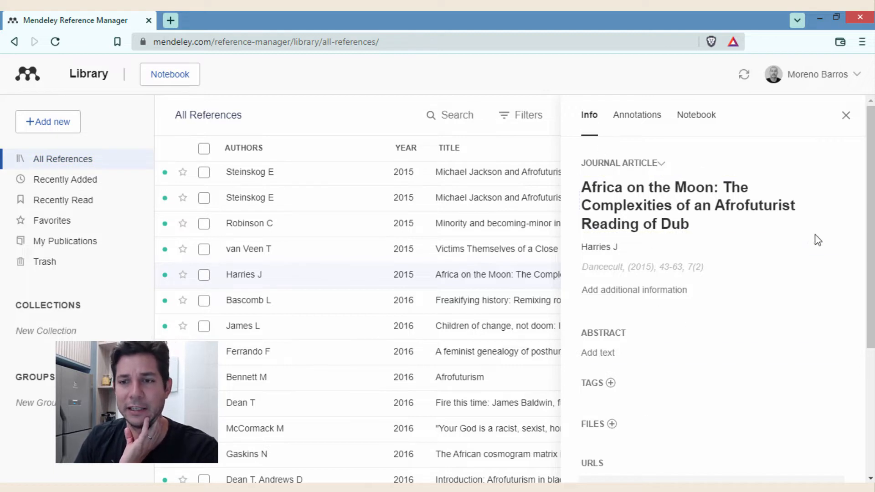
{"action": "mouse_move", "coordinate": [869, 167]}
{"action": "left_mouse_down"}
{"action": "mouse_move", "coordinate": [869, 281]}
{"action": "mouse_move", "coordinate": [864, 146]}
{"action": "mouse_move", "coordinate": [858, 154]}
{"action": "left_mouse_up"}
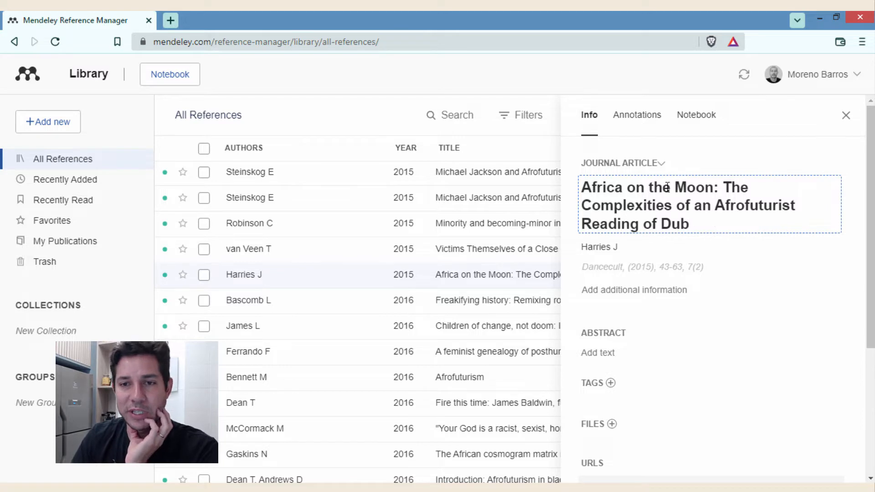
- Open the reference-type list for 'Africa on the Moon' and browse types from Bill to Working Paper
{"action": "left_click", "coordinate": [645, 165]}
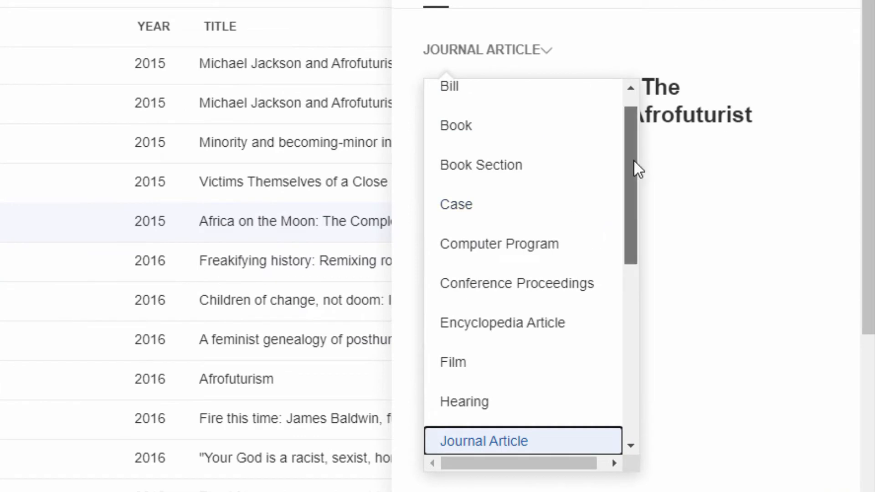
{"action": "left_click_drag", "start_coordinate": [634, 161], "coordinate": [633, 121]}
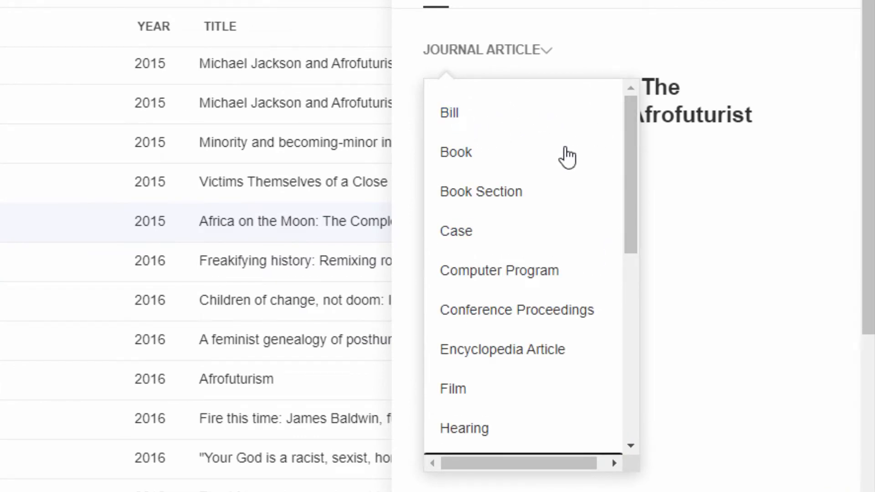
{"action": "mouse_move", "coordinate": [637, 144]}
{"action": "left_mouse_down"}
{"action": "mouse_move", "coordinate": [633, 336]}
{"action": "mouse_move", "coordinate": [626, 276]}
{"action": "mouse_move", "coordinate": [636, 145]}
{"action": "left_mouse_up"}
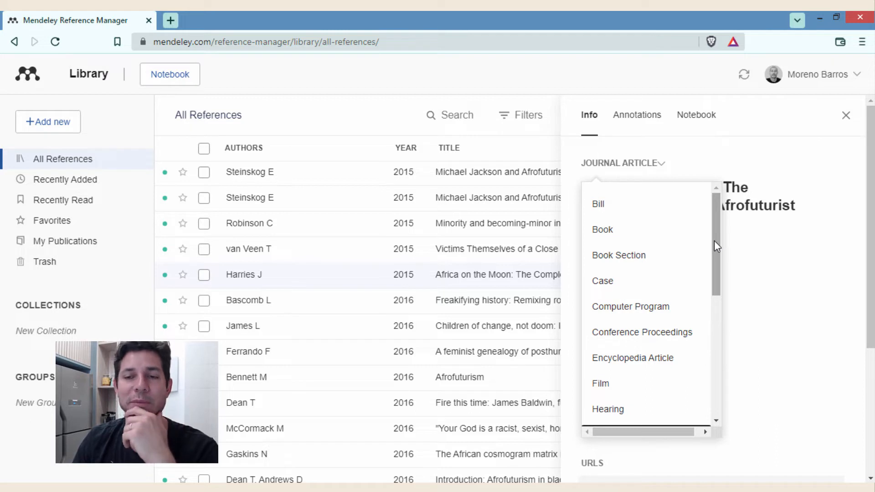
{"action": "mouse_move", "coordinate": [714, 242]}
{"action": "left_mouse_down"}
{"action": "mouse_move", "coordinate": [716, 359]}
{"action": "mouse_move", "coordinate": [725, 245]}
{"action": "mouse_move", "coordinate": [716, 327]}
{"action": "mouse_move", "coordinate": [719, 344]}
{"action": "mouse_move", "coordinate": [728, 345]}
{"action": "mouse_move", "coordinate": [727, 246]}
{"action": "mouse_move", "coordinate": [716, 401]}
{"action": "mouse_move", "coordinate": [714, 225]}
{"action": "mouse_move", "coordinate": [716, 402]}
{"action": "mouse_move", "coordinate": [716, 250]}
{"action": "mouse_move", "coordinate": [701, 231]}
{"action": "left_mouse_up"}
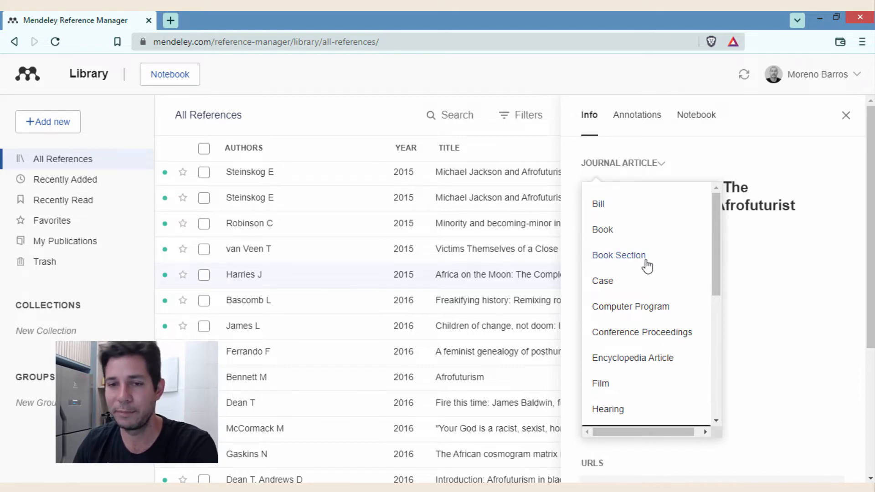
{"action": "scroll", "coordinate": [724, 285], "scroll_direction": "down", "scroll_amount": 3}
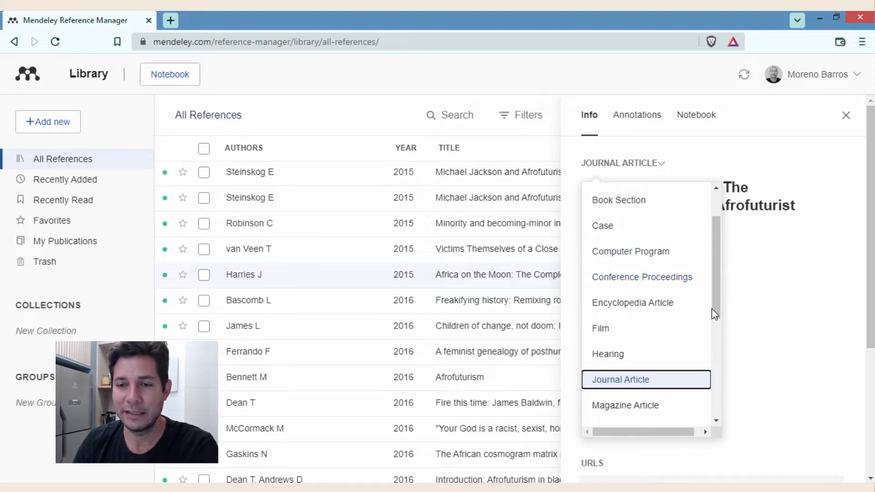
{"action": "scroll", "coordinate": [717, 333], "scroll_direction": "down", "scroll_amount": 3}
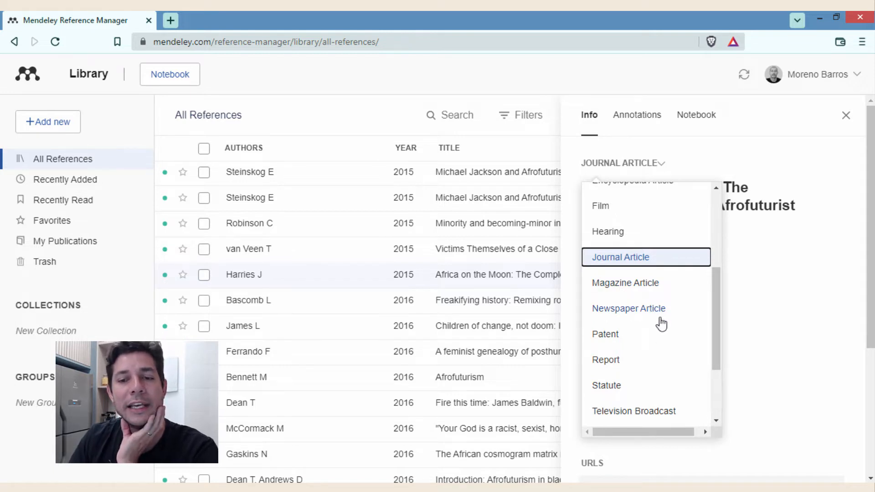
{"action": "scroll", "coordinate": [719, 296], "scroll_direction": "down", "scroll_amount": 1}
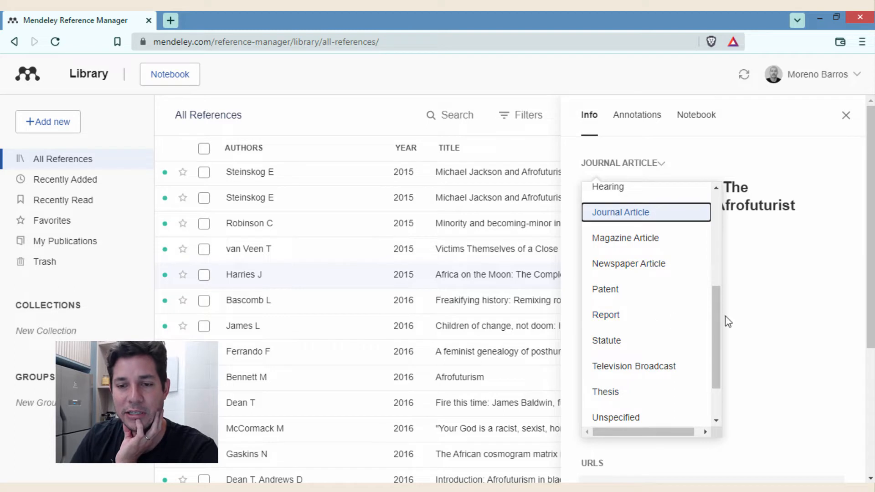
{"action": "scroll", "coordinate": [717, 324], "scroll_direction": "down", "scroll_amount": 2}
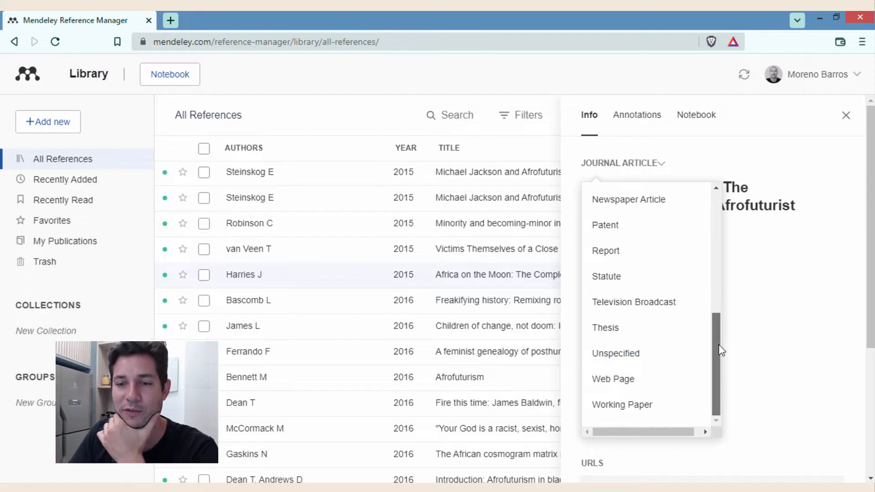
{"action": "left_click_drag", "start_coordinate": [719, 345], "coordinate": [653, 215]}
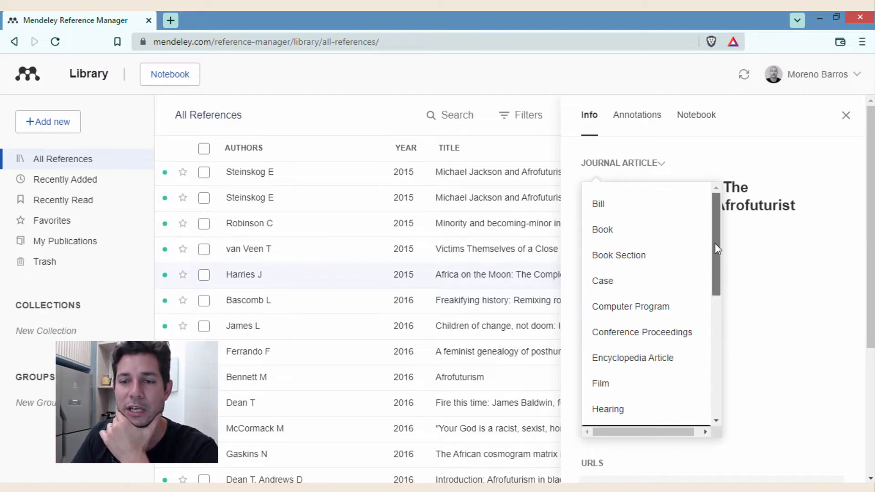
{"action": "left_click_drag", "start_coordinate": [715, 242], "coordinate": [696, 227]}
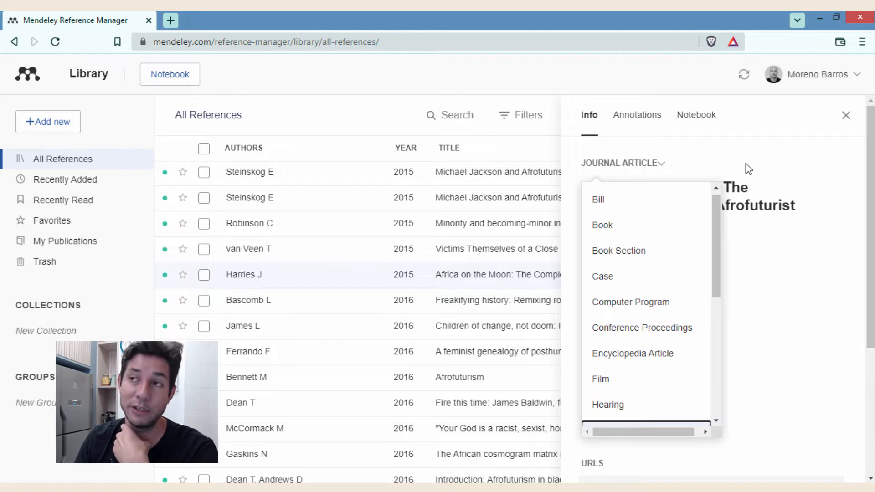
{"action": "scroll", "coordinate": [632, 310], "scroll_direction": "up", "scroll_amount": 1}
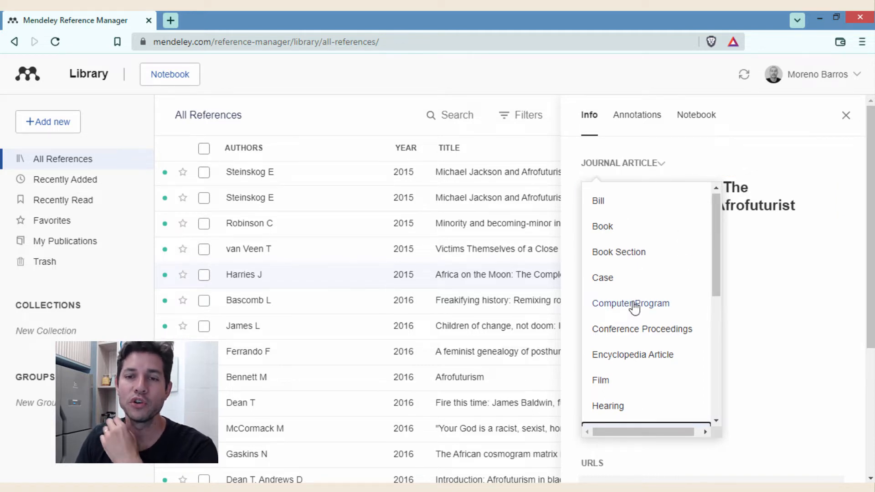
{"action": "scroll", "coordinate": [678, 291], "scroll_direction": "down", "scroll_amount": 3}
{"action": "scroll", "coordinate": [672, 332], "scroll_direction": "up", "scroll_amount": 3}
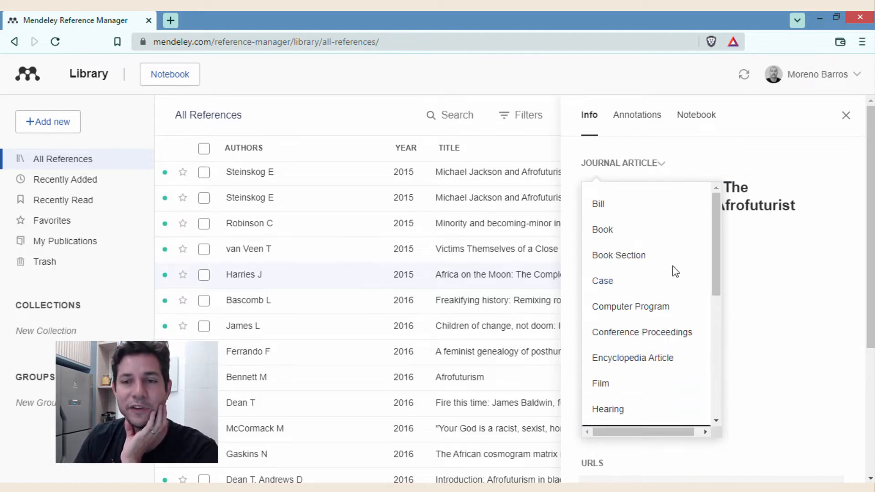
{"action": "scroll", "coordinate": [645, 269], "scroll_direction": "down", "scroll_amount": 4}
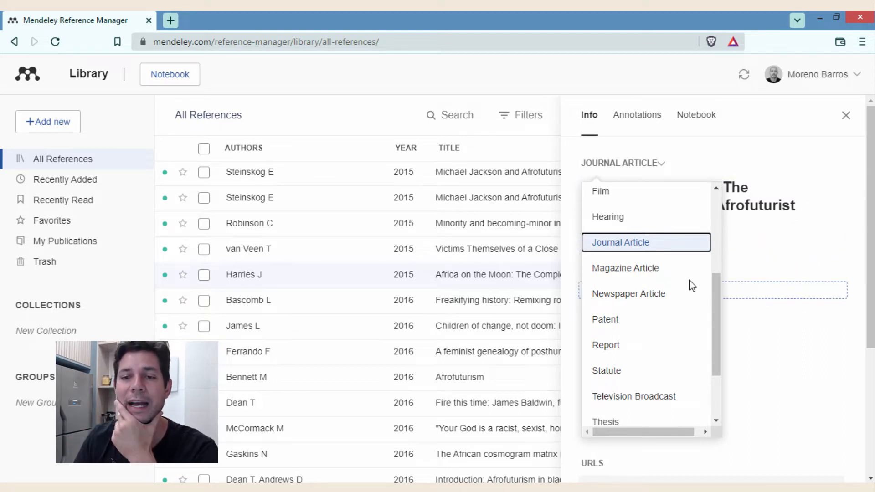
- Switch 'Africa on the Moon' to Newspaper Article, then set it back to Journal Article
{"action": "left_click", "coordinate": [641, 300]}
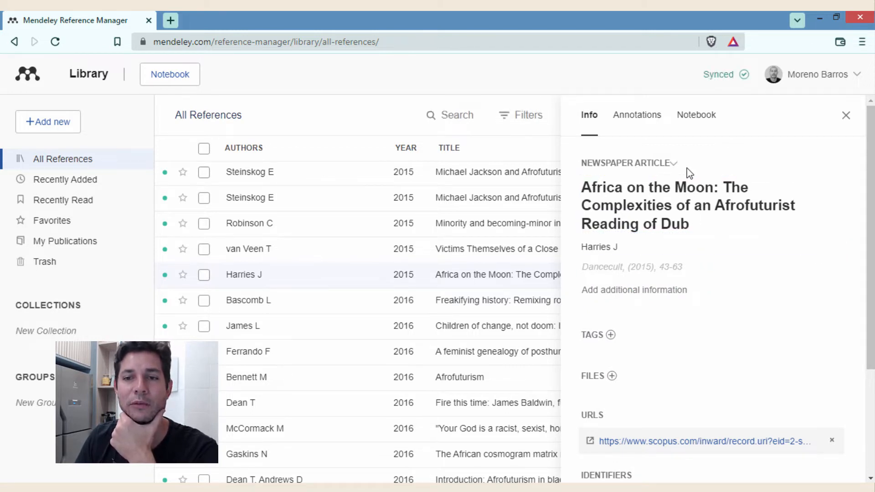
{"action": "left_click", "coordinate": [669, 164]}
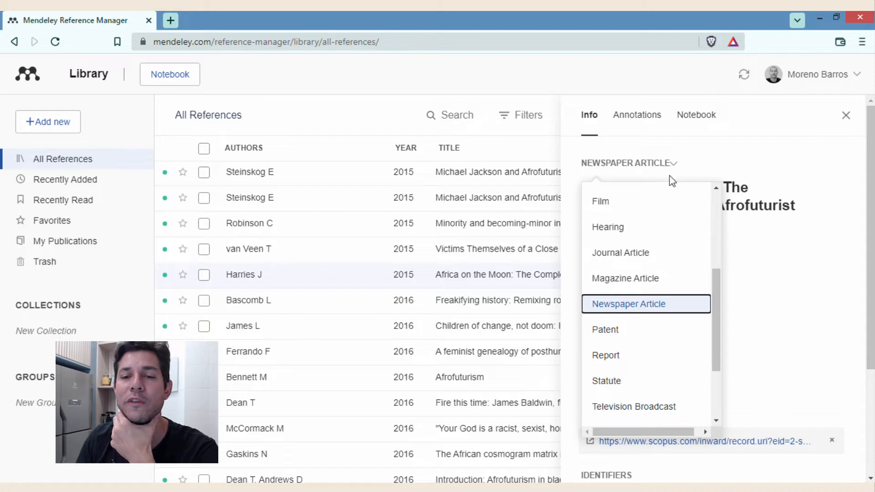
{"action": "scroll", "coordinate": [654, 369], "scroll_direction": "up", "scroll_amount": 5}
{"action": "scroll", "coordinate": [658, 289], "scroll_direction": "down", "scroll_amount": 1}
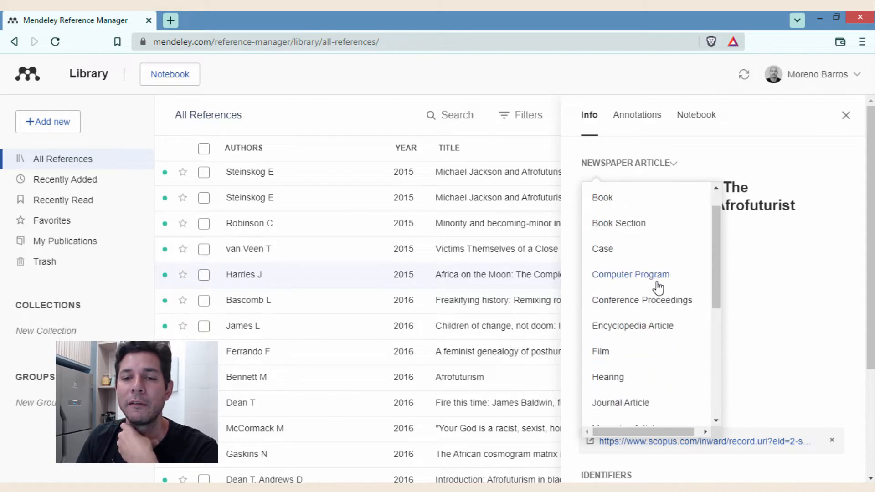
{"action": "scroll", "coordinate": [645, 266], "scroll_direction": "down", "scroll_amount": 5}
{"action": "scroll", "coordinate": [645, 266], "scroll_direction": "up", "scroll_amount": 4}
{"action": "scroll", "coordinate": [645, 266], "scroll_direction": "down", "scroll_amount": 5}
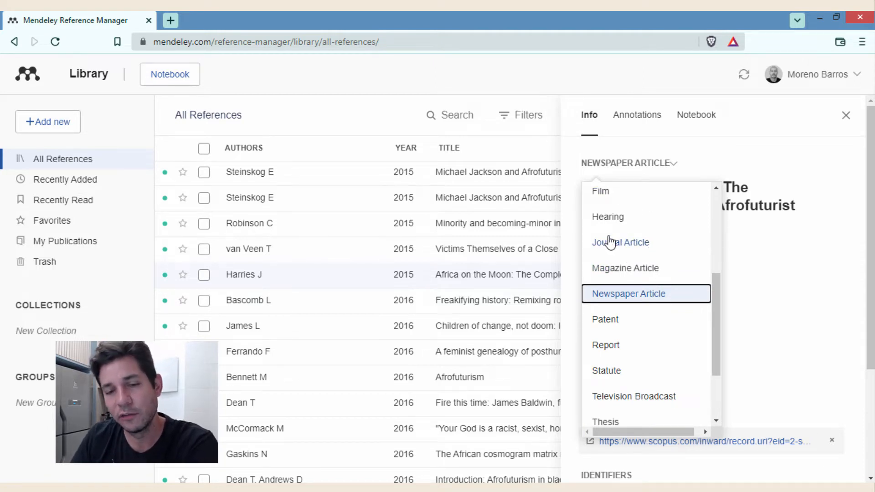
{"action": "left_click", "coordinate": [631, 248]}
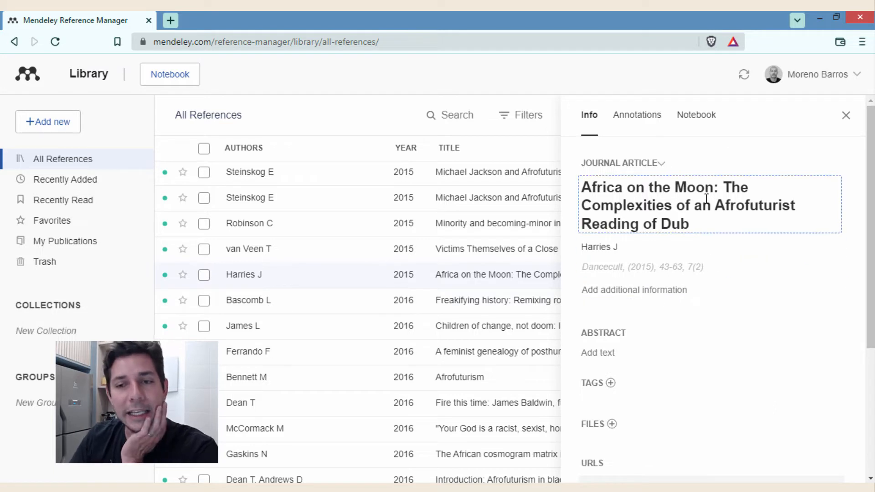
{"action": "scroll", "coordinate": [714, 377], "scroll_direction": "down", "scroll_amount": 4}
{"action": "scroll", "coordinate": [720, 343], "scroll_direction": "up", "scroll_amount": 4}
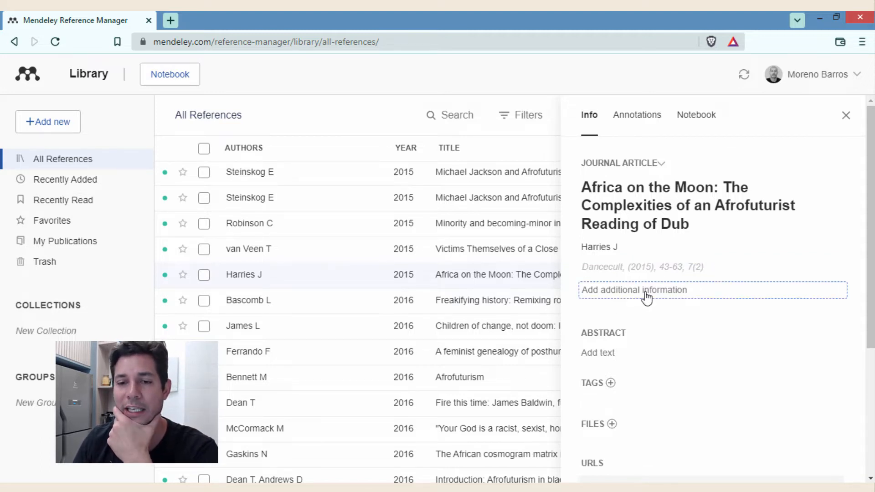
{"action": "left_click", "coordinate": [682, 294]}
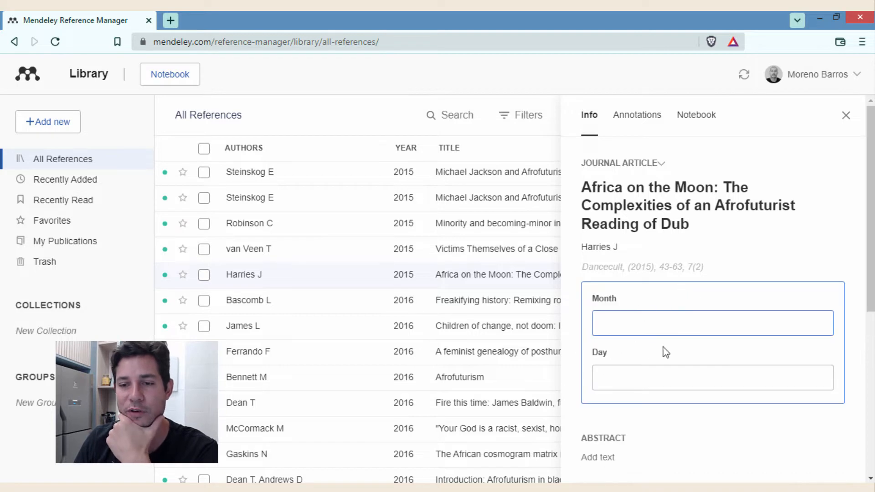
{"action": "left_click", "coordinate": [855, 328]}
{"action": "scroll", "coordinate": [656, 332], "scroll_direction": "down", "scroll_amount": 3}
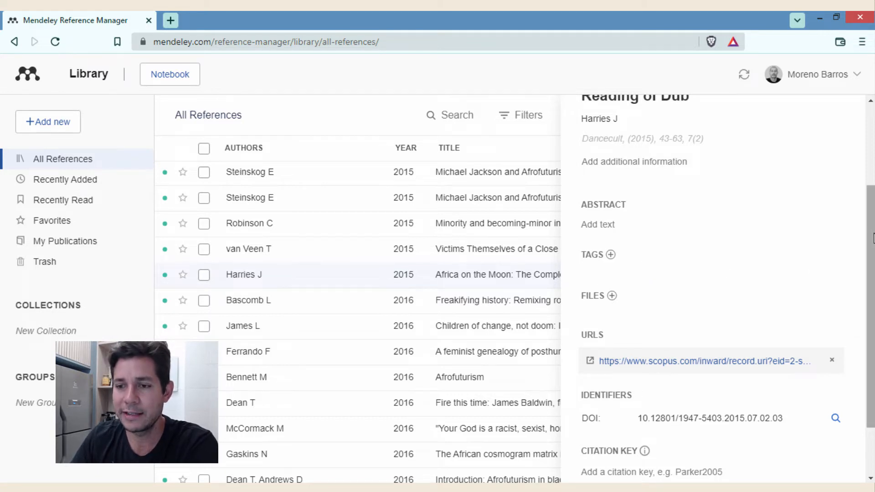
{"action": "scroll", "coordinate": [868, 248], "scroll_direction": "down", "scroll_amount": 2}
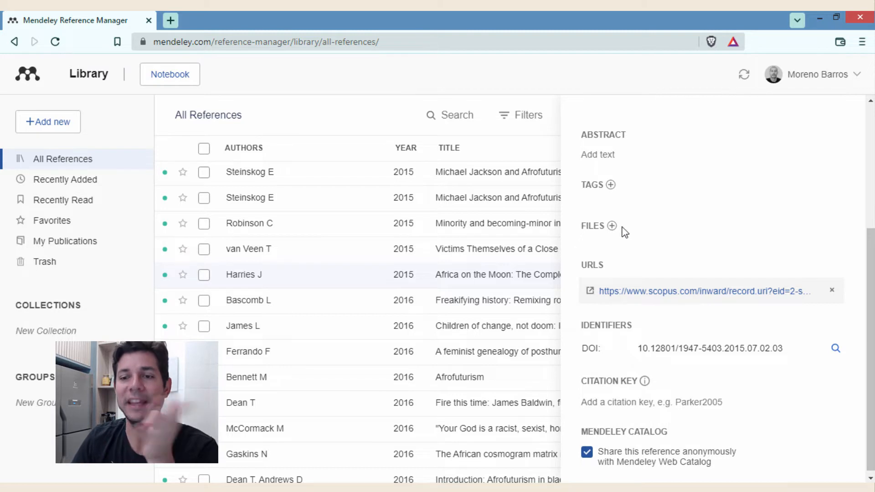
{"action": "scroll", "coordinate": [730, 250], "scroll_direction": "up", "scroll_amount": 2}
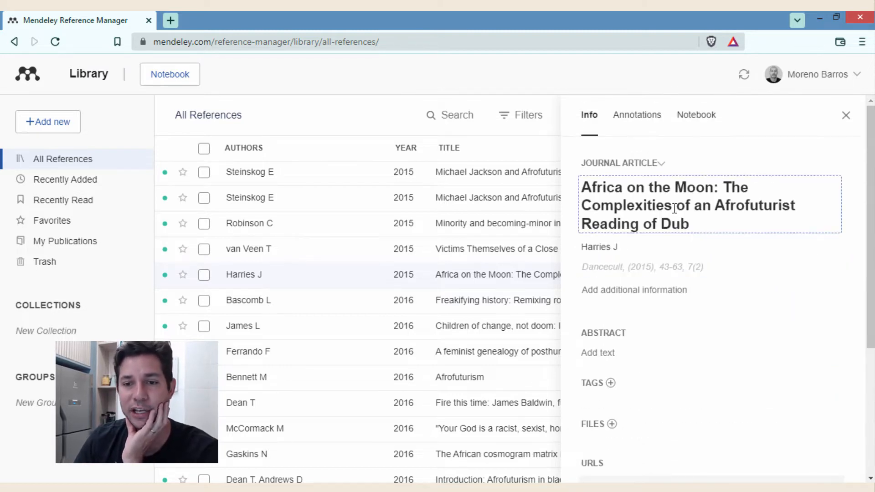
{"action": "scroll", "coordinate": [671, 237], "scroll_direction": "down", "scroll_amount": 2}
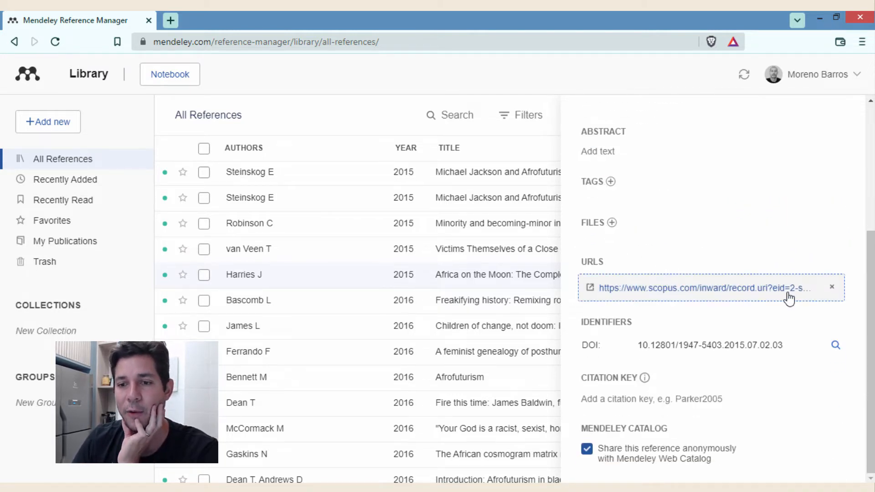
{"action": "scroll", "coordinate": [867, 331], "scroll_direction": "up", "scroll_amount": 5}
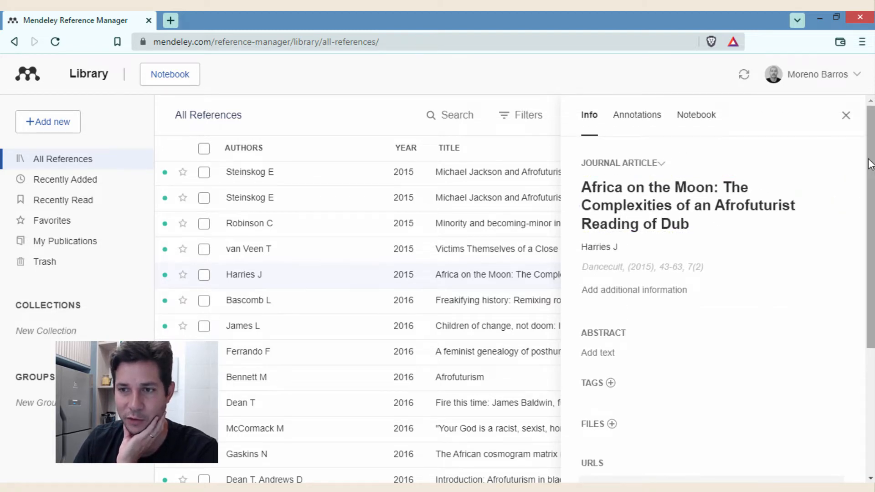
{"action": "scroll", "coordinate": [869, 305], "scroll_direction": "down", "scroll_amount": 5}
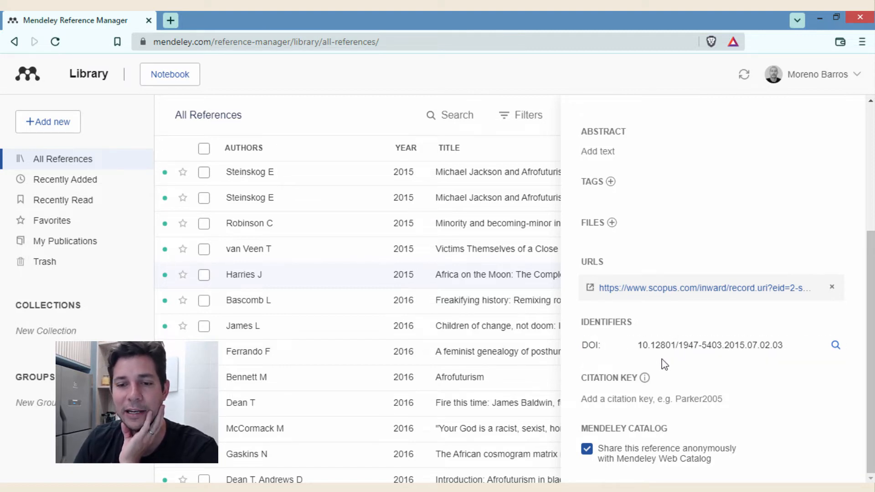
- Look up metadata by DOI, adding ISSN 19475403 and a dj.dancecult.net URL, and review the changes
{"action": "left_click_drag", "start_coordinate": [870, 351], "coordinate": [871, 351]}
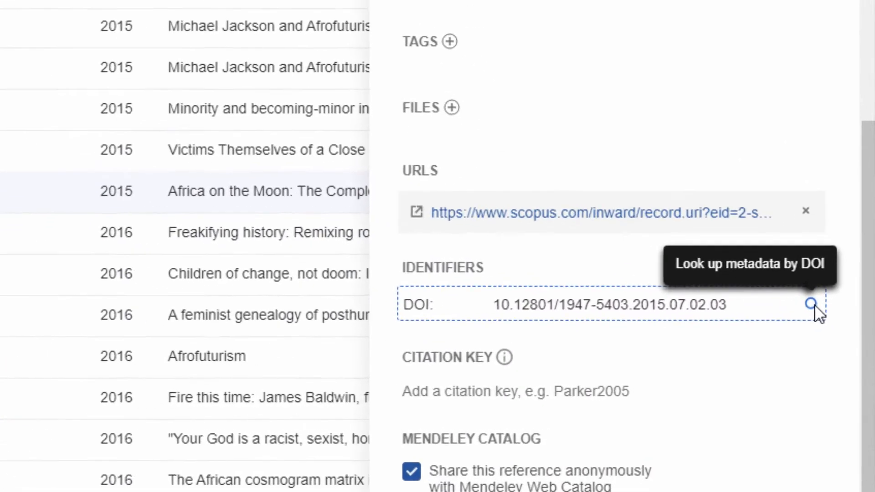
{"action": "left_click", "coordinate": [811, 304]}
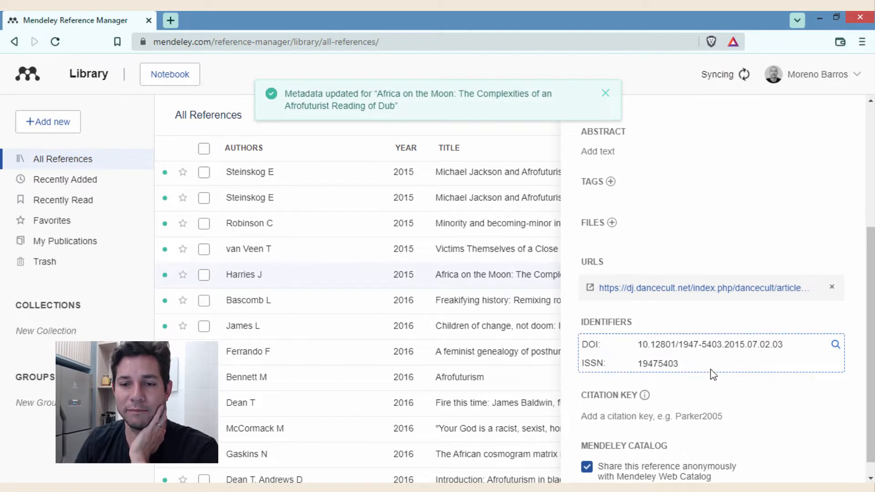
{"action": "scroll", "coordinate": [757, 371], "scroll_direction": "up", "scroll_amount": 5}
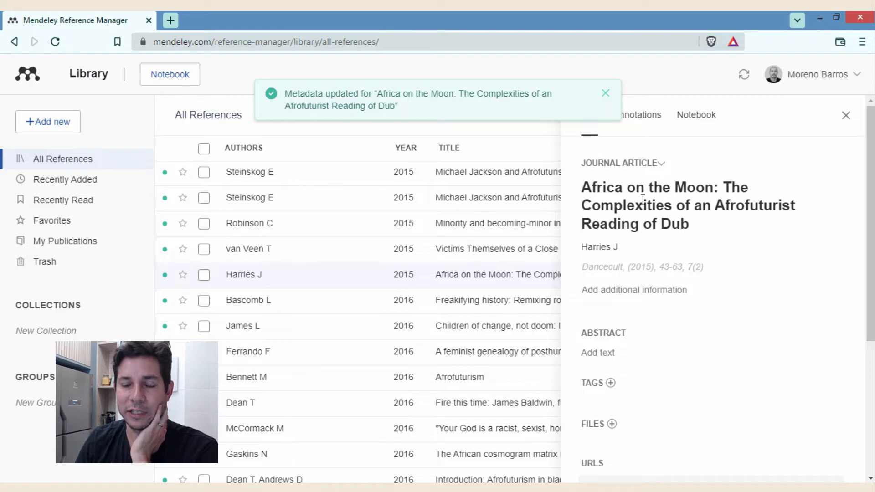
{"action": "scroll", "coordinate": [757, 327], "scroll_direction": "down", "scroll_amount": 3}
{"action": "scroll", "coordinate": [757, 326], "scroll_direction": "down", "scroll_amount": 1}
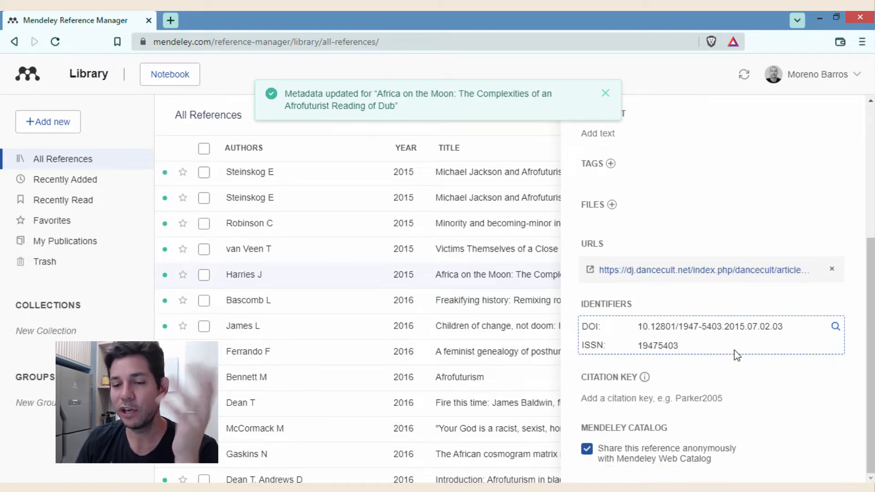
{"action": "scroll", "coordinate": [738, 356], "scroll_direction": "up", "scroll_amount": 2}
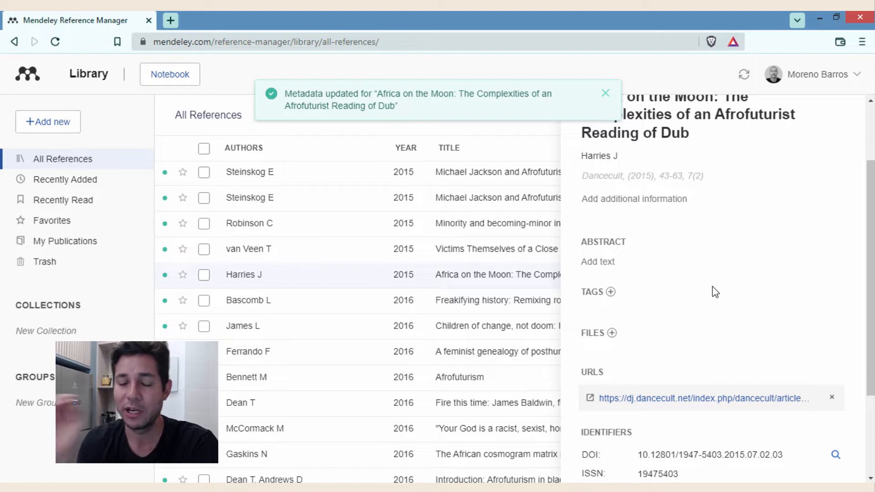
{"action": "scroll", "coordinate": [716, 220], "scroll_direction": "down", "scroll_amount": 2}
{"action": "scroll", "coordinate": [713, 228], "scroll_direction": "up", "scroll_amount": 4}
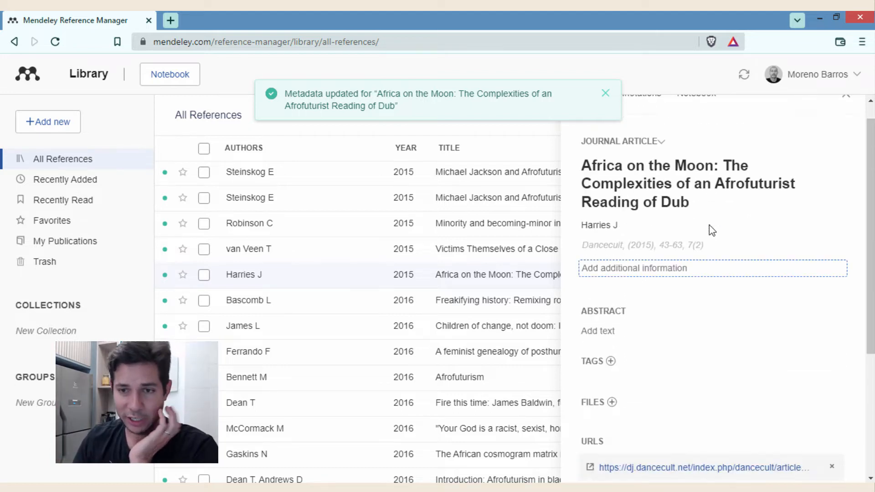
{"action": "scroll", "coordinate": [797, 320], "scroll_direction": "down", "scroll_amount": 1}
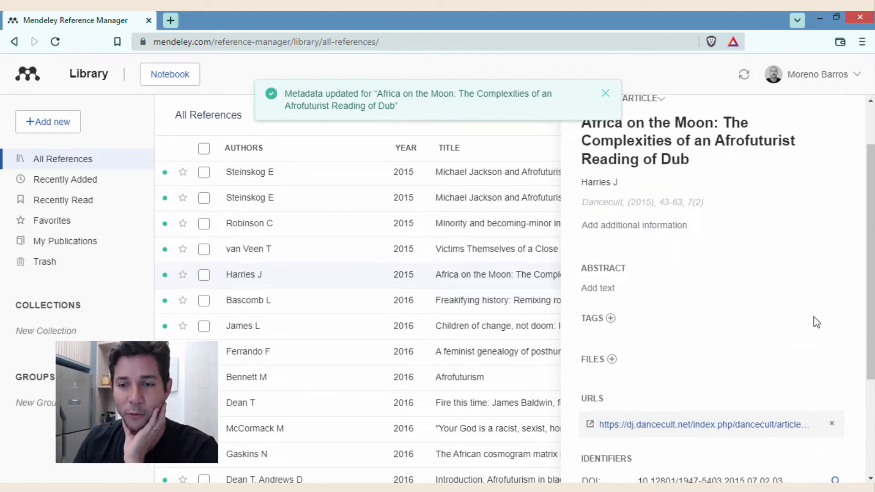
{"action": "scroll", "coordinate": [817, 322], "scroll_direction": "down", "scroll_amount": 3}
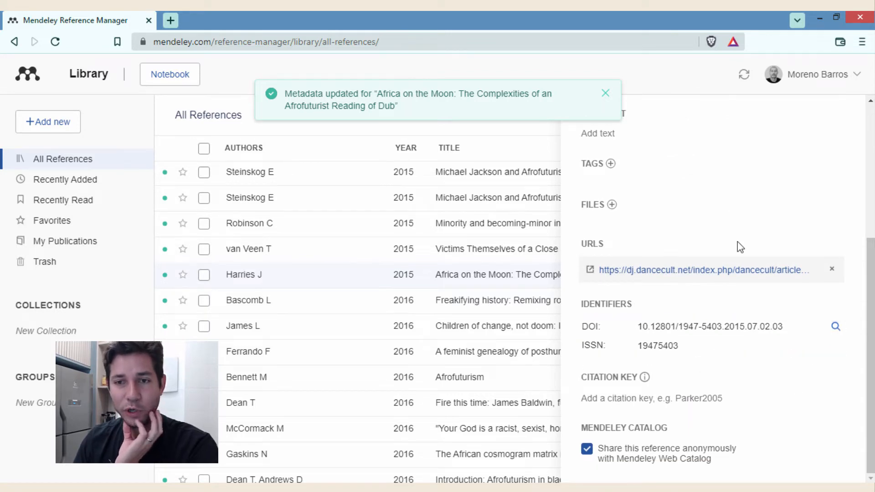
{"action": "scroll", "coordinate": [720, 244], "scroll_direction": "up", "scroll_amount": 4}
{"action": "scroll", "coordinate": [693, 226], "scroll_direction": "down", "scroll_amount": 4}
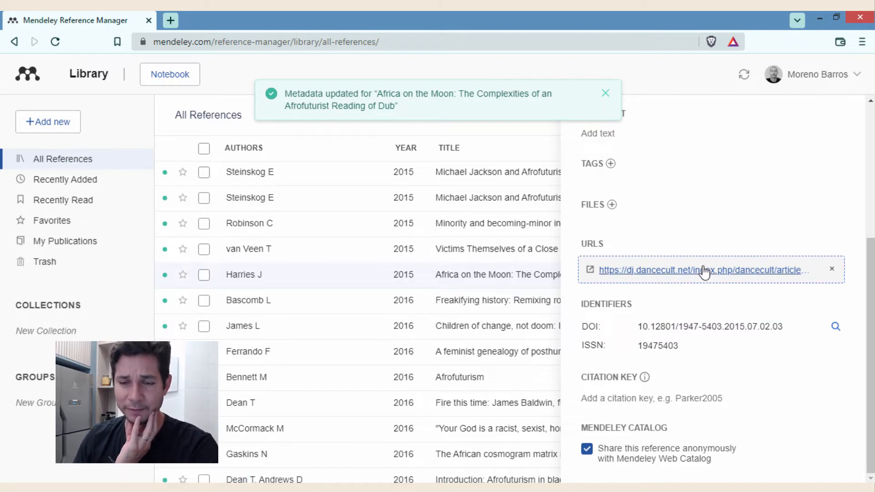
{"action": "scroll", "coordinate": [703, 270], "scroll_direction": "up", "scroll_amount": 4}
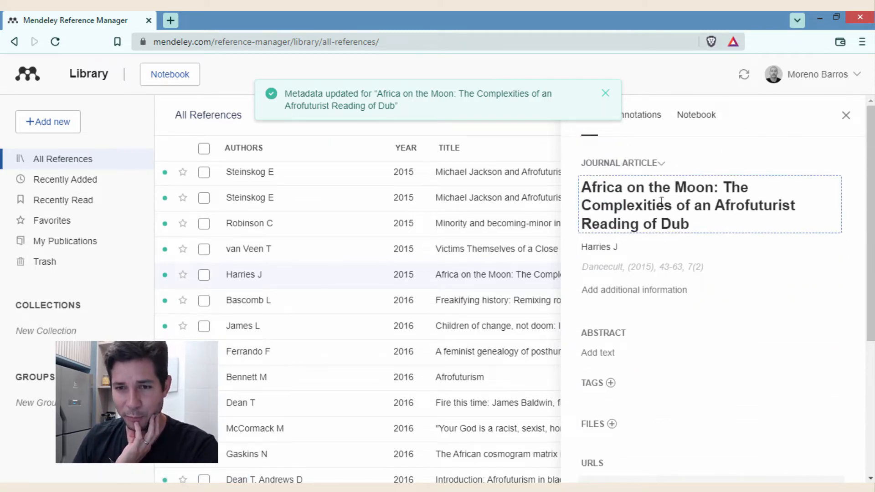
{"action": "scroll", "coordinate": [661, 201], "scroll_direction": "down", "scroll_amount": 4}
- Open the dancecult link in a new tab and save the article PDF to Área de Trabalho
{"action": "right_click", "coordinate": [707, 300]}
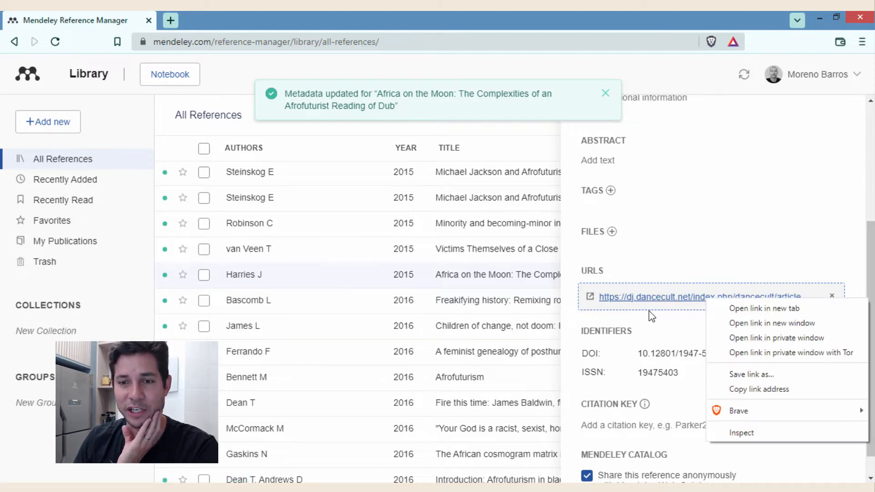
{"action": "left_click", "coordinate": [730, 306]}
{"action": "left_click", "coordinate": [233, 22]}
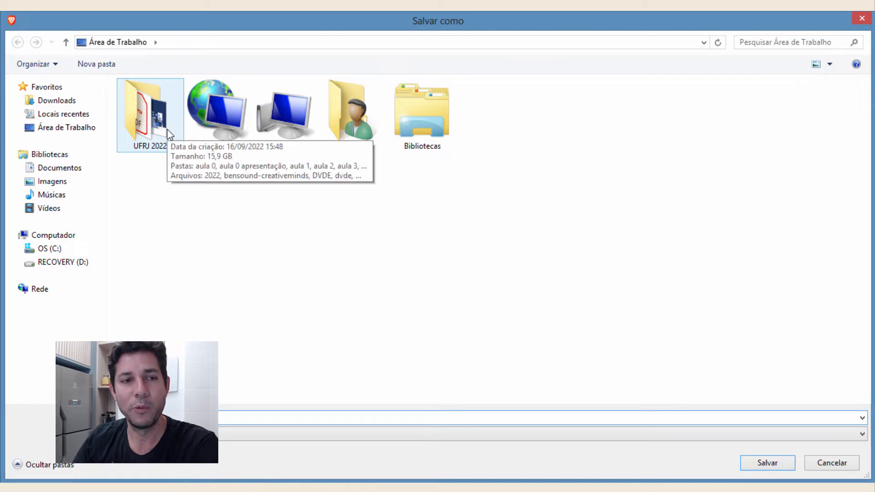
{"action": "left_click", "coordinate": [69, 128]}
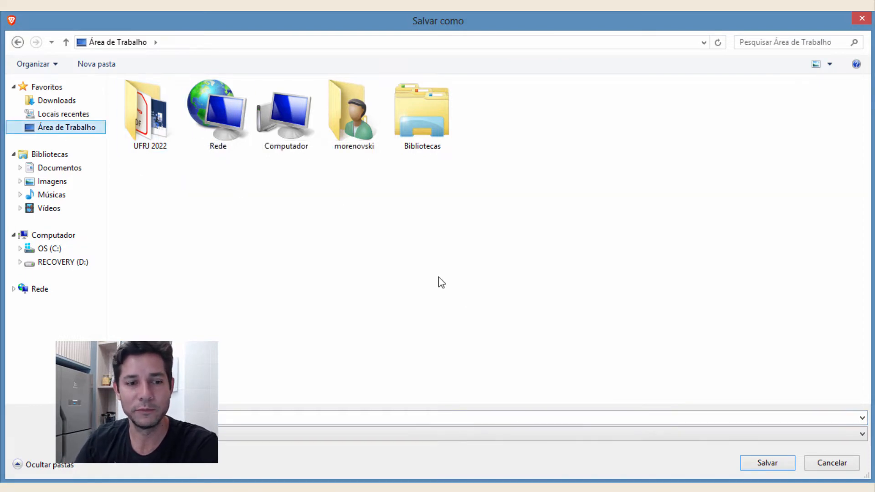
{"action": "left_click", "coordinate": [763, 466]}
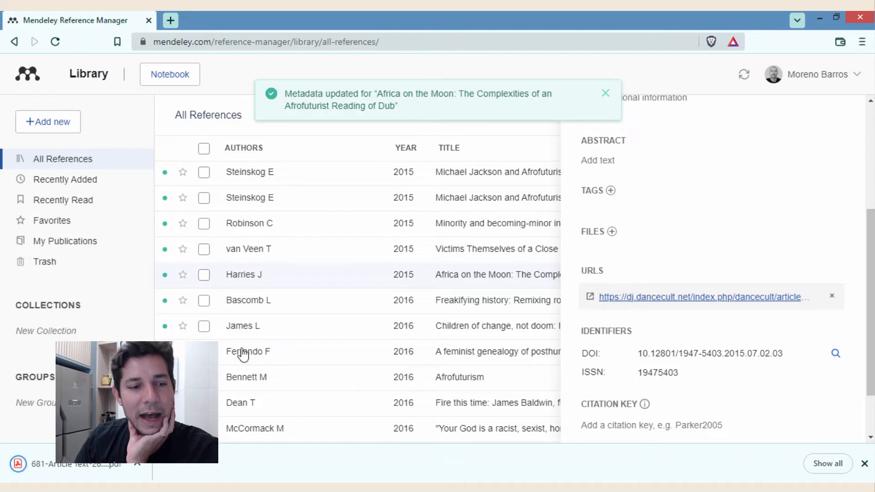
- Open the downloaded article PDF and copy its full abstract paragraph
{"action": "left_click", "coordinate": [72, 464]}
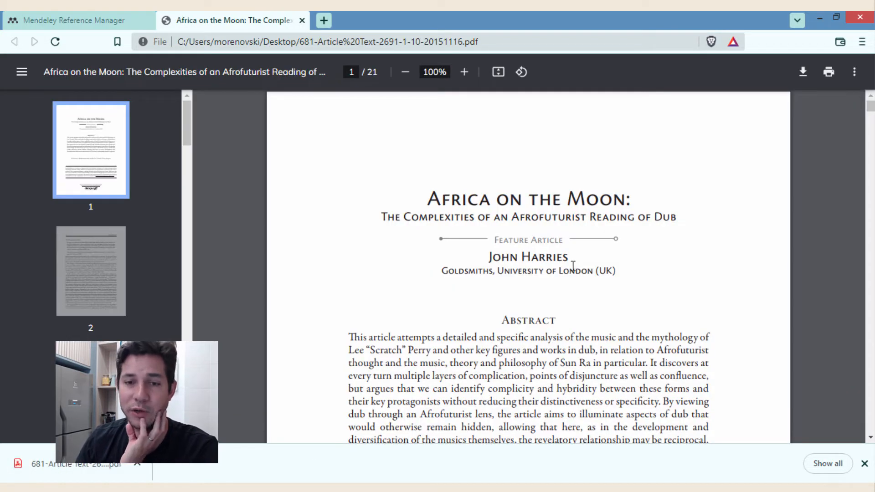
{"action": "left_click_drag", "start_coordinate": [488, 257], "coordinate": [572, 257]}
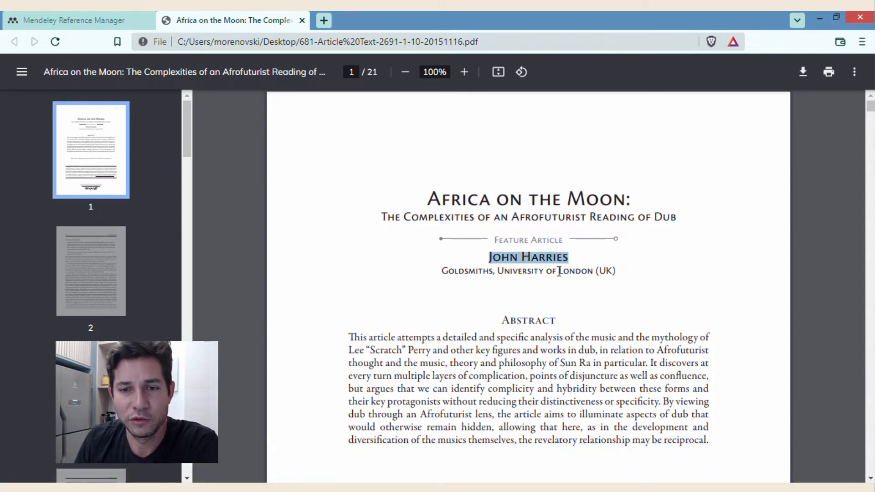
{"action": "left_click", "coordinate": [458, 347]}
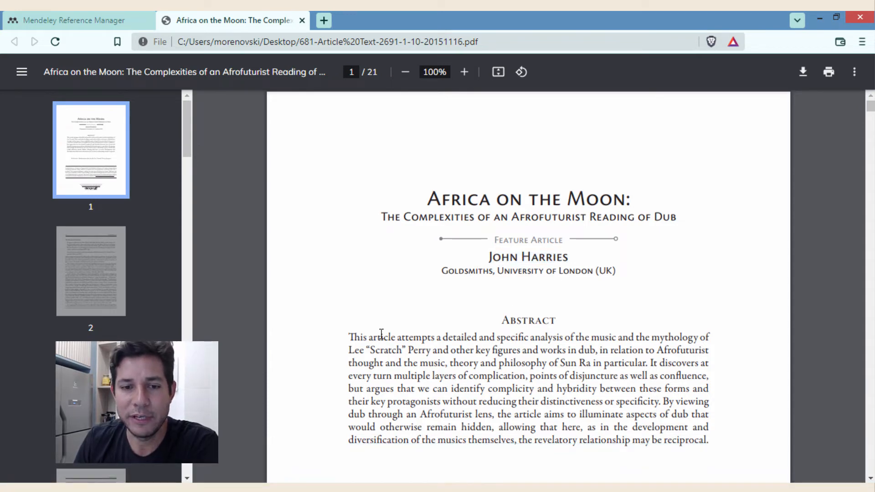
{"action": "scroll", "coordinate": [358, 337], "scroll_direction": "down", "scroll_amount": 3}
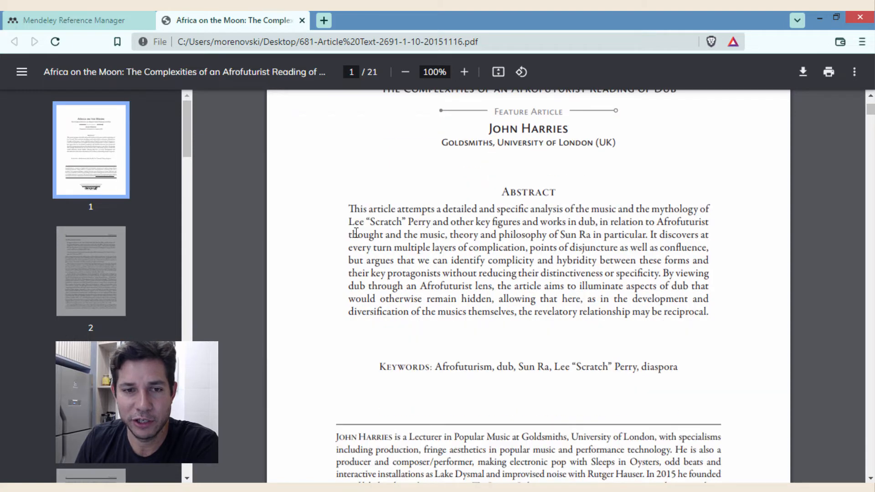
{"action": "left_click_drag", "start_coordinate": [351, 205], "coordinate": [703, 313]}
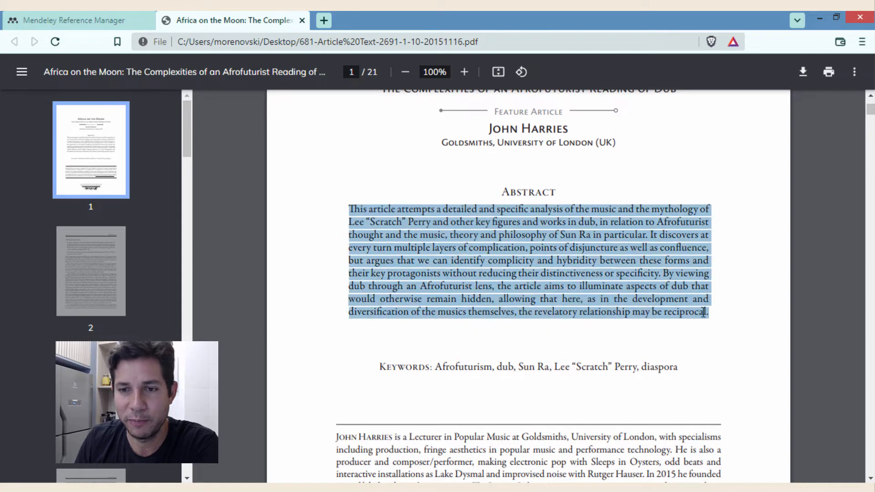
{"action": "right_click", "coordinate": [686, 304]}
{"action": "left_click", "coordinate": [693, 310]}
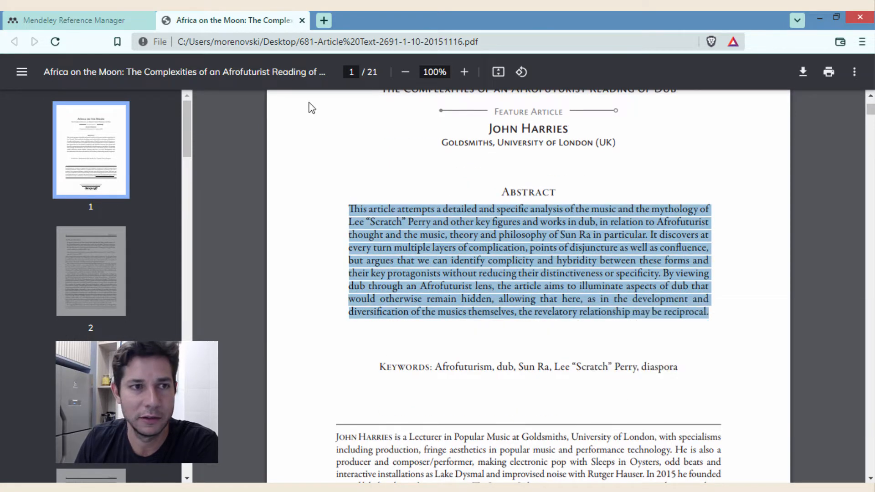
{"action": "left_click", "coordinate": [115, 16]}
- Paste the copied text into the empty Abstract field of 'Africa on the Moon'
{"action": "scroll", "coordinate": [697, 274], "scroll_direction": "down", "scroll_amount": 3}
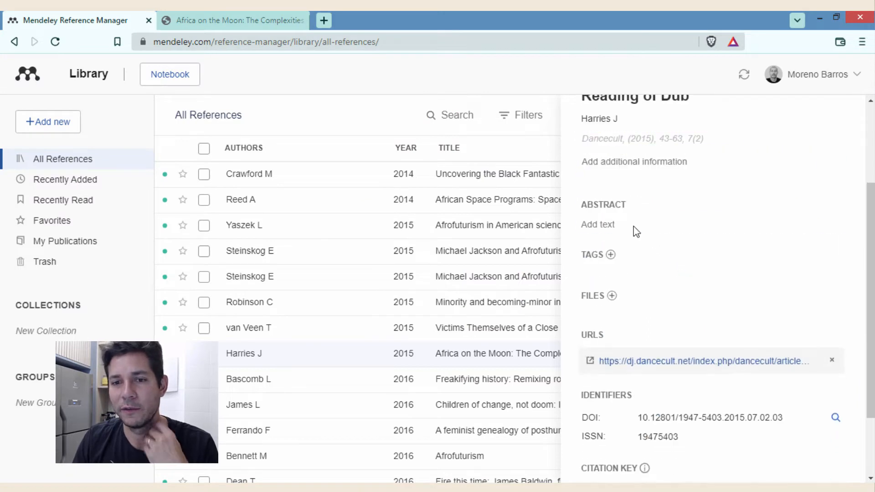
{"action": "left_click", "coordinate": [622, 228]}
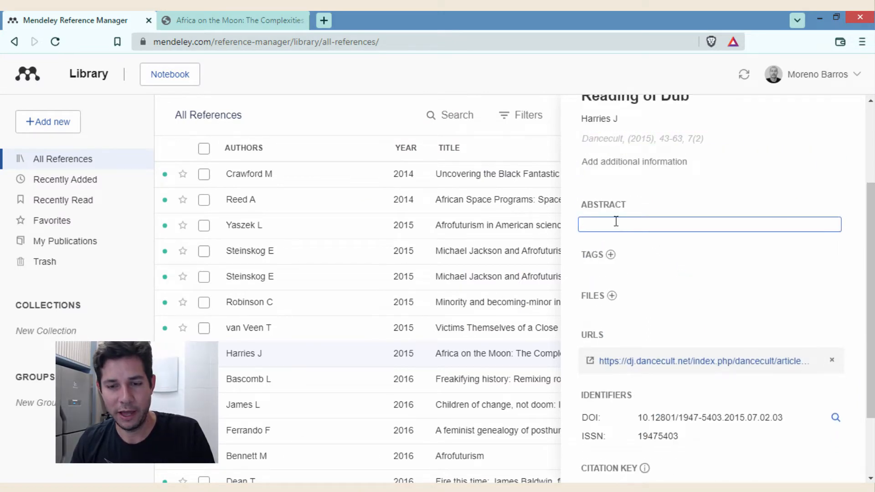
{"action": "key", "text": "ctrl+v"}
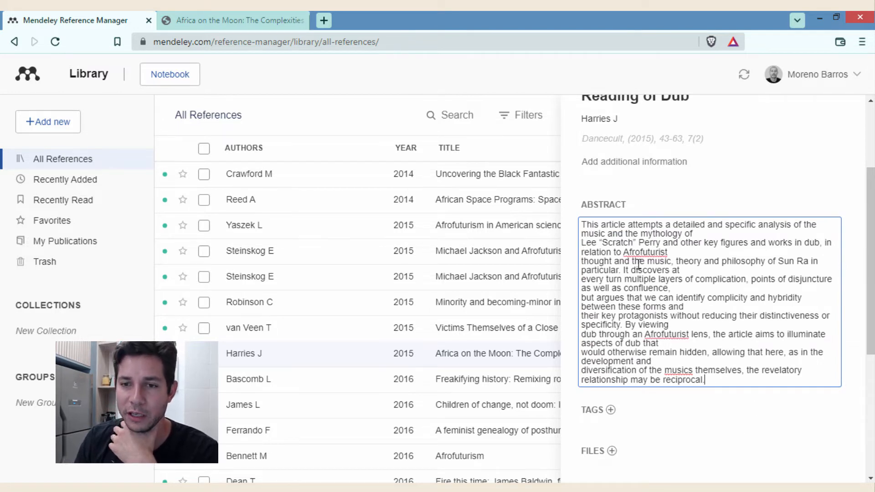
{"action": "left_click", "coordinate": [843, 284]}
- Remove the six hard line breaks so the abstract is one paragraph, then save it
{"action": "left_click", "coordinate": [686, 255]}
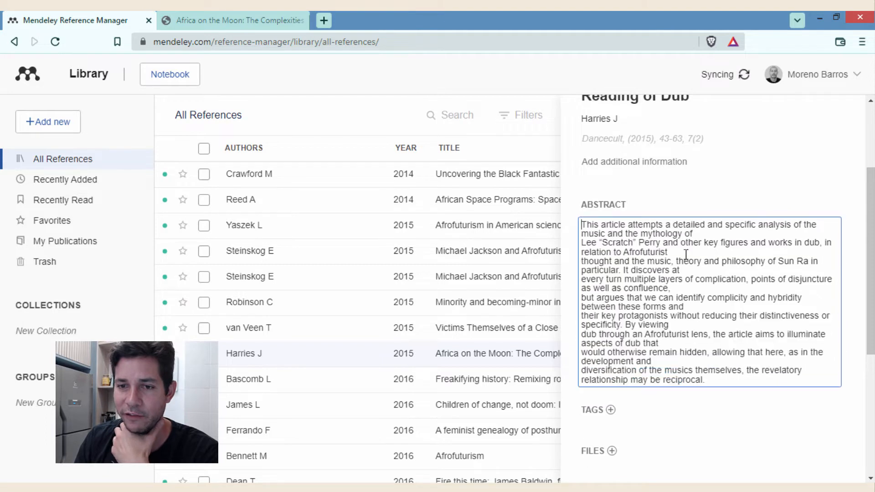
{"action": "left_click", "coordinate": [585, 246]}
{"action": "key", "text": "BackSpace"}
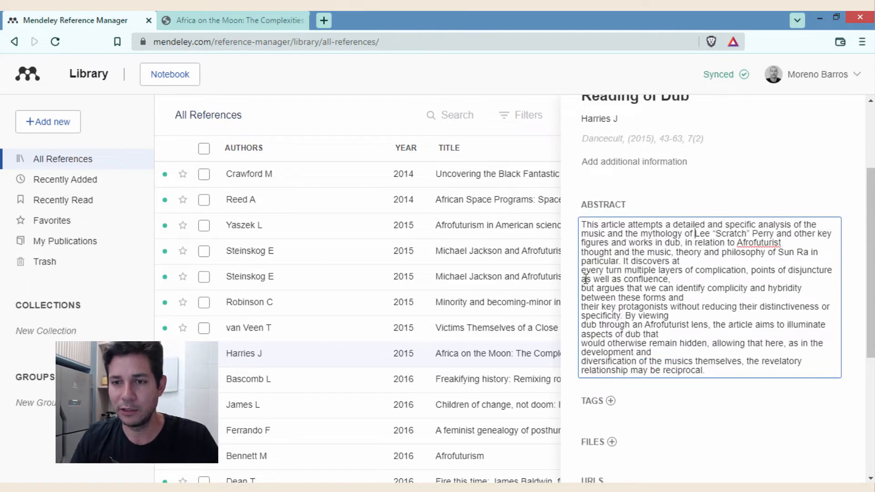
{"action": "left_click", "coordinate": [586, 256]}
{"action": "key", "text": "BackSpace"}
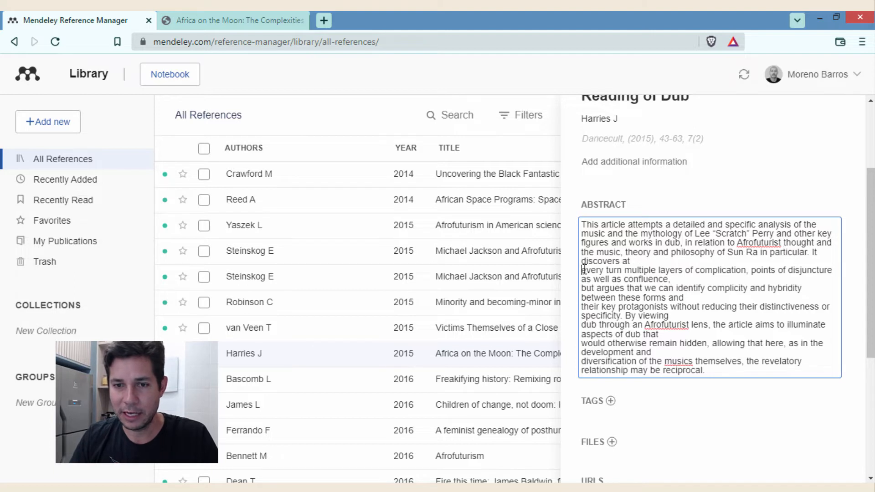
{"action": "left_click", "coordinate": [585, 270]}
{"action": "key", "text": "BackSpace"}
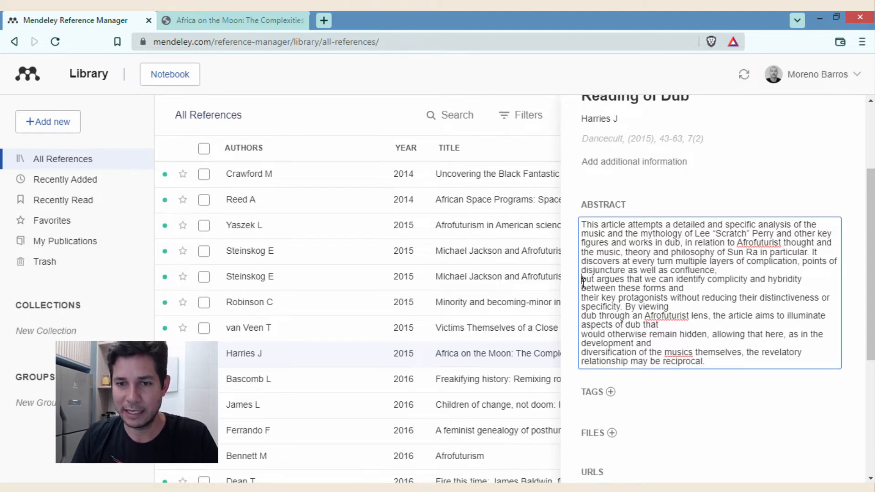
{"action": "left_click", "coordinate": [583, 280]}
{"action": "key", "text": "BackSpace"}
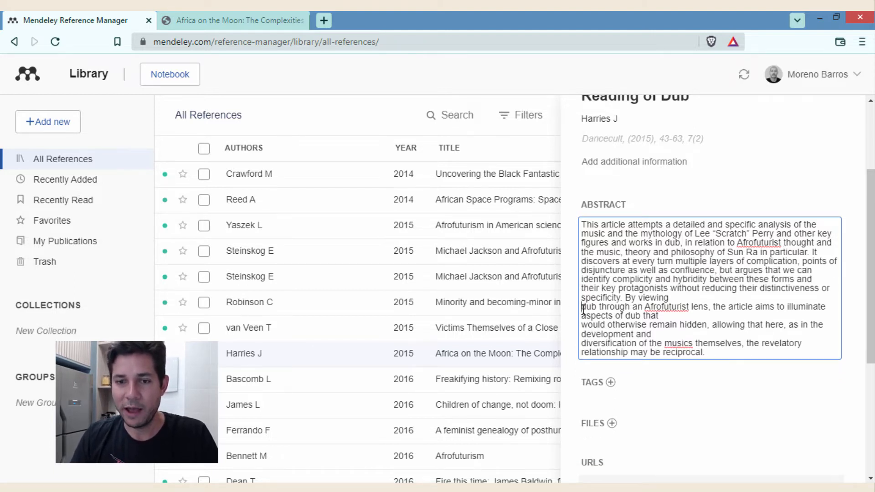
{"action": "left_click", "coordinate": [583, 308]}
{"action": "key", "text": "BackSpace"}
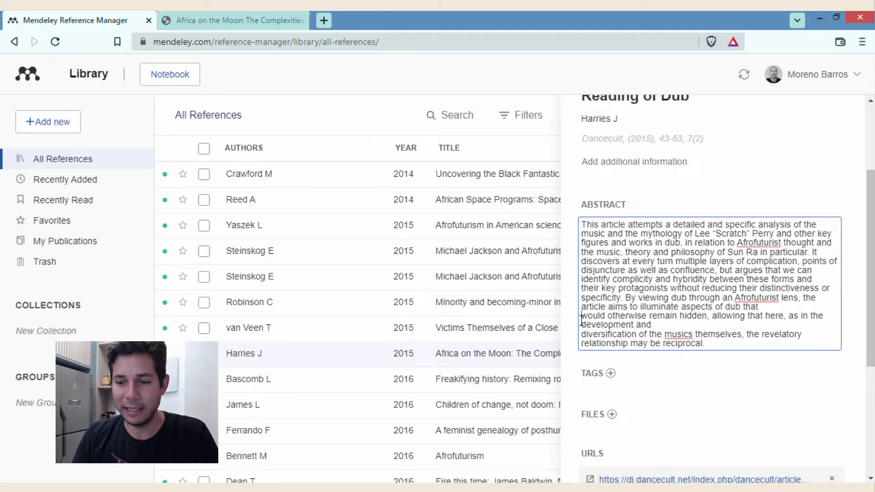
{"action": "left_click", "coordinate": [581, 316]}
{"action": "key", "text": "BackSpace"}
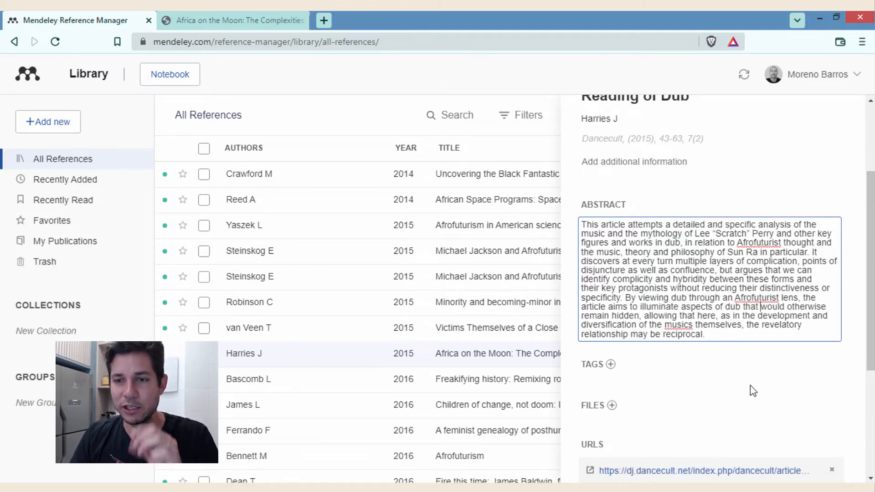
{"action": "left_click", "coordinate": [805, 381]}
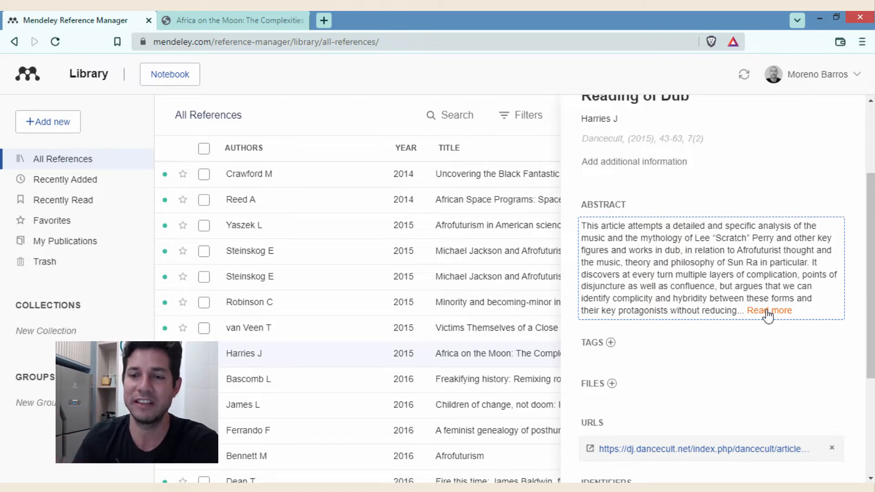
- View the Yaszek L reference's details, then close the details panel
{"action": "scroll", "coordinate": [809, 229], "scroll_direction": "up", "scroll_amount": 3}
{"action": "left_click", "coordinate": [314, 235]}
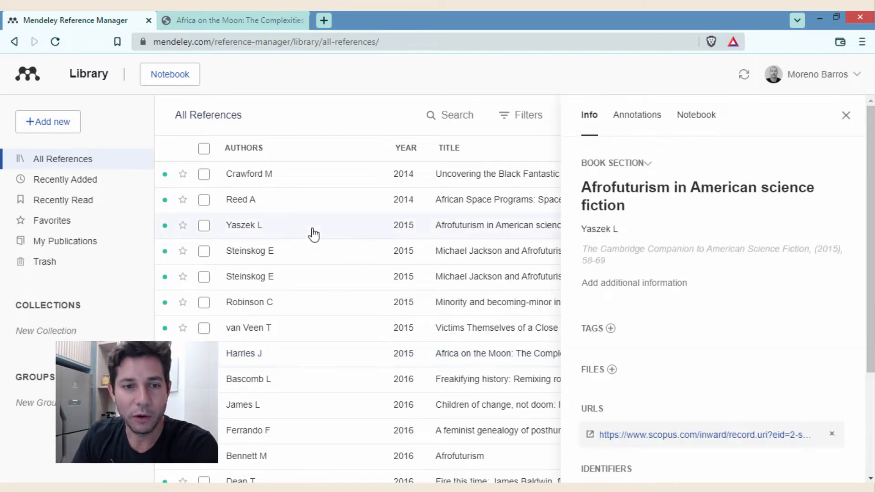
{"action": "scroll", "coordinate": [241, 350], "scroll_direction": "down", "scroll_amount": 2}
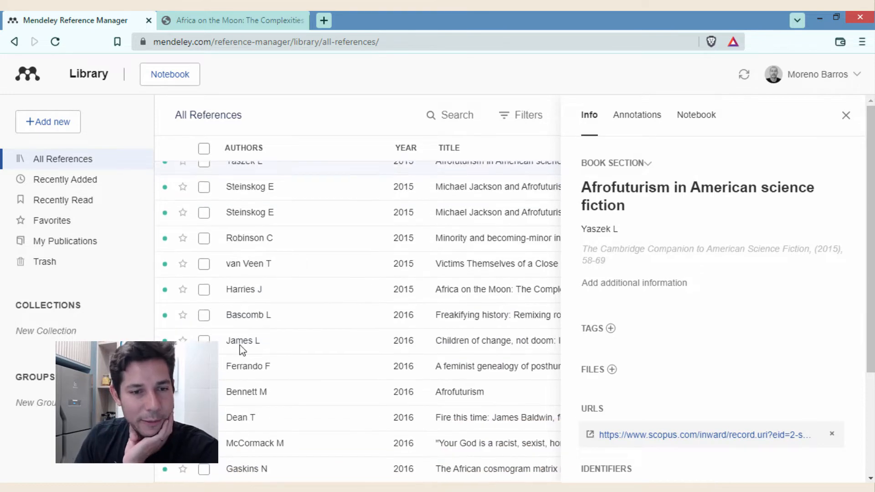
{"action": "scroll", "coordinate": [295, 250], "scroll_direction": "up", "scroll_amount": 2}
{"action": "scroll", "coordinate": [295, 250], "scroll_direction": "down", "scroll_amount": 9}
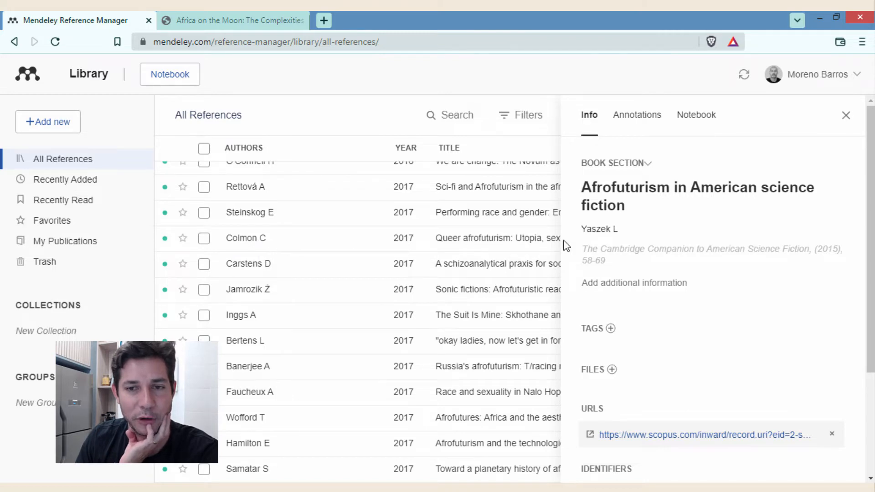
{"action": "scroll", "coordinate": [498, 257], "scroll_direction": "up", "scroll_amount": 3}
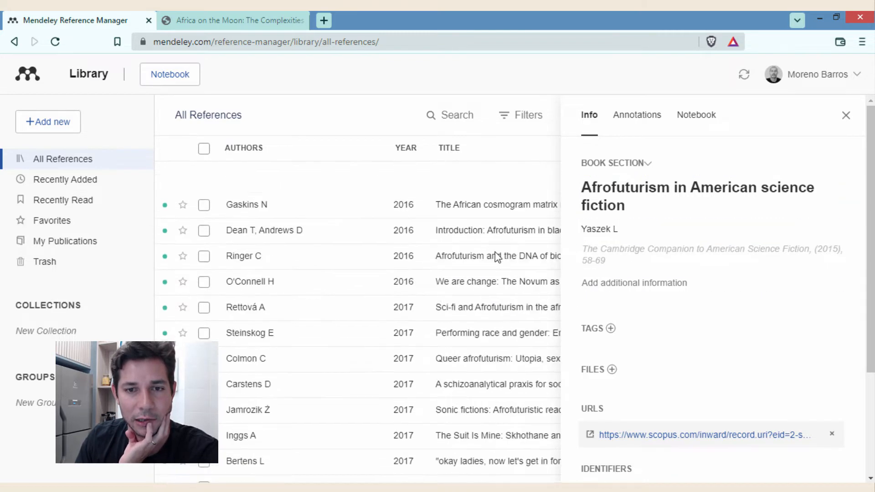
{"action": "scroll", "coordinate": [497, 257], "scroll_direction": "up", "scroll_amount": 5}
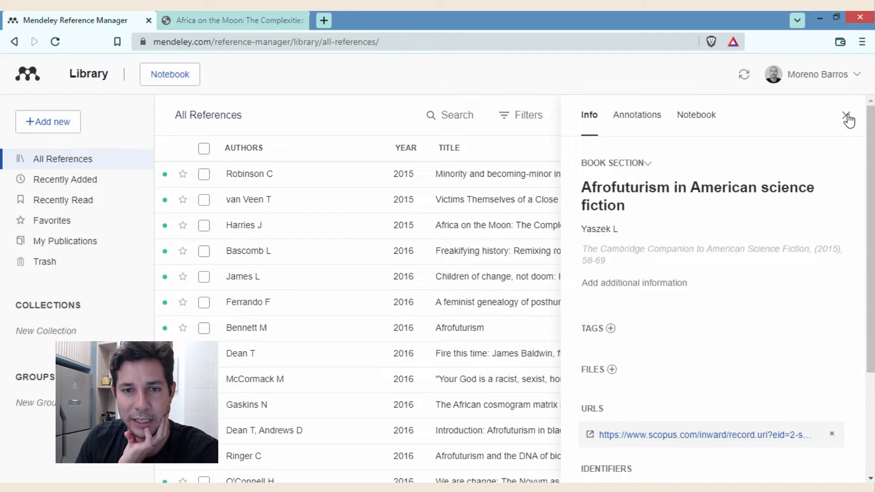
{"action": "left_click", "coordinate": [847, 116]}
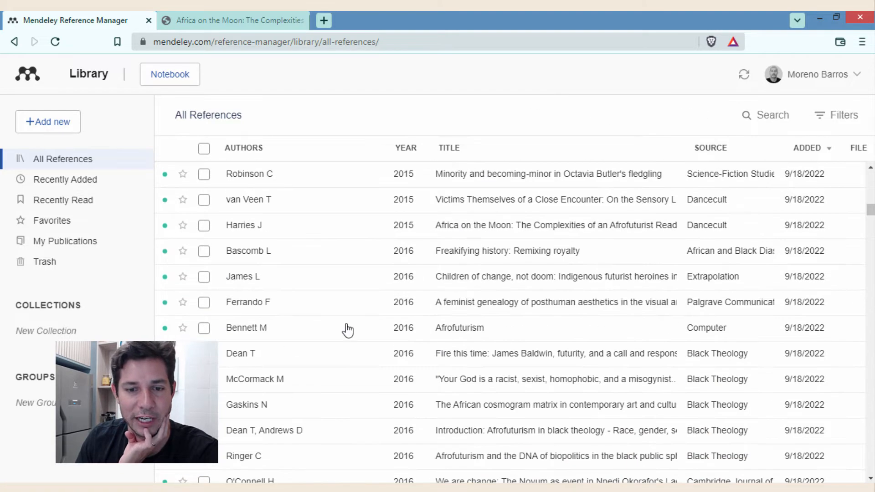
- Search the library for 'africa moon' and open the Africa on the Moon result
{"action": "left_click", "coordinate": [766, 115]}
{"action": "type", "text": "adrica"}
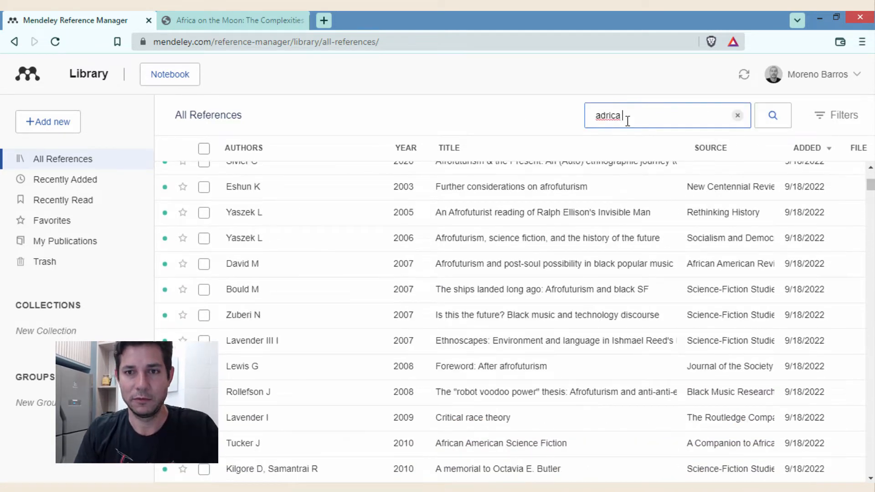
{"action": "key", "text": "BackSpace"}
{"action": "key", "text": "BackSpace"}
{"action": "key", "text": "BackSpace"}
{"action": "key", "text": "BackSpace"}
{"action": "key", "text": "BackSpace"}
{"action": "type", "text": "frica"}
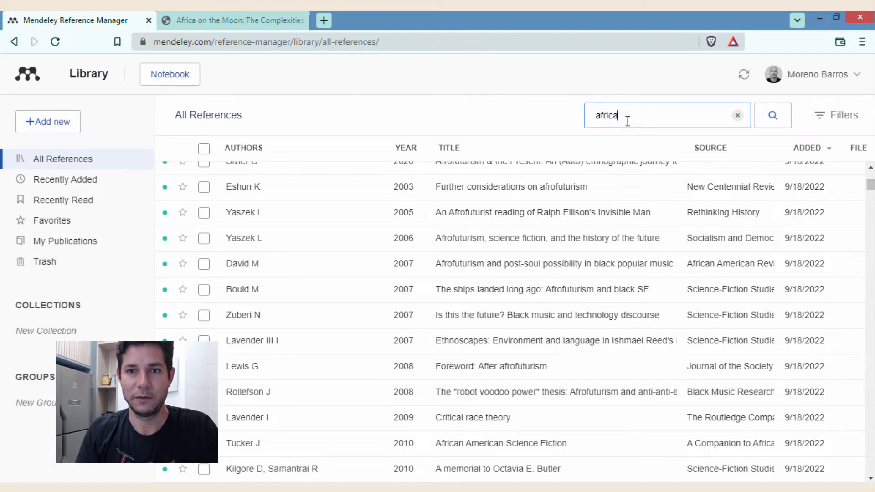
{"action": "type", "text": " moon"}
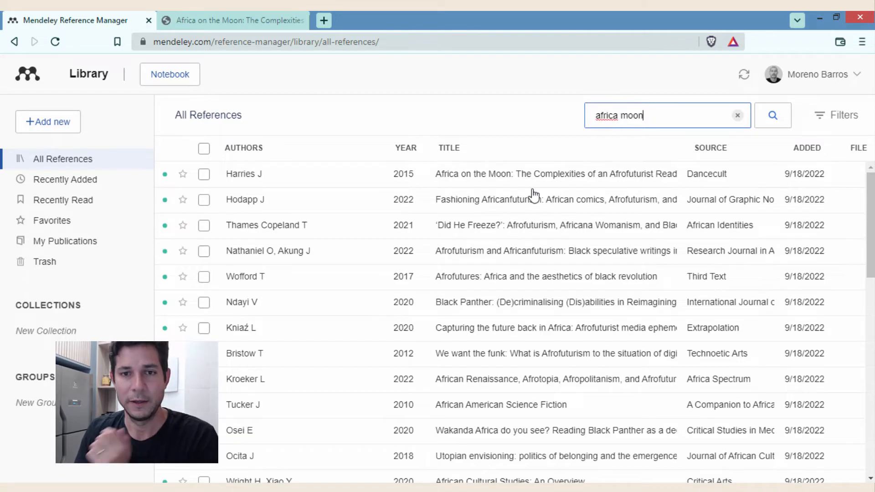
{"action": "left_click", "coordinate": [531, 175]}
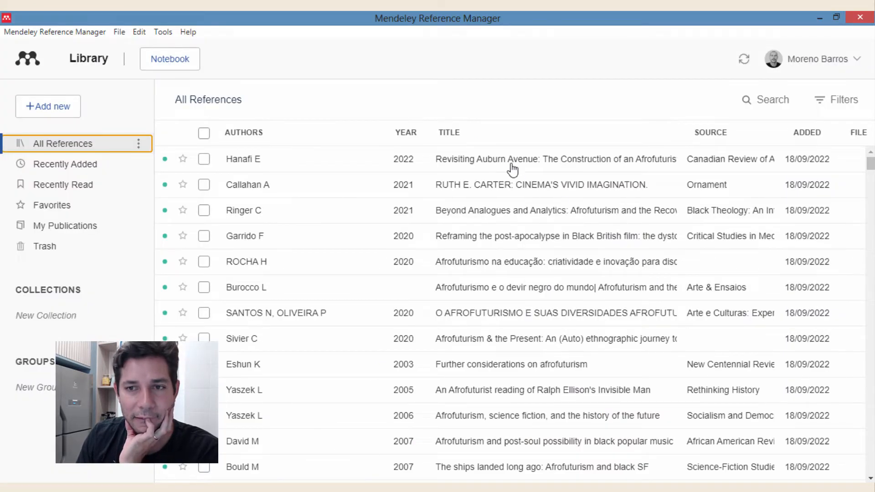
- Search the desktop library for 'africa moon' and open the Africa on the Moon entry
{"action": "left_click", "coordinate": [770, 101]}
{"action": "type", "text": "af"}
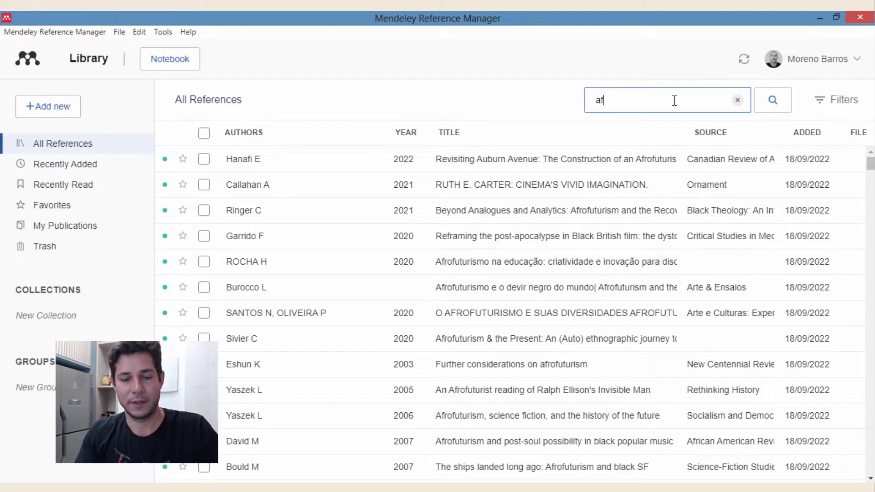
{"action": "type", "text": "rica moon"}
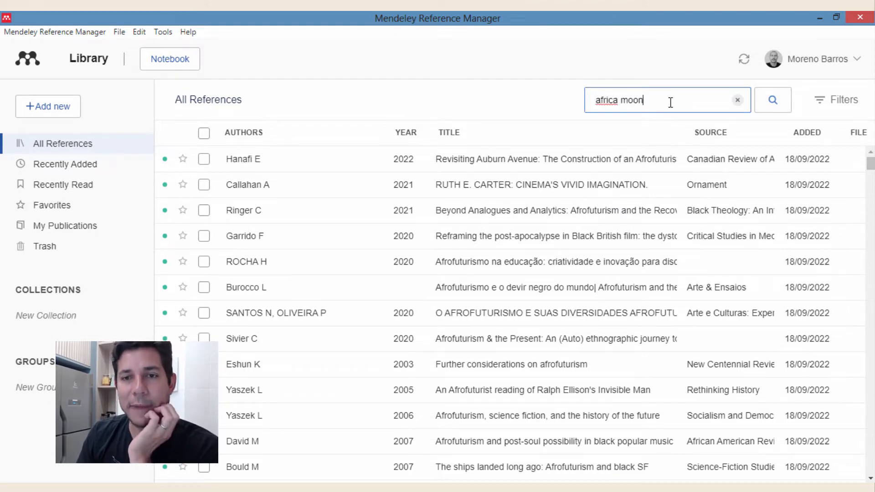
{"action": "key", "text": "Return"}
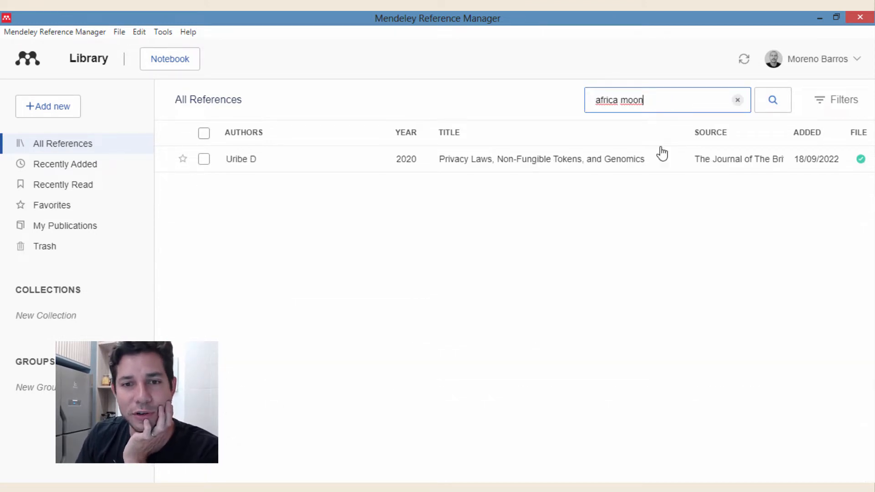
{"action": "left_click", "coordinate": [486, 165]}
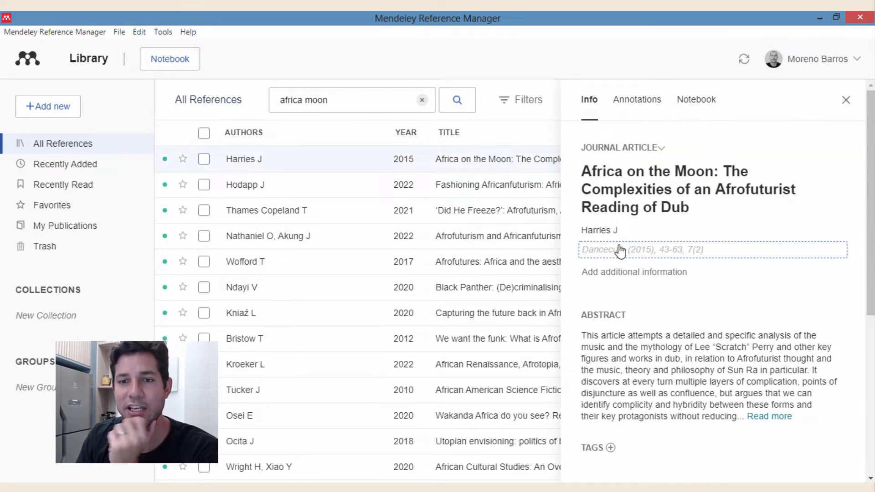
- Add the second author's name on a new line in the author list
{"action": "left_click", "coordinate": [645, 235]}
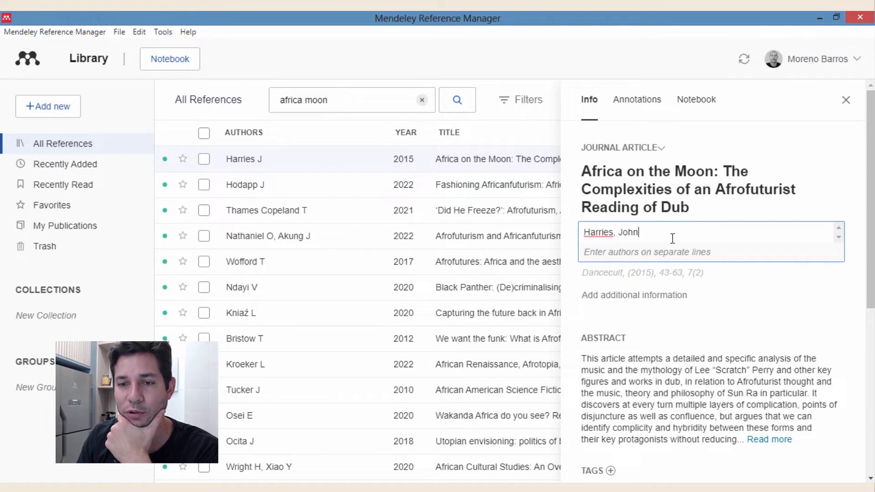
{"action": "left_click", "coordinate": [849, 303]}
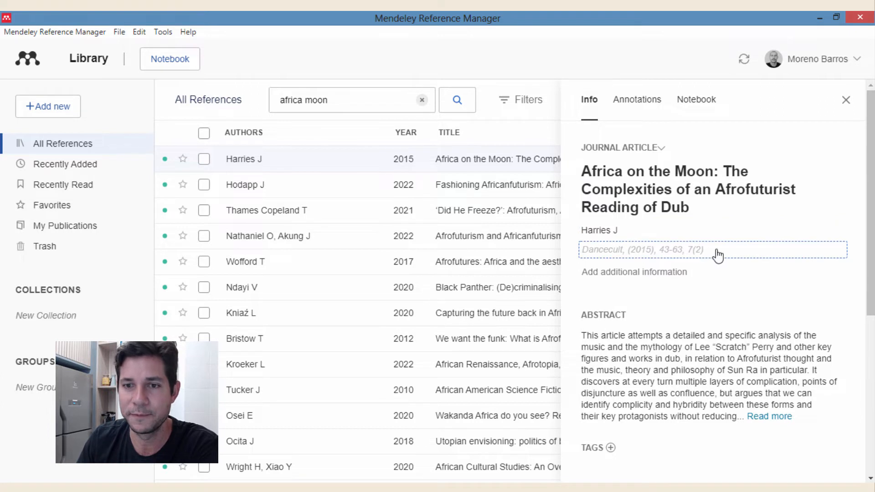
{"action": "left_click", "coordinate": [631, 233]}
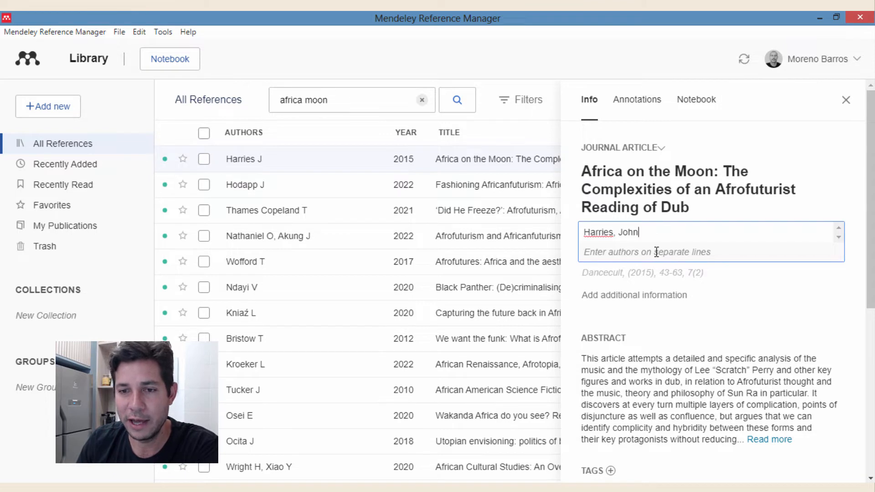
{"action": "left_click", "coordinate": [625, 234]}
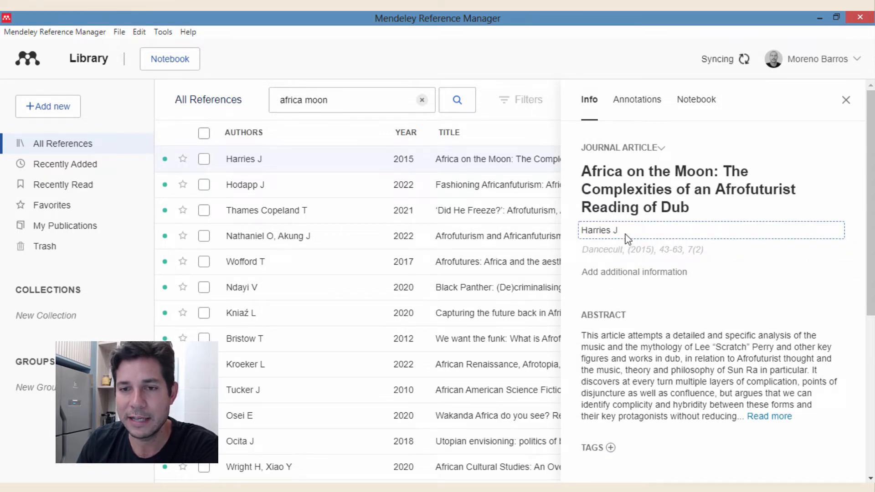
{"action": "key", "text": "Return"}
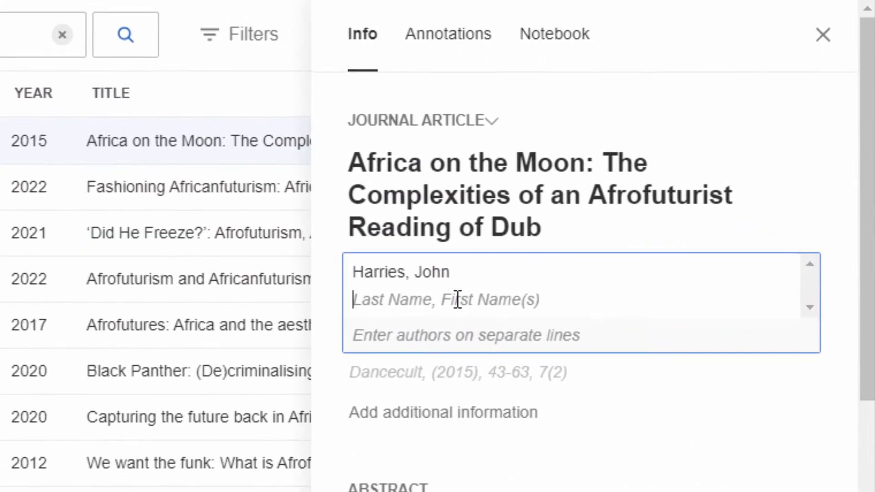
{"action": "type", "text": "Barros, Moreno"}
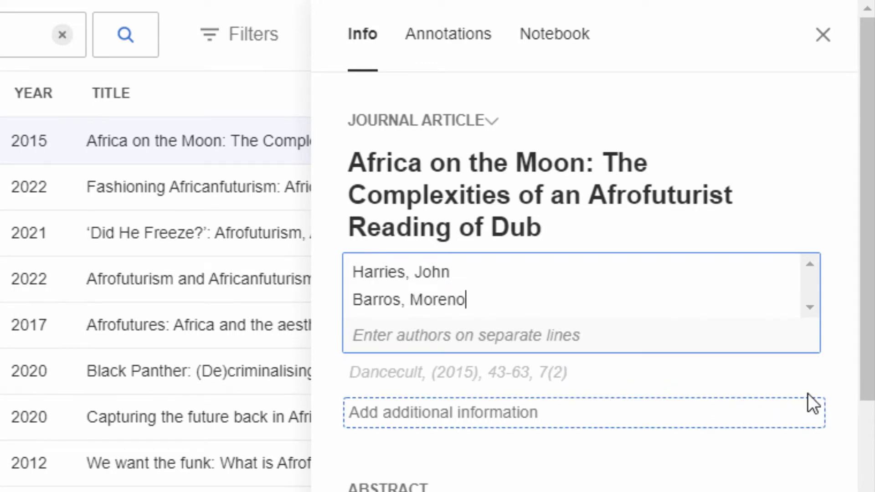
{"action": "left_click", "coordinate": [819, 381]}
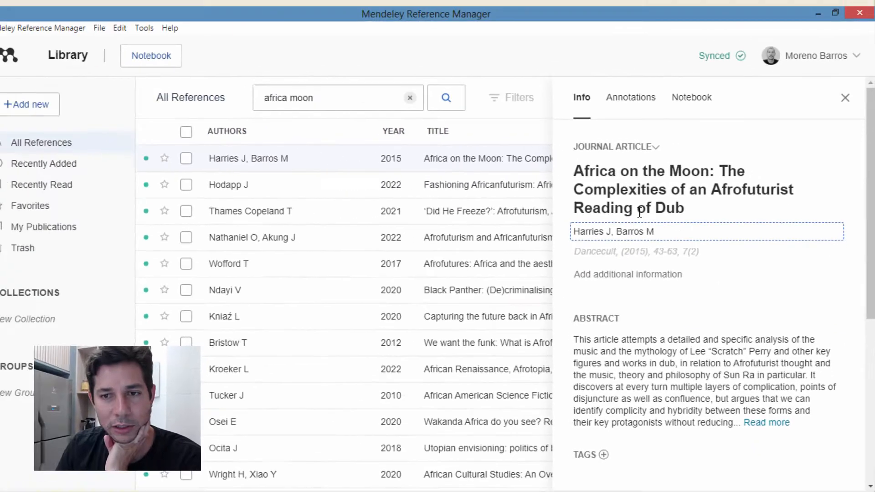
{"action": "left_click", "coordinate": [465, 195]}
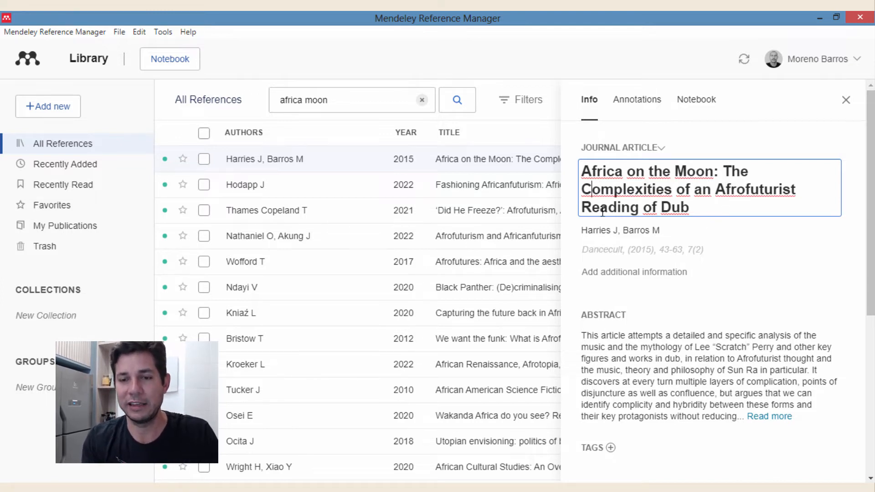
- Change 'Complexities' to lowercase 'complexities' in the title
{"action": "key", "text": "BackSpace"}
{"action": "type", "text": "c"}
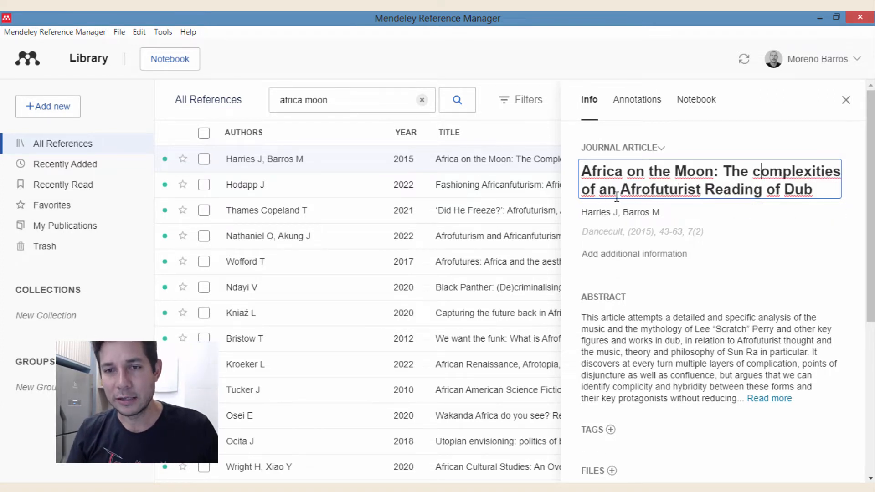
- Lowercase Afrofuturist, Reading and Dub so the title ends 'an afrofuturist reading of dub'
{"action": "key", "text": "BackSpace"}
{"action": "type", "text": "a"}
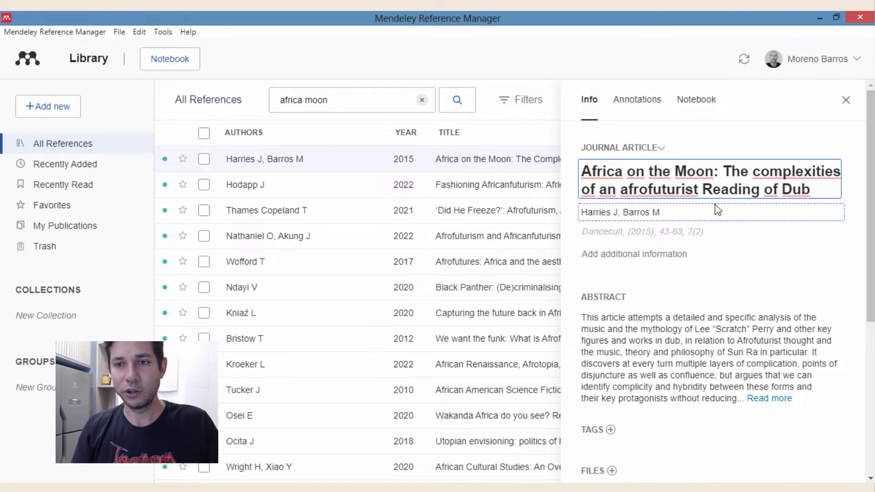
{"action": "key", "text": "BackSpace"}
{"action": "type", "text": "r"}
{"action": "left_click", "coordinate": [789, 189]}
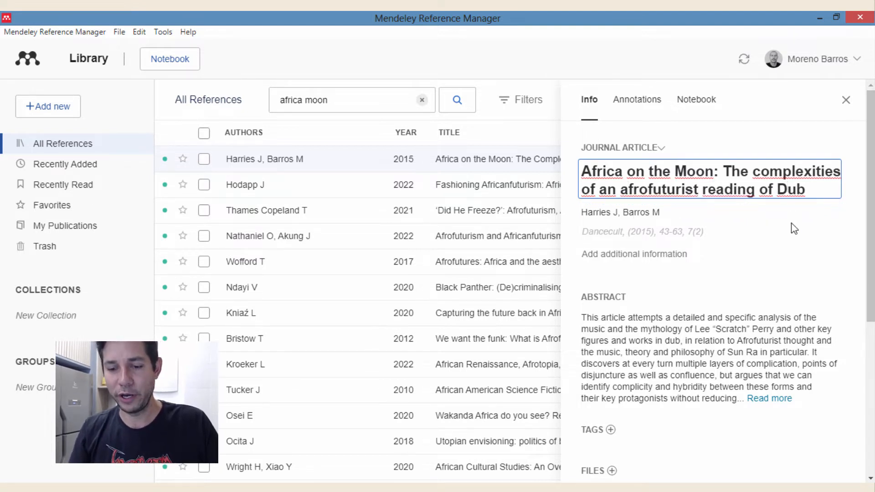
{"action": "key", "text": "BackSpace"}
{"action": "type", "text": "d"}
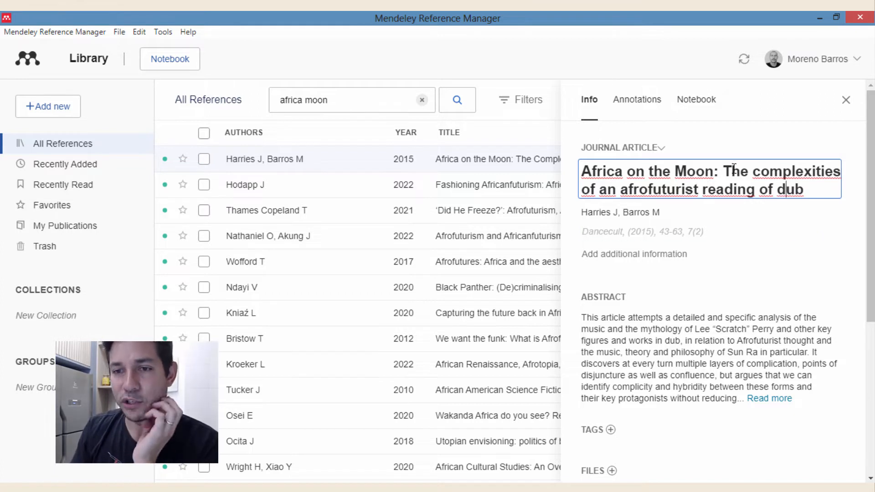
{"action": "left_click", "coordinate": [868, 255]}
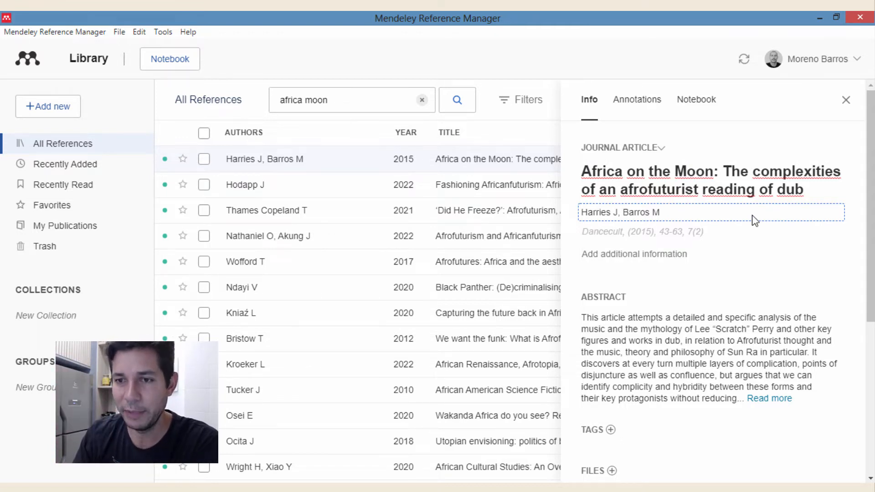
{"action": "scroll", "coordinate": [659, 219], "scroll_direction": "down", "scroll_amount": 1}
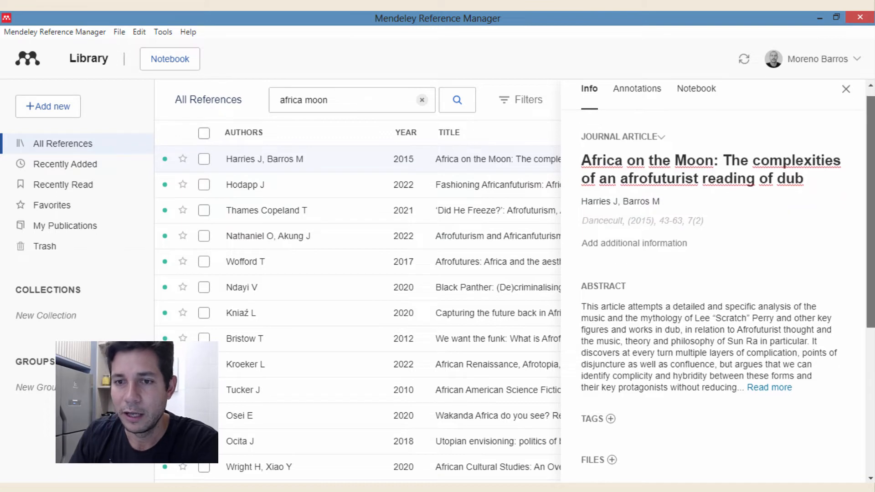
{"action": "left_click", "coordinate": [662, 224]}
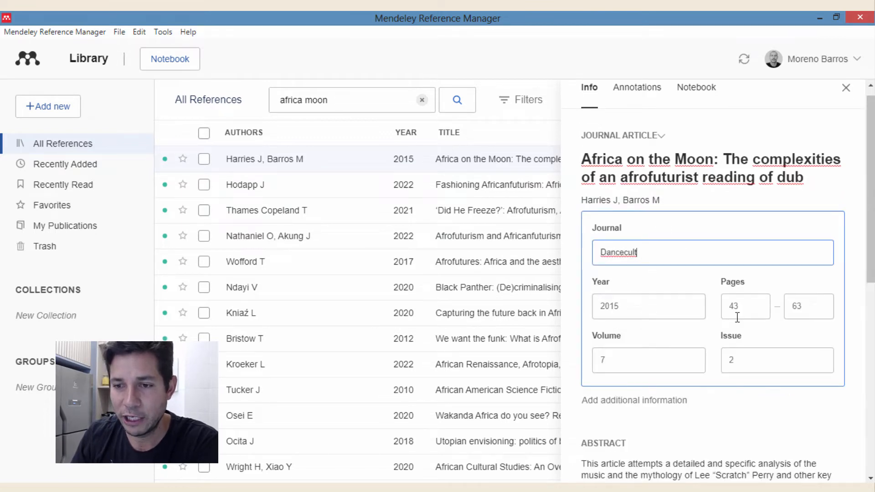
{"action": "left_click", "coordinate": [855, 283]}
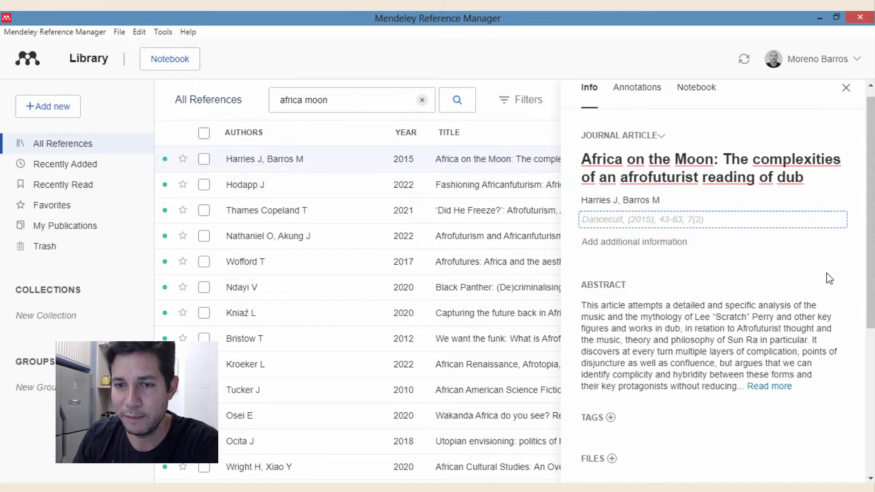
{"action": "scroll", "coordinate": [825, 278], "scroll_direction": "down", "scroll_amount": 3}
{"action": "scroll", "coordinate": [611, 259], "scroll_direction": "up", "scroll_amount": 2}
{"action": "left_click", "coordinate": [647, 182]}
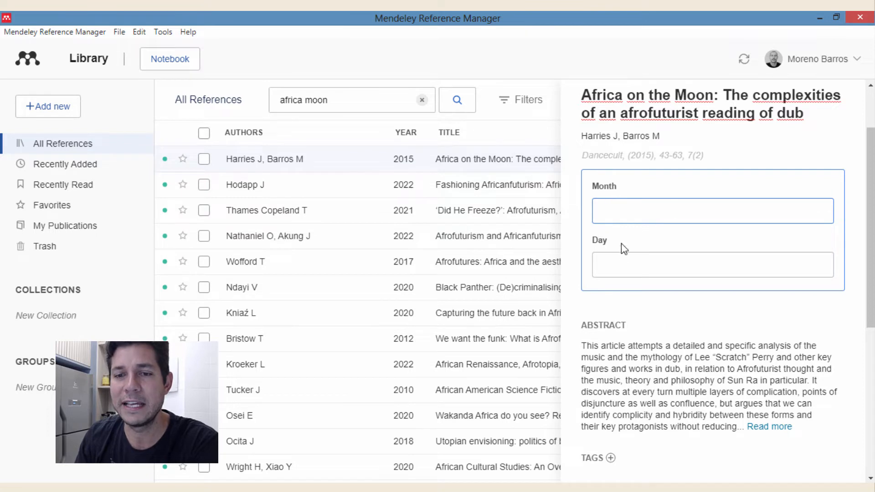
{"action": "left_click", "coordinate": [859, 208]}
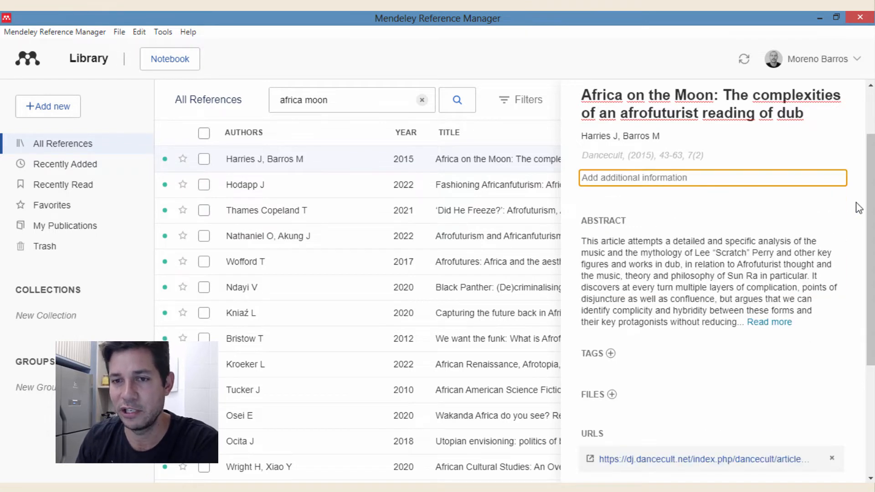
{"action": "scroll", "coordinate": [752, 251], "scroll_direction": "down", "scroll_amount": 4}
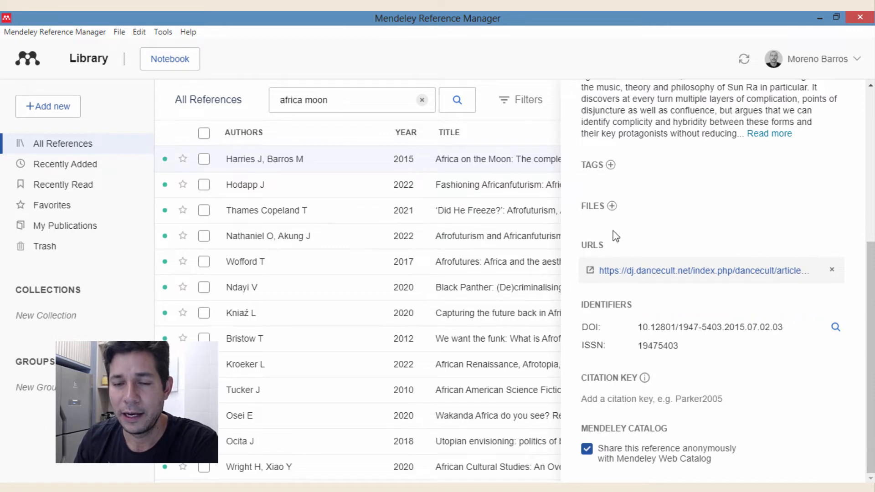
{"action": "scroll", "coordinate": [696, 265], "scroll_direction": "up", "scroll_amount": 5}
{"action": "scroll", "coordinate": [694, 267], "scroll_direction": "down", "scroll_amount": 5}
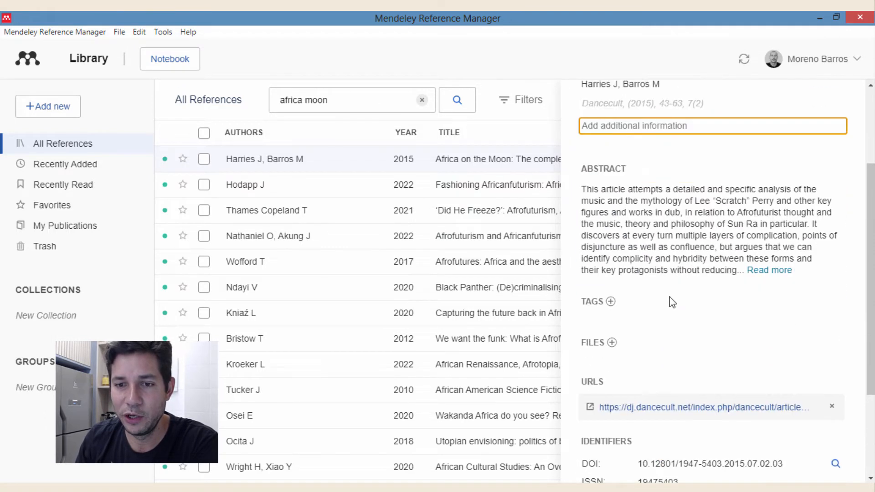
- Attach the desktop file 681_Article_Text_2691_1_10_20151116.pdf to the Harries article, retrying after one cancelled pick
{"action": "left_click", "coordinate": [612, 214]}
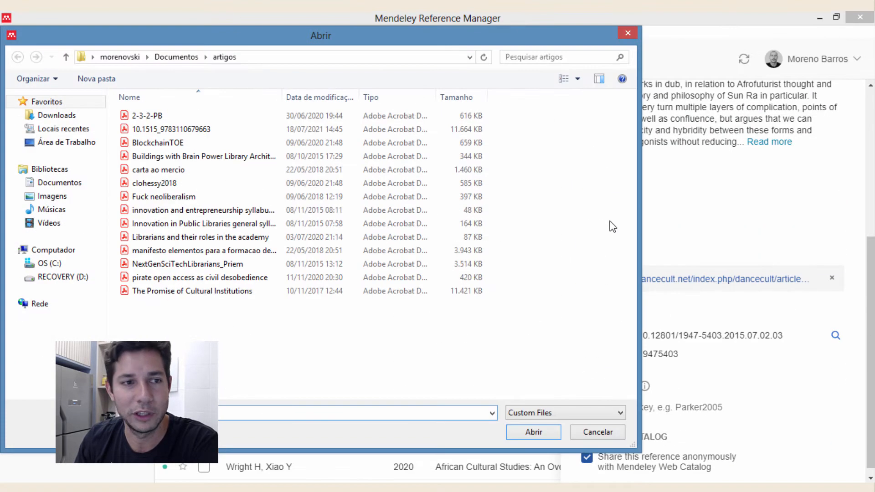
{"action": "left_click", "coordinate": [46, 144]}
{"action": "left_click", "coordinate": [151, 136]}
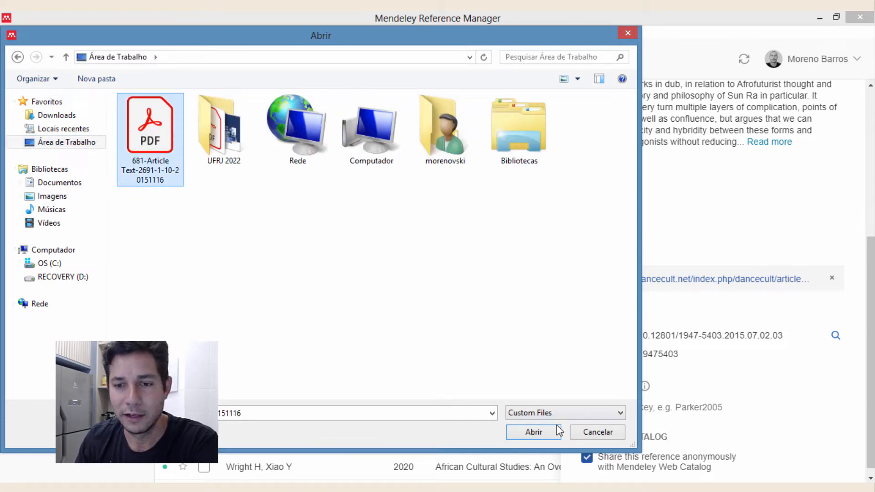
{"action": "left_click", "coordinate": [598, 432]}
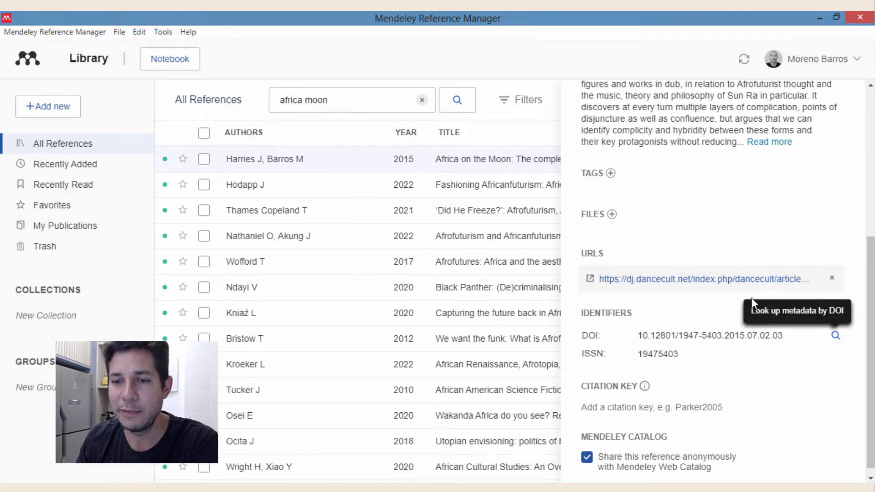
{"action": "left_click", "coordinate": [719, 288]}
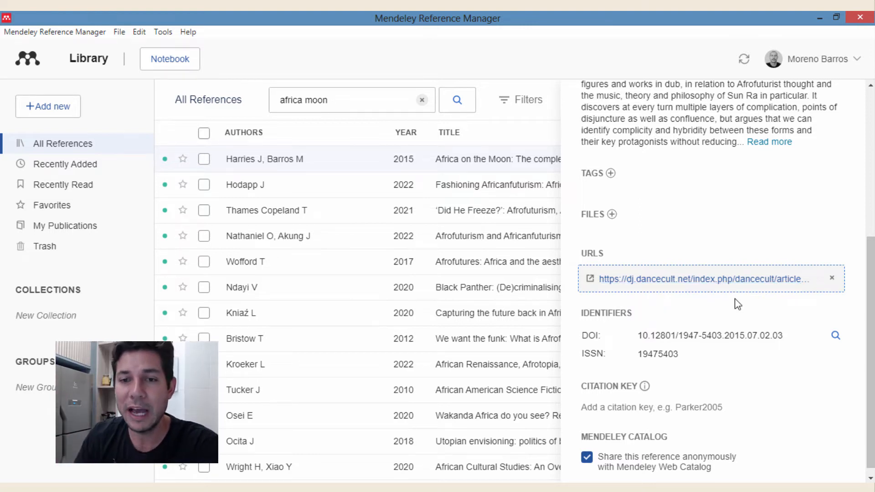
{"action": "left_click", "coordinate": [611, 216]}
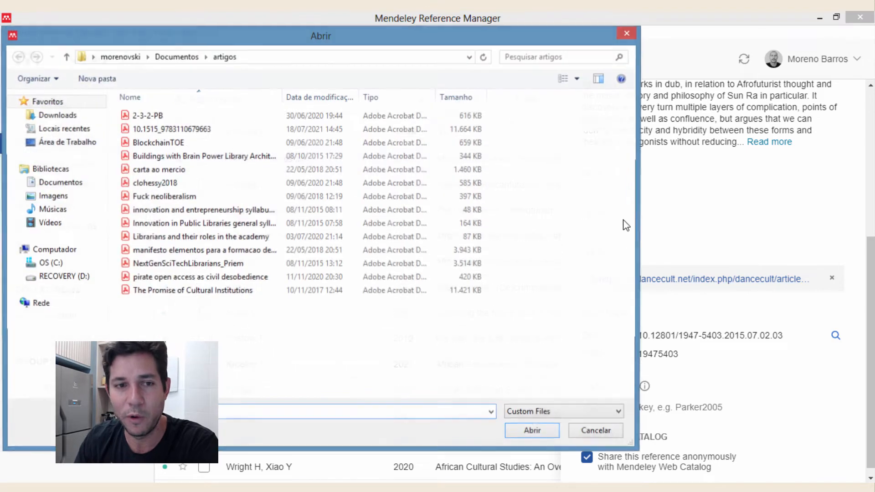
{"action": "left_click", "coordinate": [55, 141]}
{"action": "left_click", "coordinate": [132, 153]}
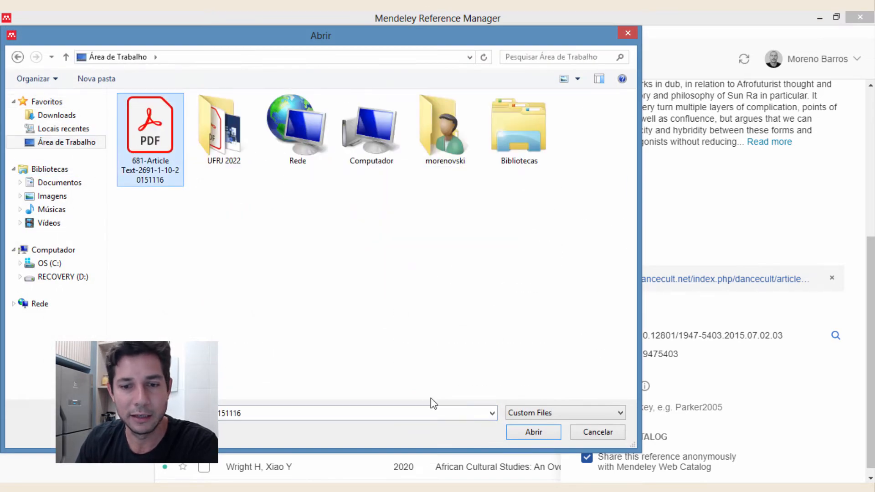
{"action": "left_click", "coordinate": [529, 433]}
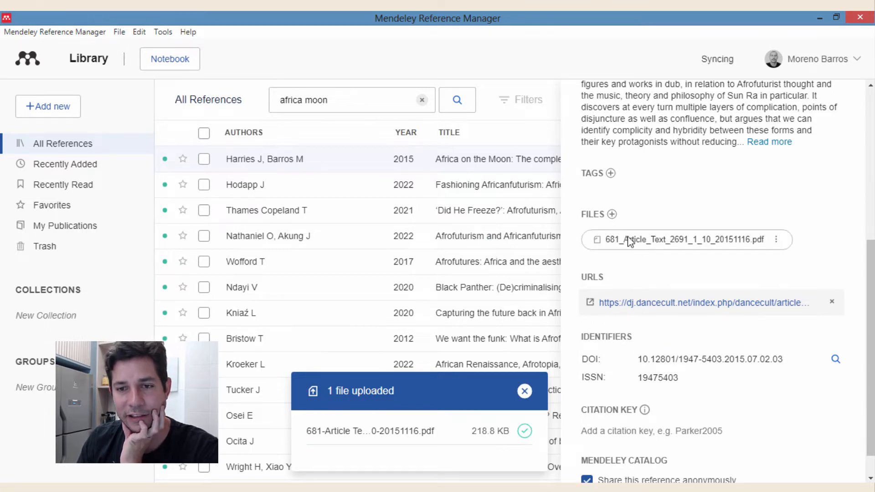
{"action": "left_click", "coordinate": [524, 391]}
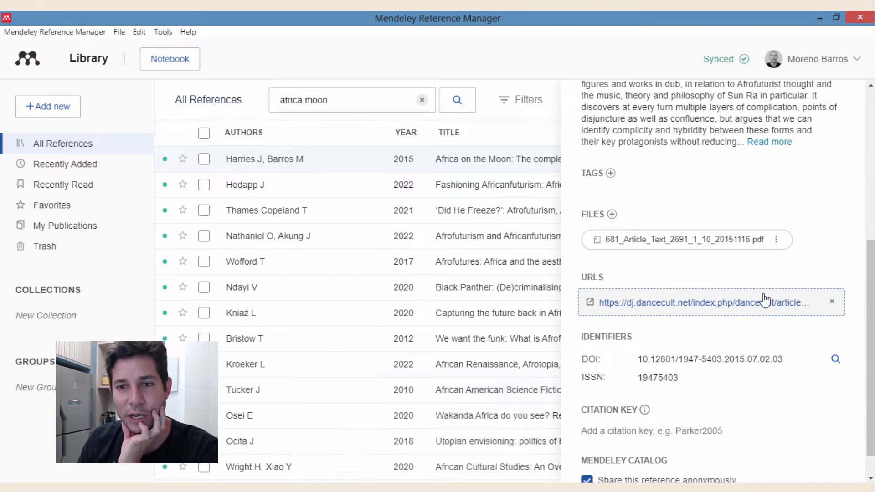
- Open the attached Harries PDF for reading
{"action": "scroll", "coordinate": [766, 301], "scroll_direction": "up", "scroll_amount": 4}
{"action": "scroll", "coordinate": [678, 288], "scroll_direction": "down", "scroll_amount": 2}
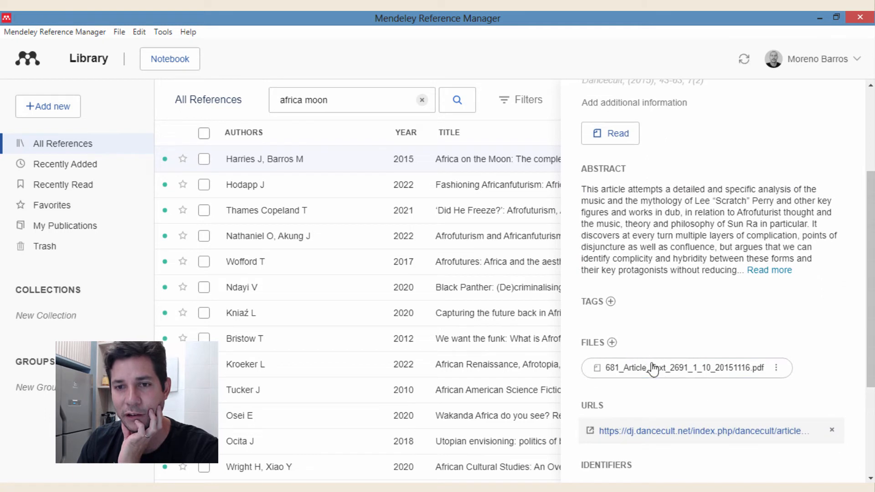
{"action": "scroll", "coordinate": [664, 270], "scroll_direction": "up", "scroll_amount": 4}
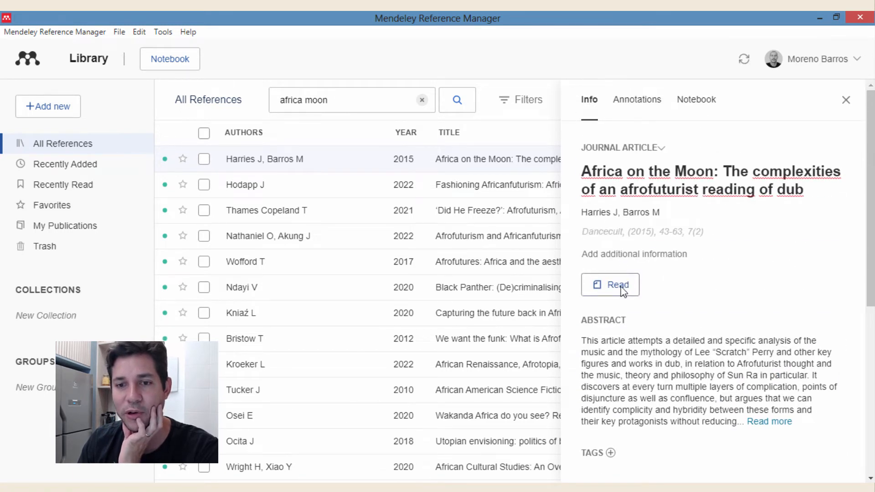
{"action": "left_click", "coordinate": [620, 288]}
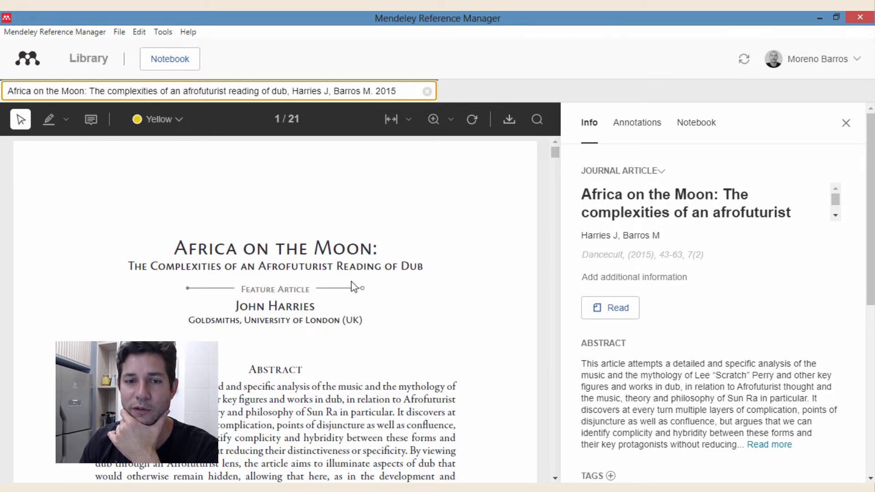
- Scroll the PDF, hide the reference details and close the document to return to the library
{"action": "scroll", "coordinate": [440, 246], "scroll_direction": "down", "scroll_amount": 5}
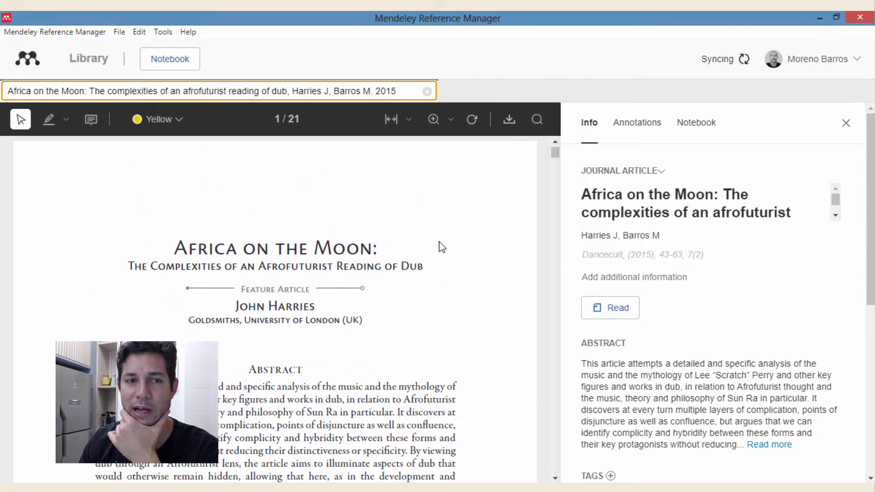
{"action": "scroll", "coordinate": [440, 244], "scroll_direction": "down", "scroll_amount": 10}
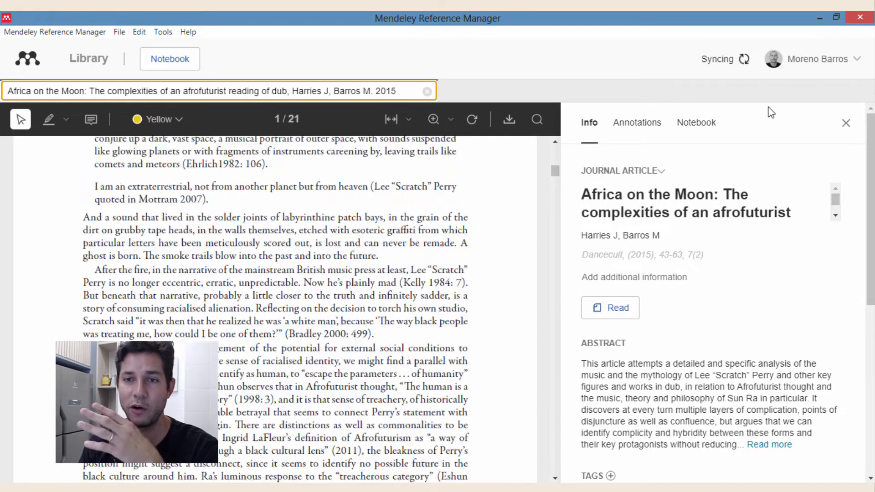
{"action": "left_click", "coordinate": [848, 128]}
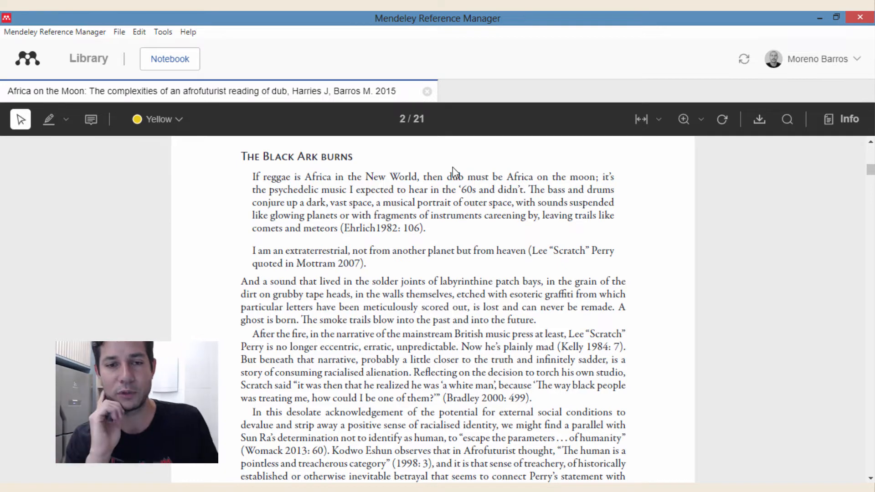
{"action": "left_click", "coordinate": [427, 93]}
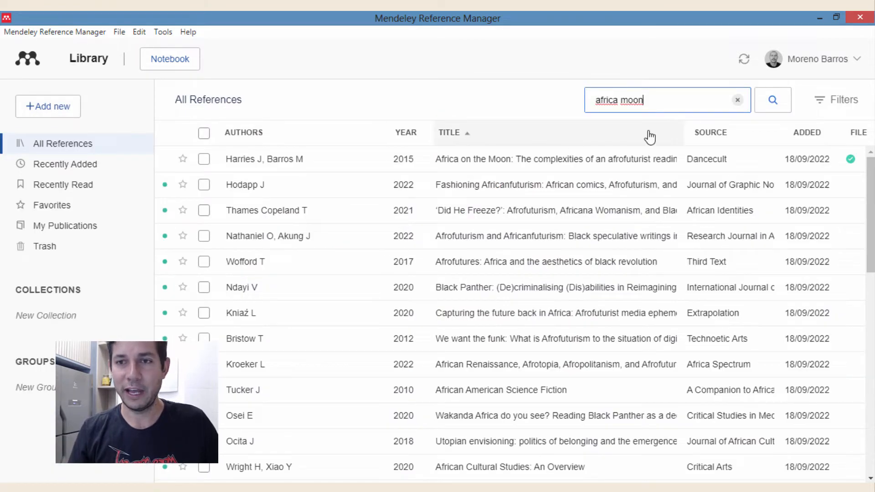
- Clear the 'africa moon' search and scroll down the full All References list
{"action": "left_click", "coordinate": [737, 100]}
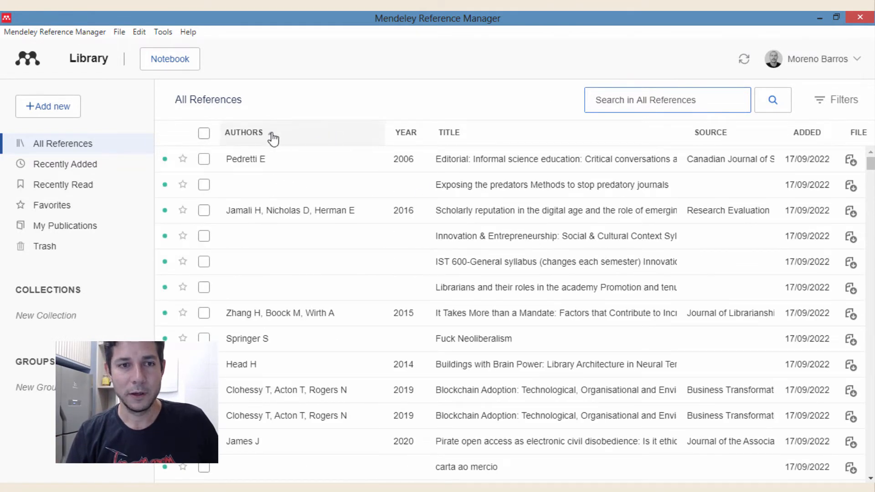
{"action": "left_click", "coordinate": [215, 108]}
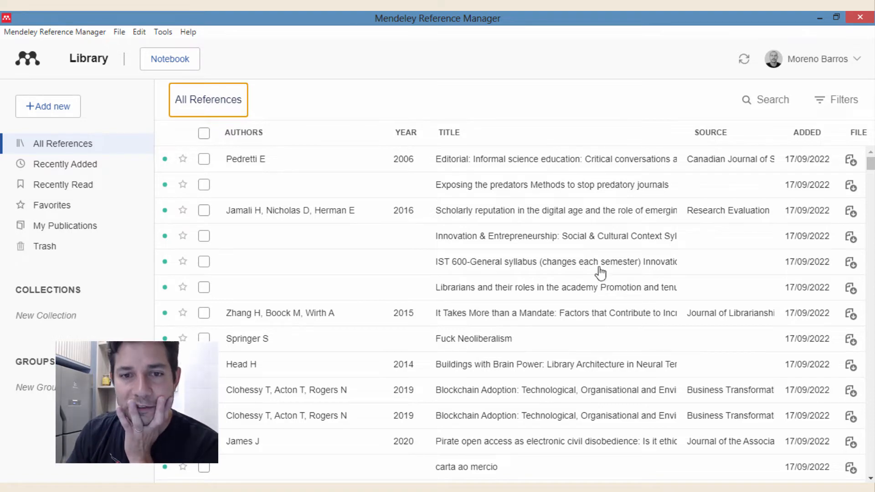
{"action": "scroll", "coordinate": [588, 275], "scroll_direction": "down", "scroll_amount": 5}
{"action": "scroll", "coordinate": [588, 277], "scroll_direction": "down", "scroll_amount": 10}
{"action": "scroll", "coordinate": [584, 250], "scroll_direction": "down", "scroll_amount": 6}
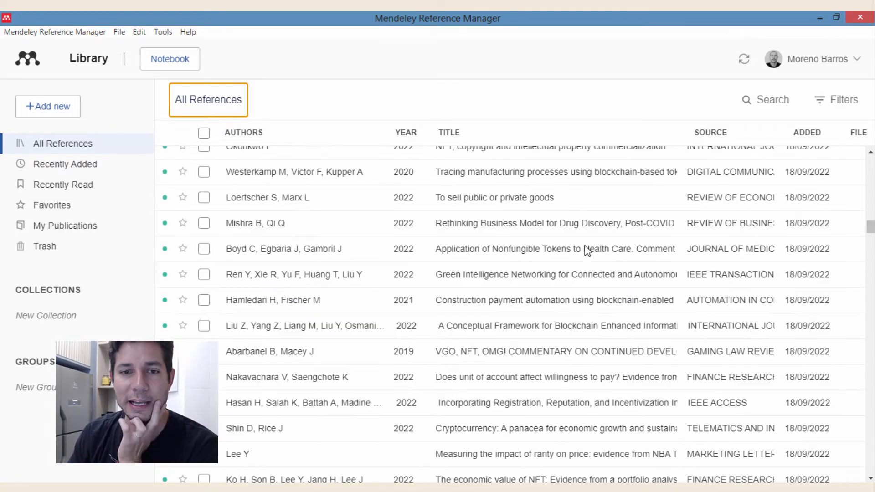
{"action": "scroll", "coordinate": [472, 321], "scroll_direction": "down", "scroll_amount": 15}
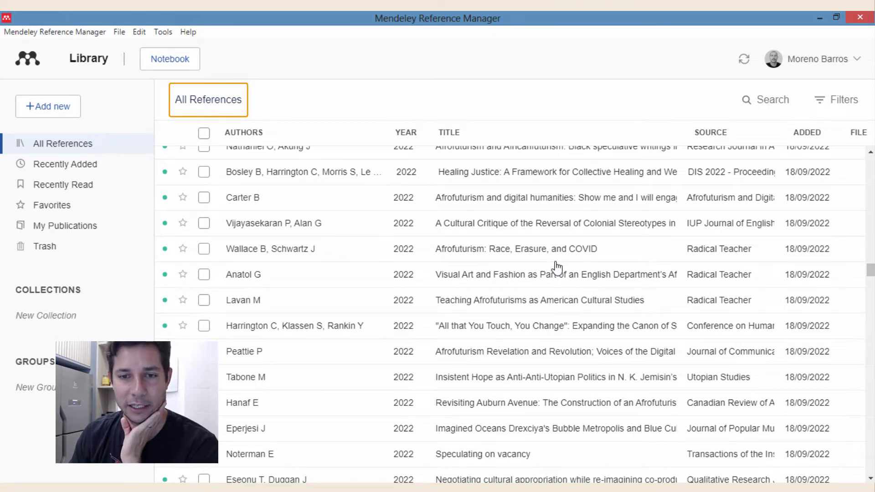
- Open the 'Afrofuturism: Race, Erasure, and COVID' reference and review its author list unchanged
{"action": "left_click", "coordinate": [516, 250]}
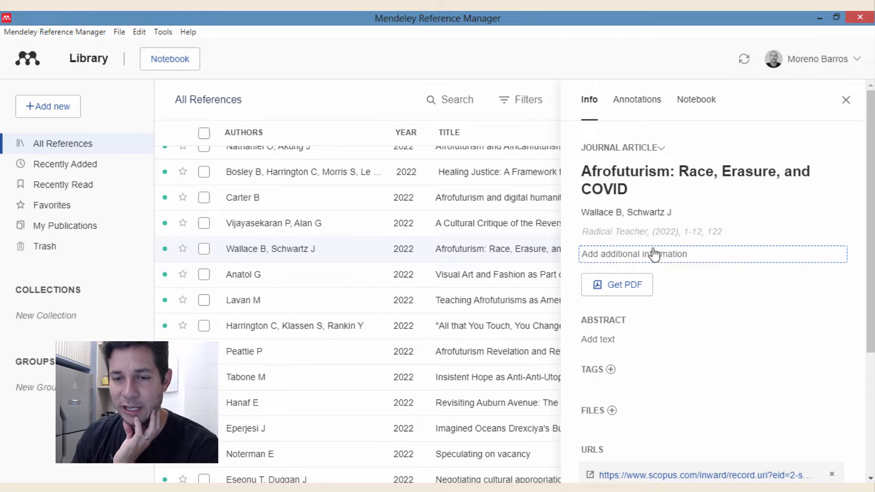
{"action": "scroll", "coordinate": [662, 246], "scroll_direction": "down", "scroll_amount": 3}
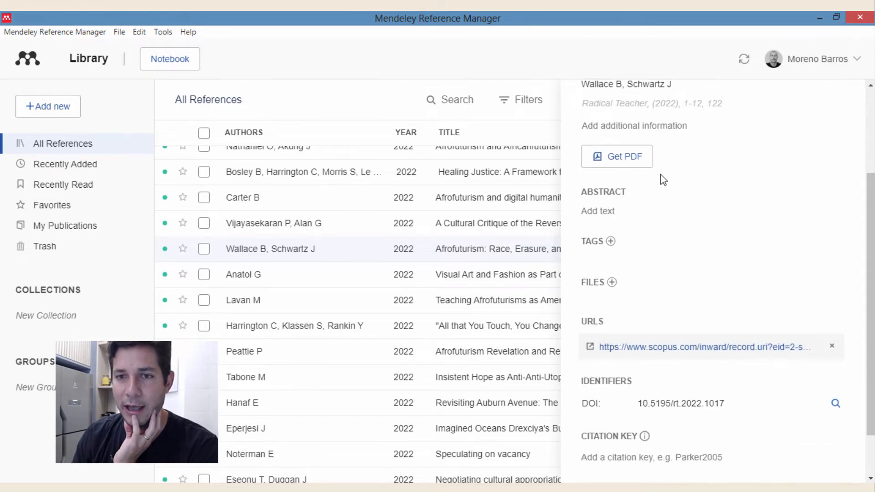
{"action": "scroll", "coordinate": [661, 205], "scroll_direction": "up", "scroll_amount": 3}
{"action": "left_click", "coordinate": [660, 215]}
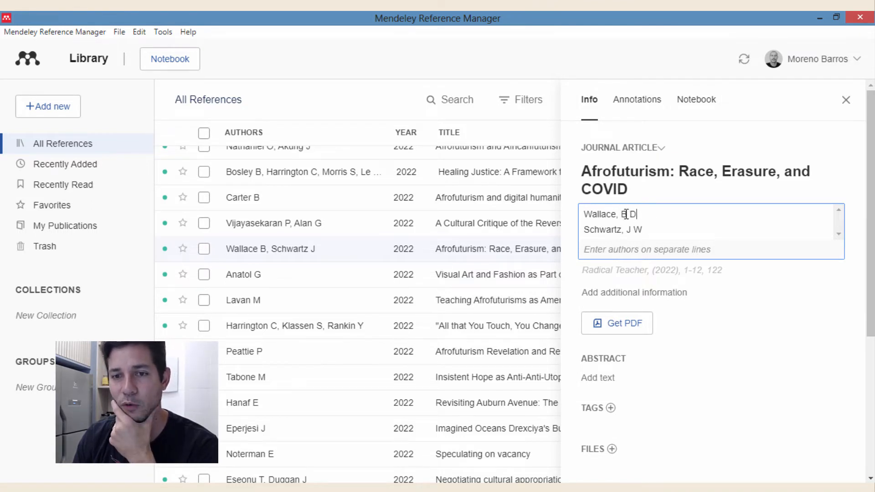
{"action": "left_click", "coordinate": [855, 267]}
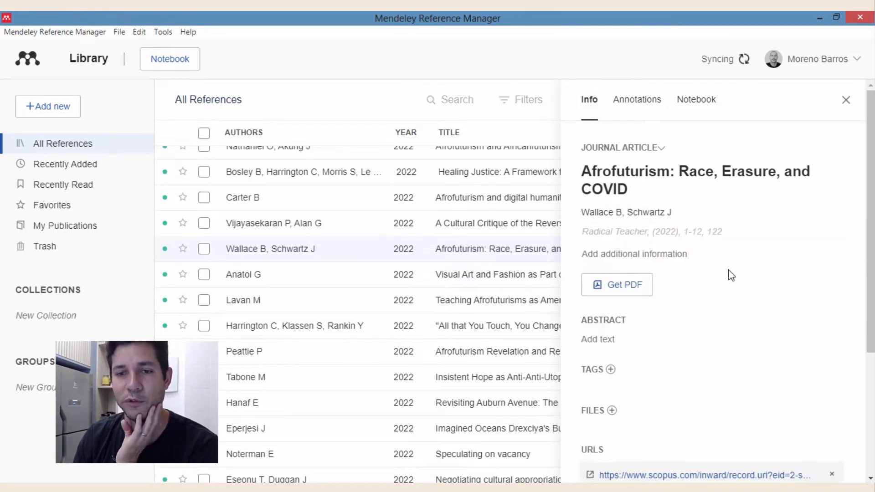
- Look up metadata by DOI, adding an abstract, radicalteacher URL and ISSN 1941-0832
{"action": "scroll", "coordinate": [747, 276], "scroll_direction": "down", "scroll_amount": 2}
{"action": "scroll", "coordinate": [766, 279], "scroll_direction": "down", "scroll_amount": 3}
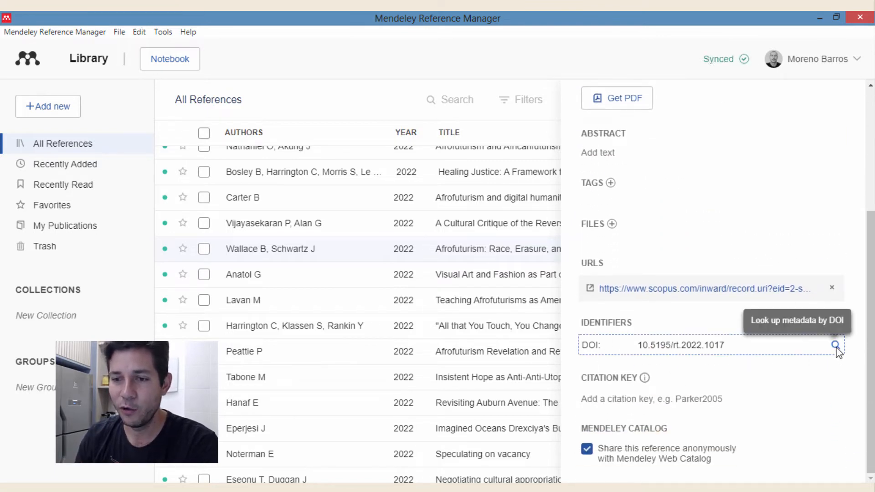
{"action": "scroll", "coordinate": [729, 252], "scroll_direction": "up", "scroll_amount": 4}
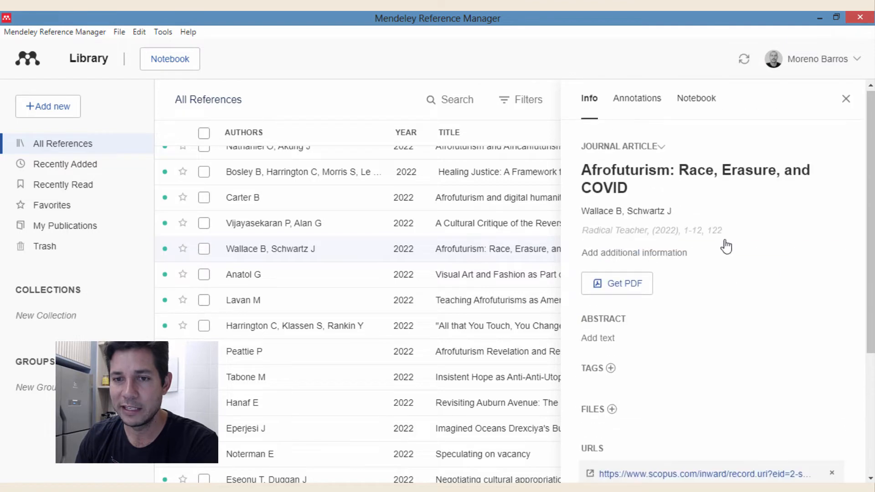
{"action": "scroll", "coordinate": [734, 320], "scroll_direction": "down", "scroll_amount": 3}
{"action": "left_click", "coordinate": [836, 403]}
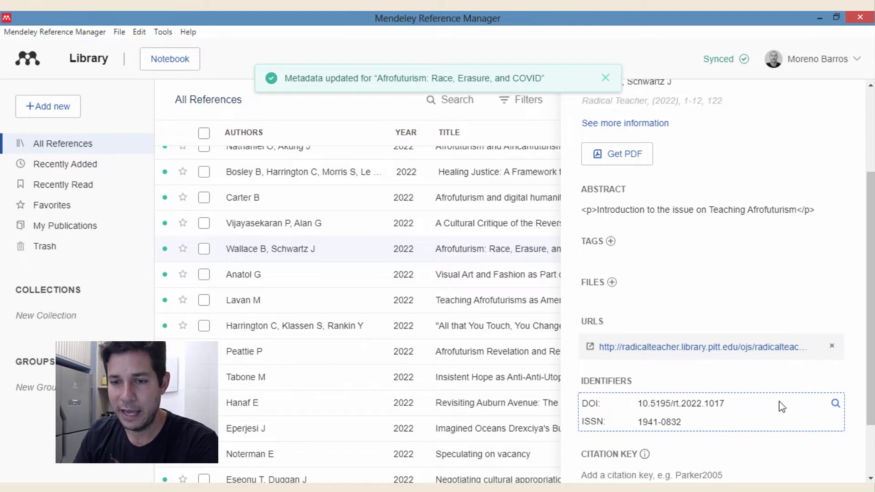
- Strip the stray paragraph tag from the abstract and save it
{"action": "scroll", "coordinate": [731, 353], "scroll_direction": "up", "scroll_amount": 2}
{"action": "scroll", "coordinate": [732, 353], "scroll_direction": "up", "scroll_amount": 2}
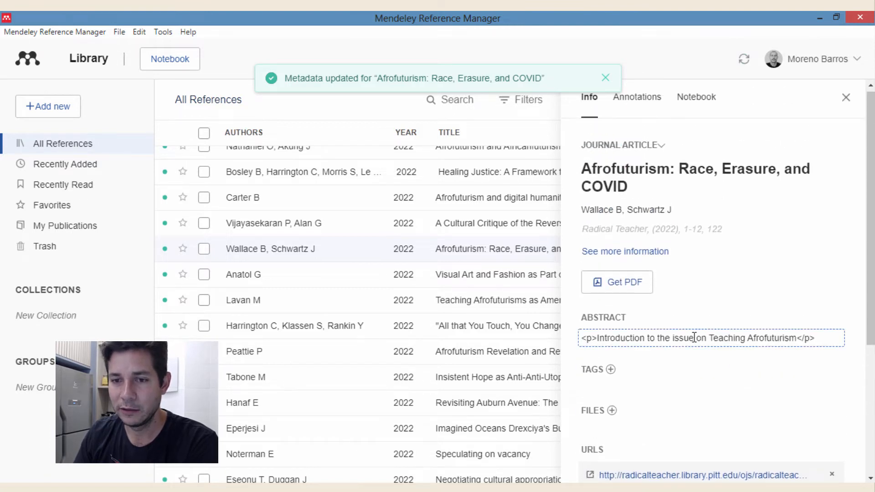
{"action": "left_click", "coordinate": [619, 338]}
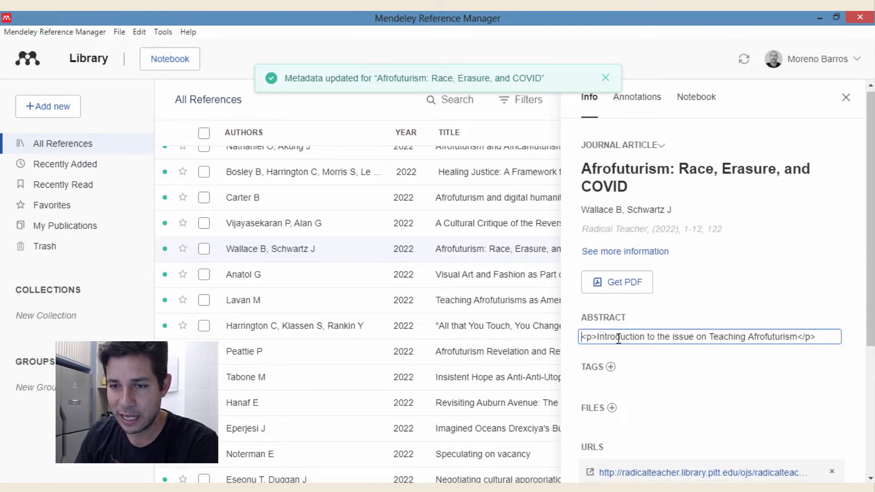
{"action": "key", "text": "BackSpace"}
{"action": "key", "text": "BackSpace"}
{"action": "key", "text": "BackSpace"}
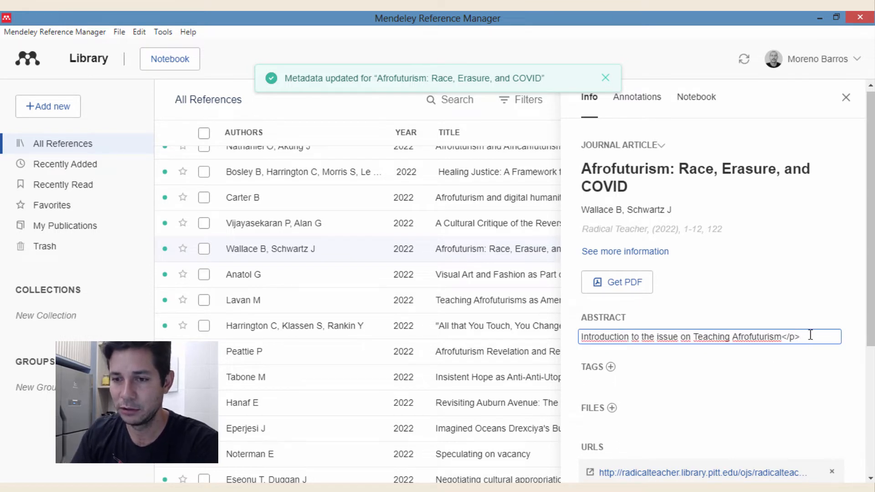
{"action": "left_click", "coordinate": [855, 340]}
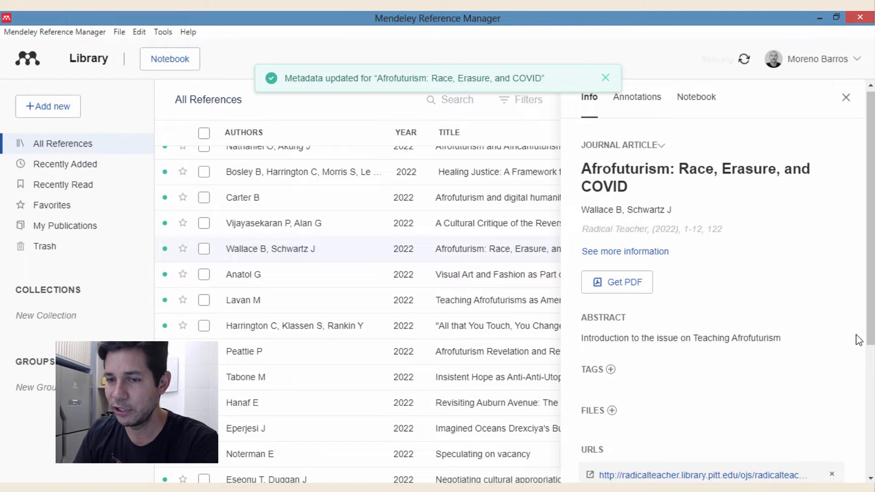
- Check the authors' full names, closing the author list without changes
{"action": "left_click", "coordinate": [633, 209]}
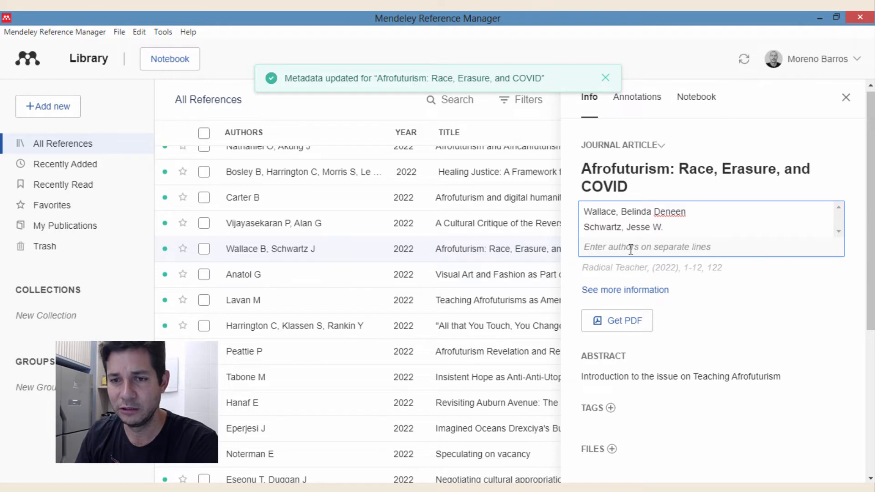
{"action": "left_click", "coordinate": [848, 266]}
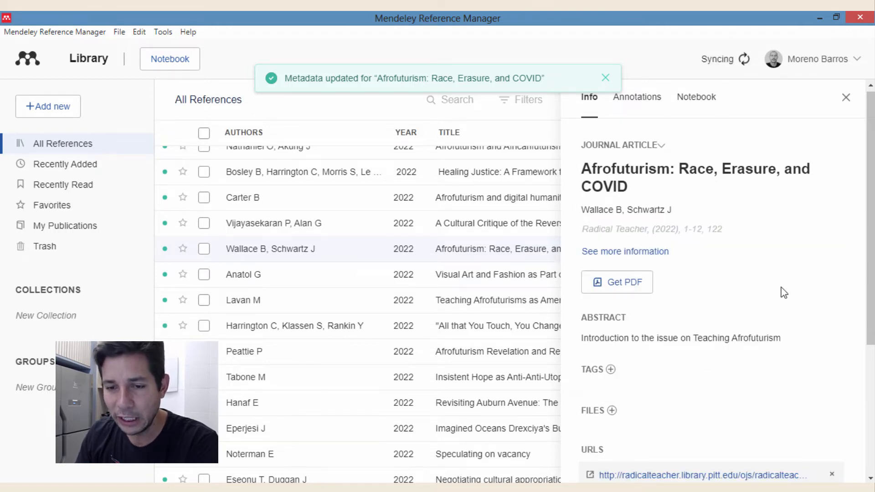
{"action": "scroll", "coordinate": [739, 305], "scroll_direction": "down", "scroll_amount": 4}
{"action": "scroll", "coordinate": [742, 303], "scroll_direction": "up", "scroll_amount": 4}
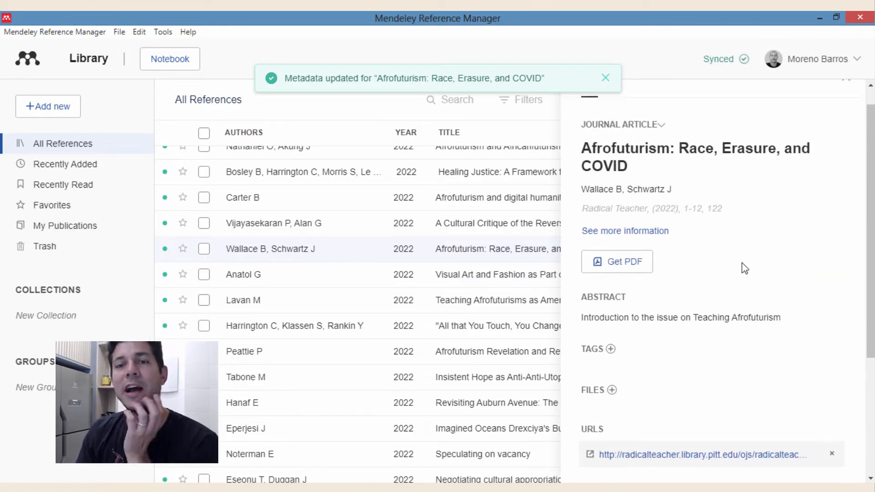
{"action": "scroll", "coordinate": [745, 268], "scroll_direction": "up", "scroll_amount": 1}
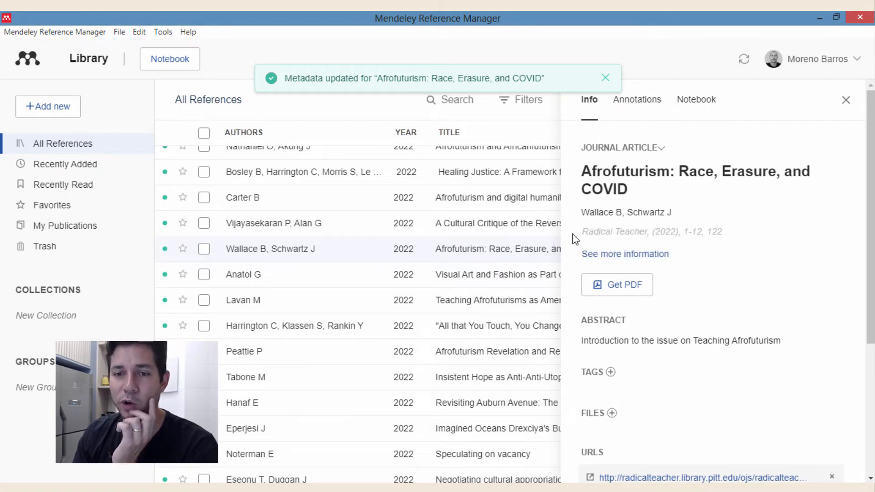
- Retrieve the 12-page Radical Teacher PDF with Get PDF, skim it, and return to page 1
{"action": "left_click", "coordinate": [606, 79]}
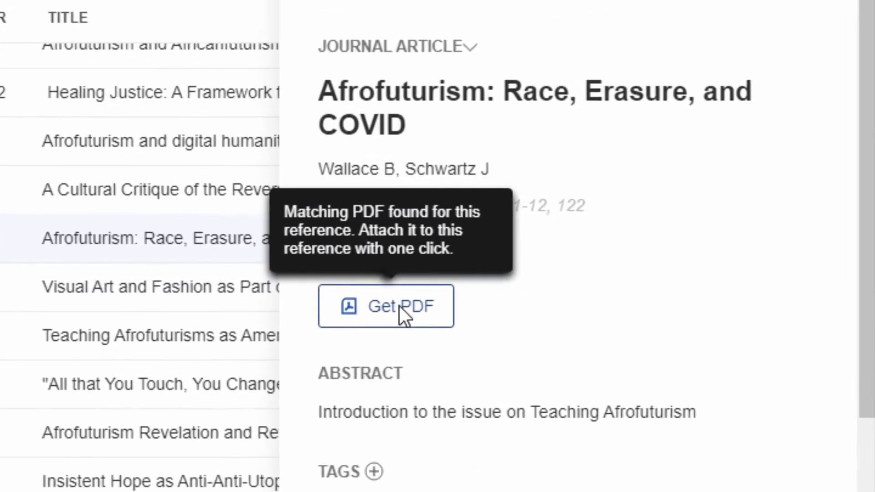
{"action": "left_click", "coordinate": [534, 296]}
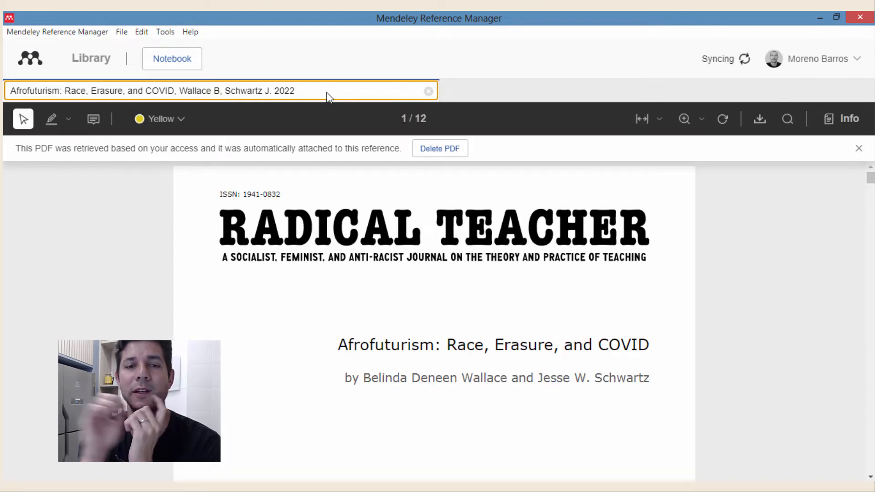
{"action": "scroll", "coordinate": [595, 258], "scroll_direction": "down", "scroll_amount": 12}
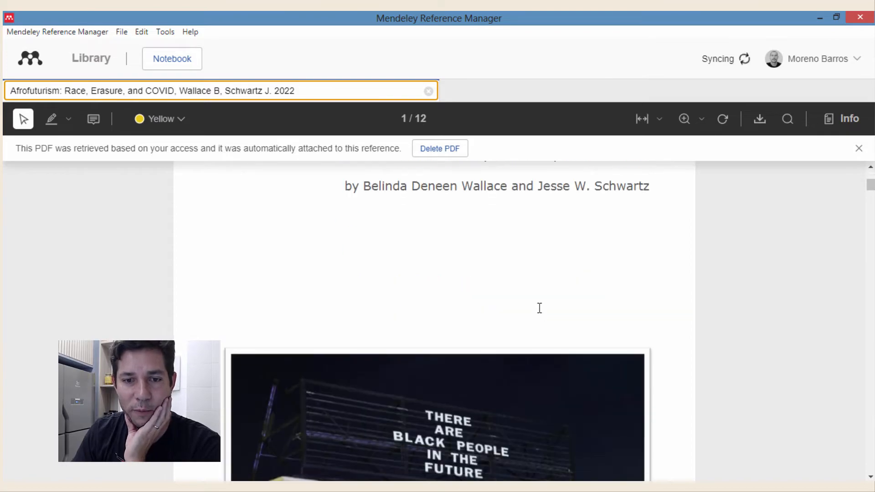
{"action": "scroll", "coordinate": [547, 313], "scroll_direction": "down", "scroll_amount": 3}
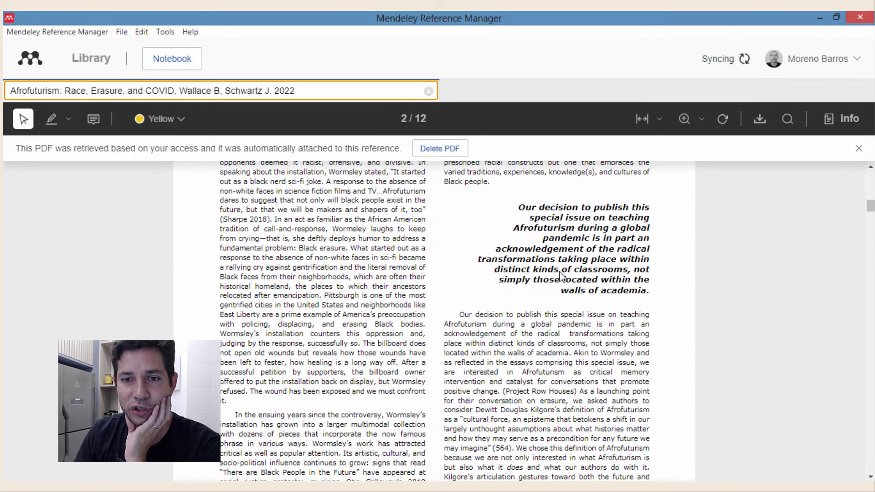
{"action": "scroll", "coordinate": [559, 273], "scroll_direction": "down", "scroll_amount": 10}
{"action": "scroll", "coordinate": [562, 338], "scroll_direction": "down", "scroll_amount": 10}
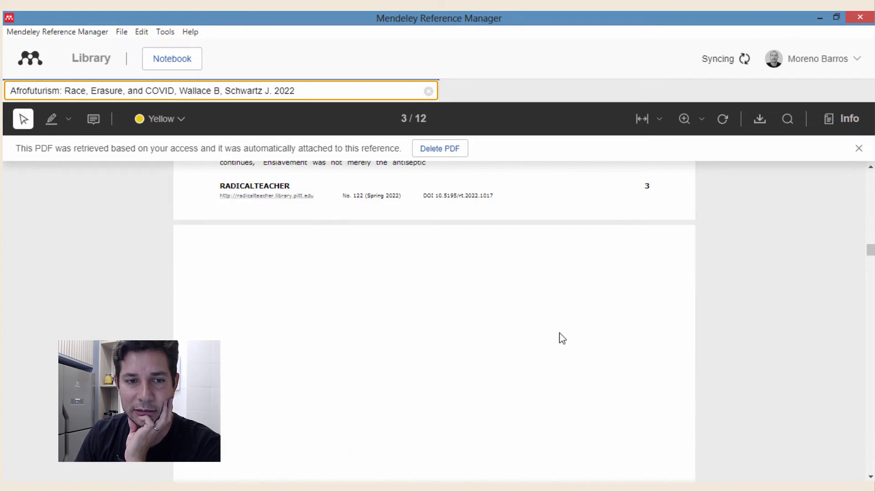
{"action": "key", "text": "Home"}
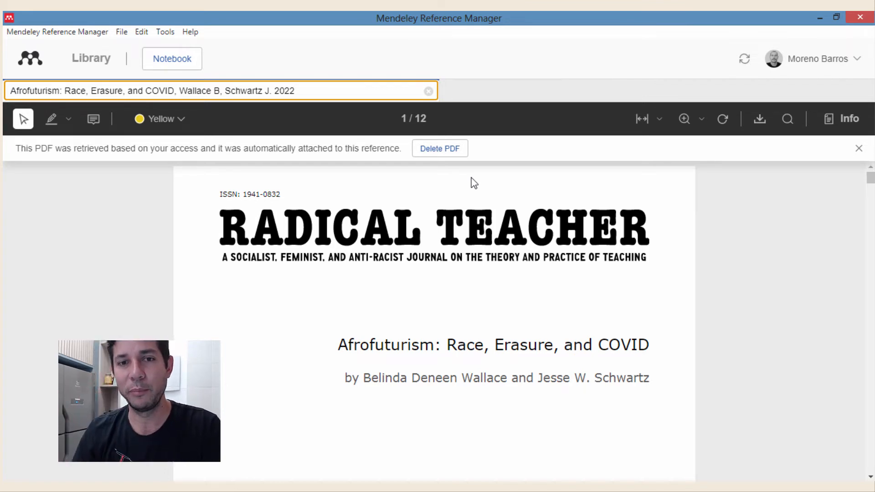
- Close the open PDF and scroll down the library reference list
{"action": "left_click", "coordinate": [428, 92]}
{"action": "left_click", "coordinate": [429, 91]}
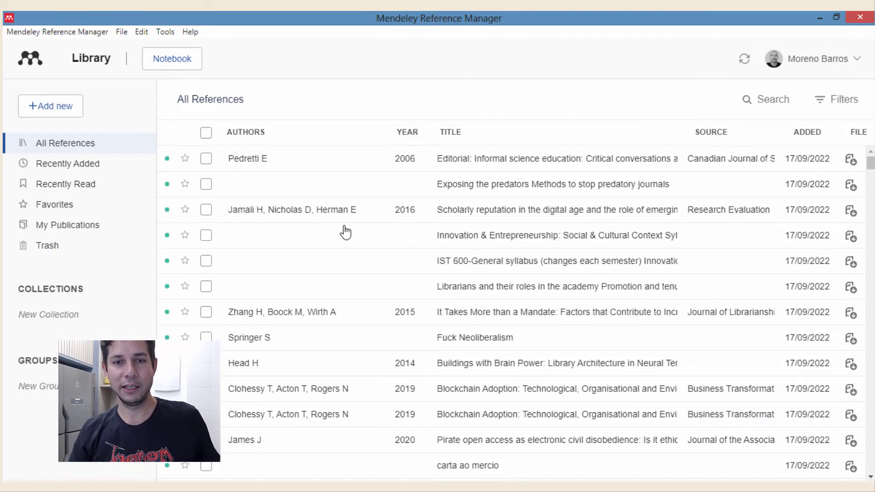
{"action": "scroll", "coordinate": [620, 279], "scroll_direction": "down", "scroll_amount": 4}
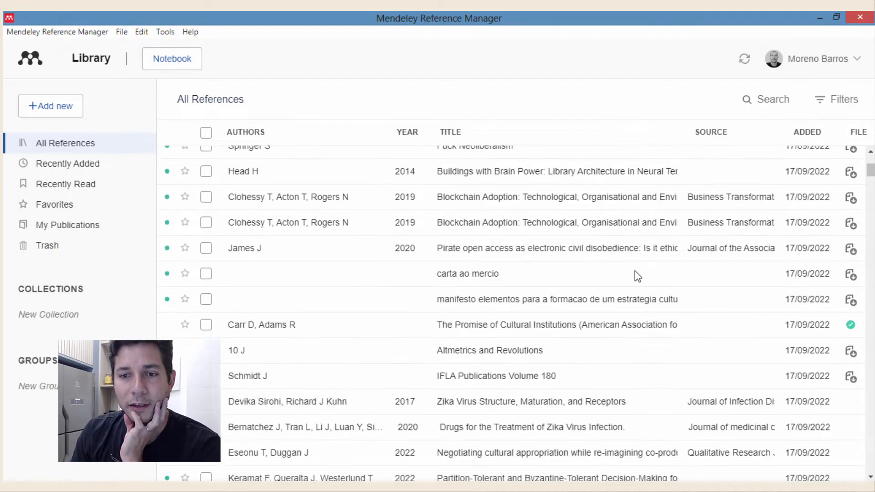
{"action": "scroll", "coordinate": [643, 279], "scroll_direction": "up", "scroll_amount": 4}
{"action": "scroll", "coordinate": [753, 275], "scroll_direction": "down", "scroll_amount": 10}
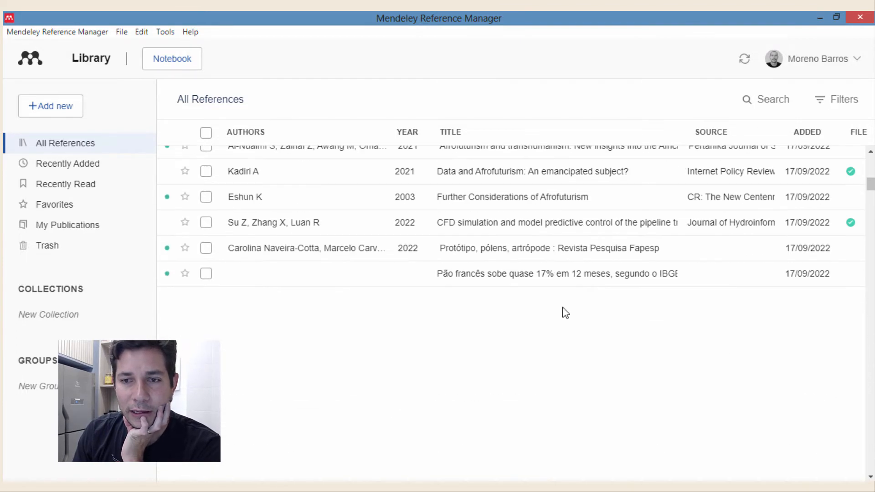
{"action": "scroll", "coordinate": [869, 204], "scroll_direction": "down", "scroll_amount": 5}
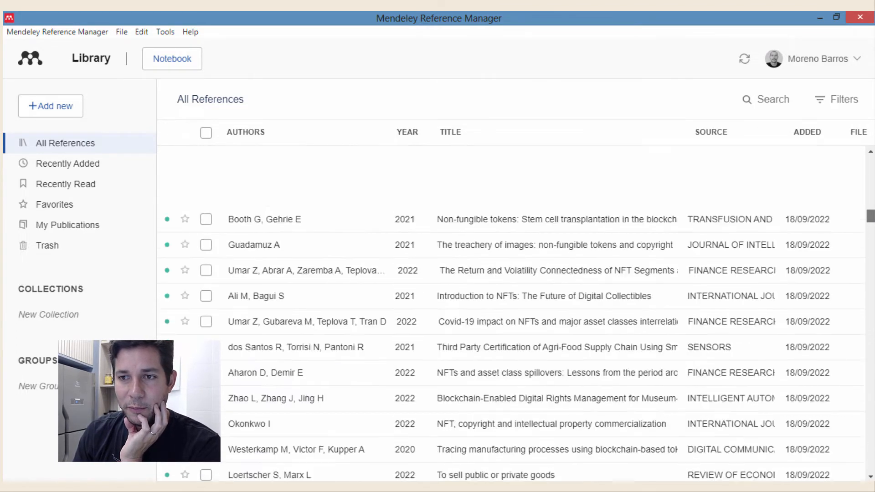
{"action": "scroll", "coordinate": [606, 389], "scroll_direction": "down", "scroll_amount": 5}
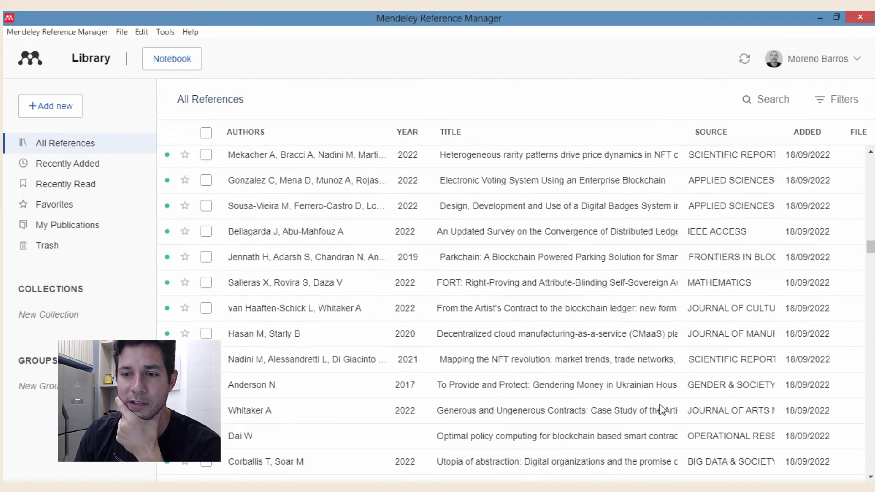
- Open the van Haaften-Schick 'From the Artist's Contract to the blockchain ledger' article details
{"action": "left_click", "coordinate": [503, 310]}
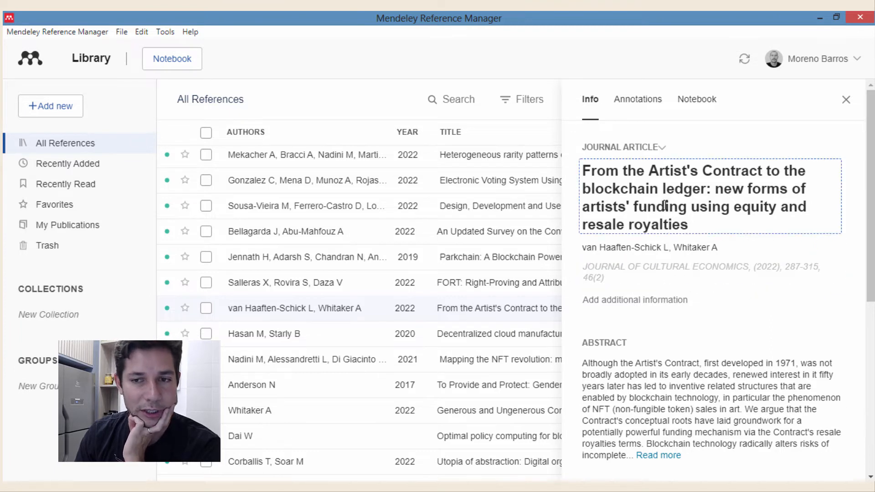
{"action": "scroll", "coordinate": [667, 298], "scroll_direction": "down", "scroll_amount": 3}
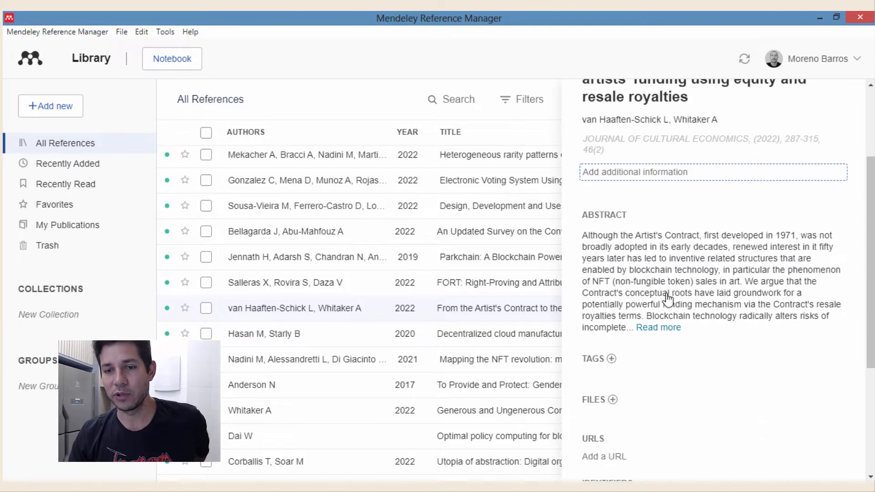
{"action": "scroll", "coordinate": [684, 381], "scroll_direction": "down", "scroll_amount": 3}
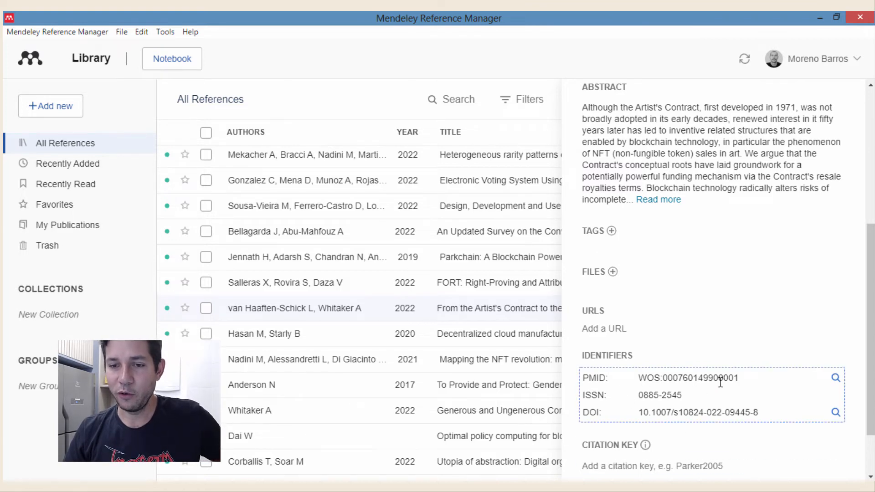
{"action": "scroll", "coordinate": [731, 397], "scroll_direction": "down", "scroll_amount": 1}
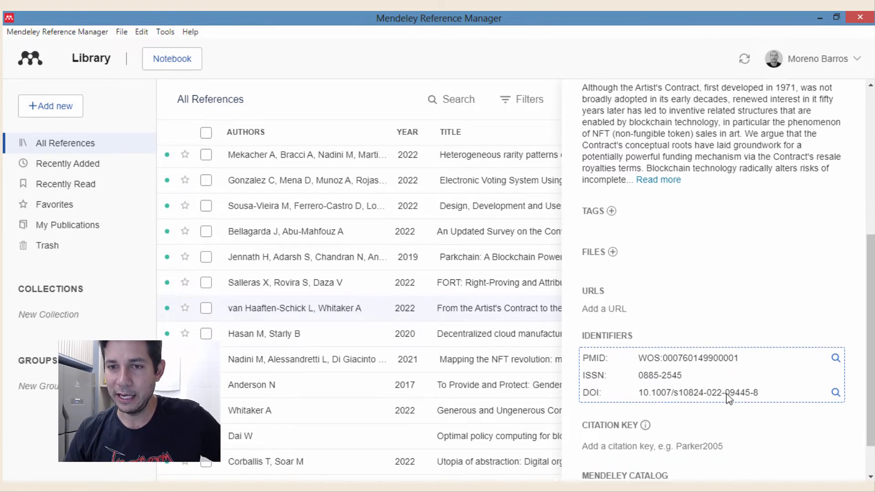
{"action": "scroll", "coordinate": [734, 383], "scroll_direction": "up", "scroll_amount": 6}
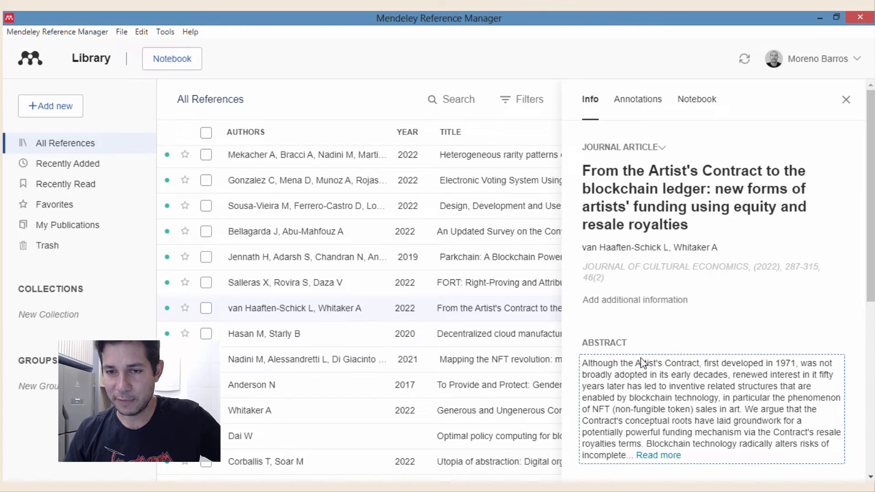
- Review the article's author list and scroll the panel to its Identifiers section
{"action": "left_click", "coordinate": [744, 256]}
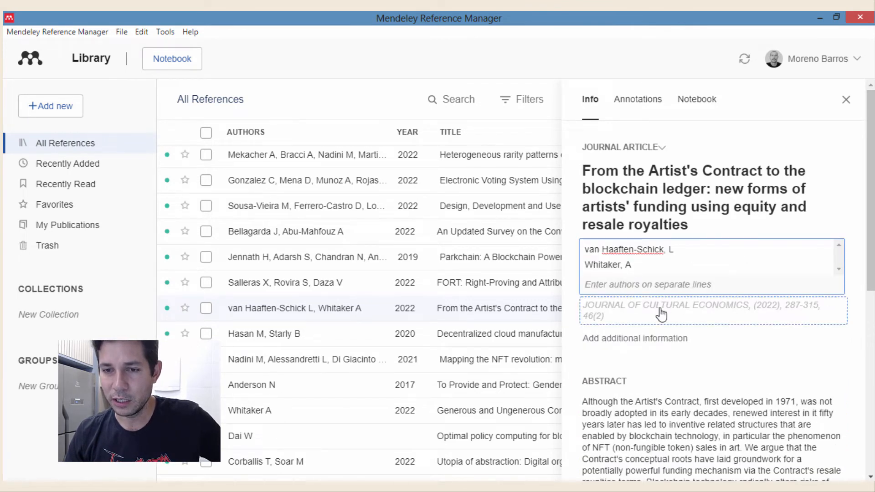
{"action": "scroll", "coordinate": [844, 315], "scroll_direction": "down", "scroll_amount": 3}
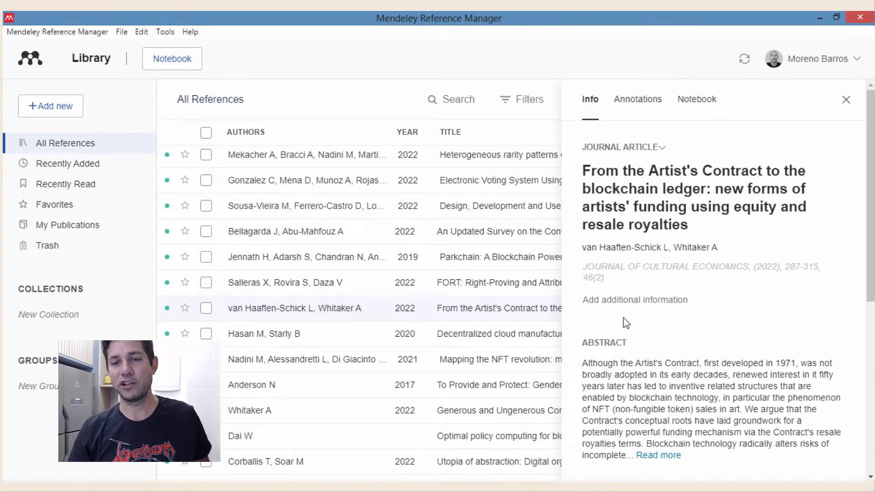
{"action": "scroll", "coordinate": [715, 319], "scroll_direction": "down", "scroll_amount": 7}
{"action": "scroll", "coordinate": [655, 274], "scroll_direction": "up", "scroll_amount": 4}
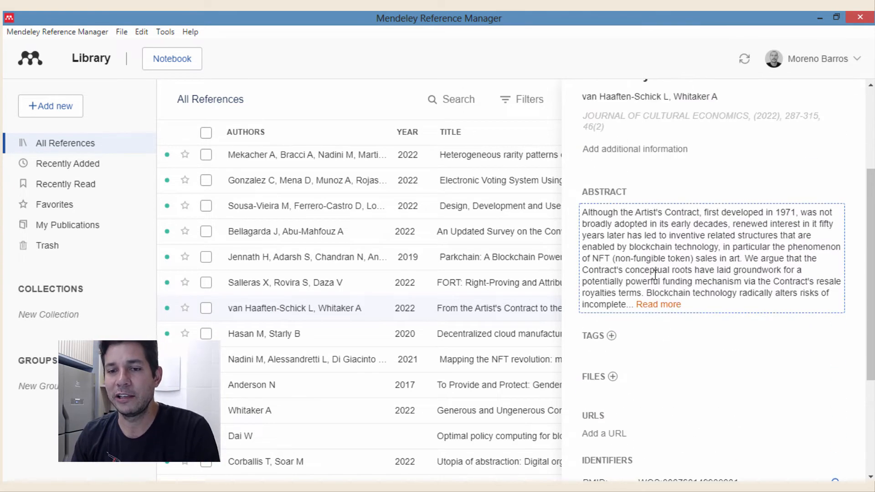
{"action": "scroll", "coordinate": [655, 274], "scroll_direction": "up", "scroll_amount": 4}
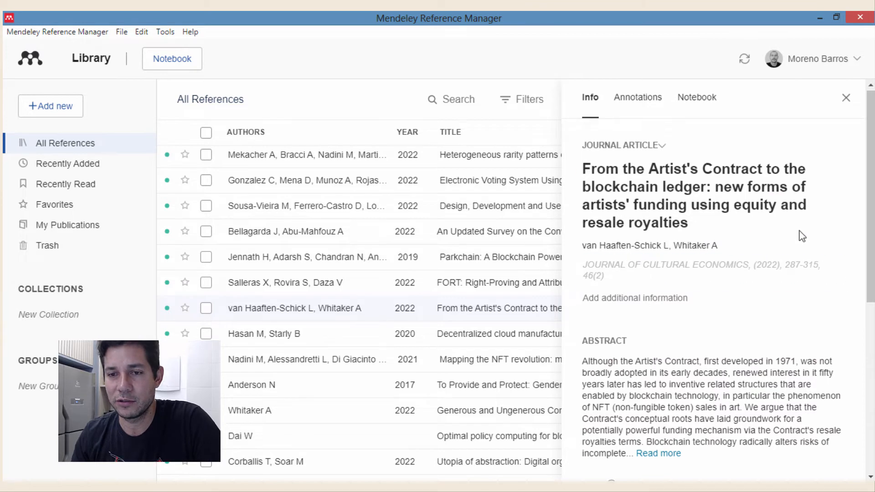
{"action": "scroll", "coordinate": [803, 236], "scroll_direction": "down", "scroll_amount": 7}
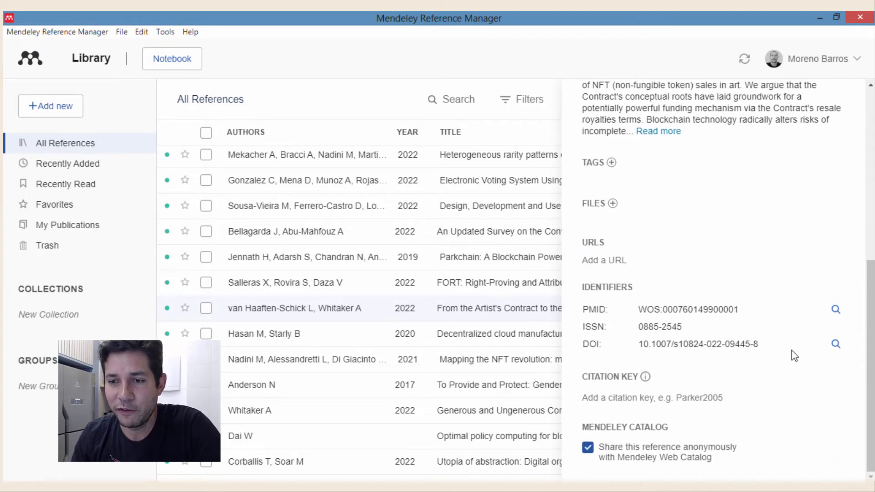
- Update metadata from the DOI, adding a link.springer.com URL, and open that link in the browser
{"action": "left_click", "coordinate": [836, 343]}
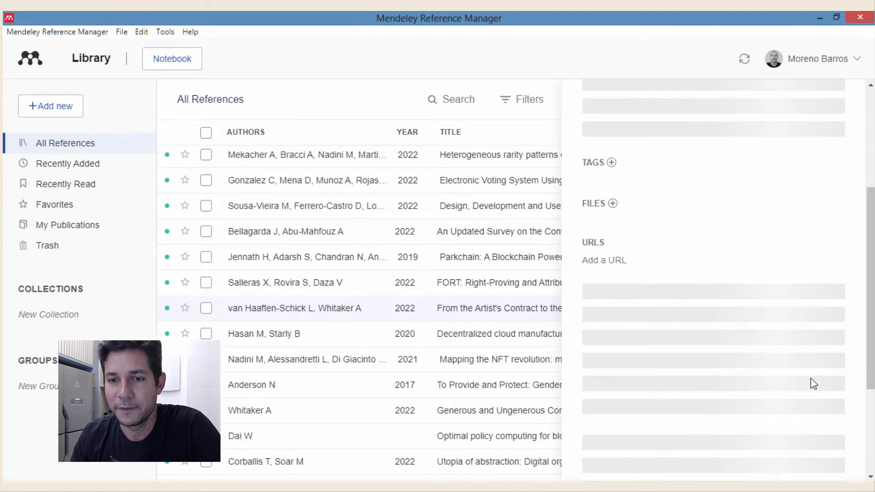
{"action": "scroll", "coordinate": [674, 301], "scroll_direction": "up", "scroll_amount": 3}
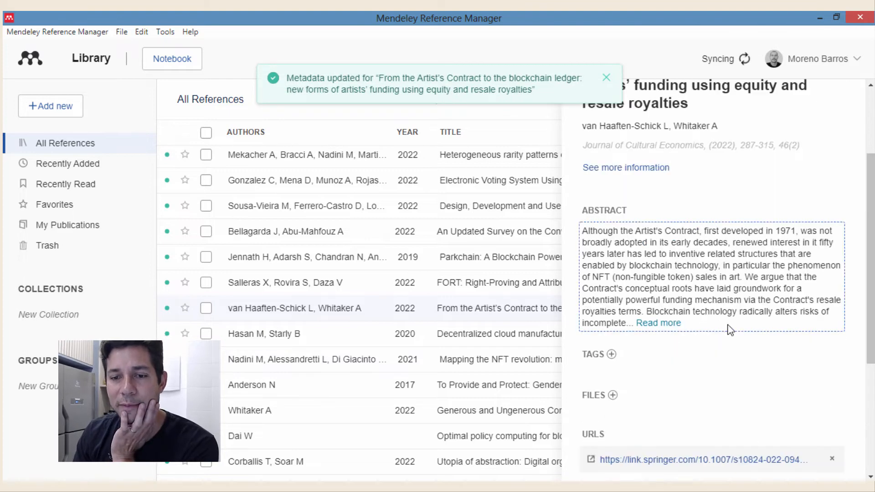
{"action": "scroll", "coordinate": [731, 342], "scroll_direction": "down", "scroll_amount": 3}
{"action": "scroll", "coordinate": [684, 313], "scroll_direction": "up", "scroll_amount": 4}
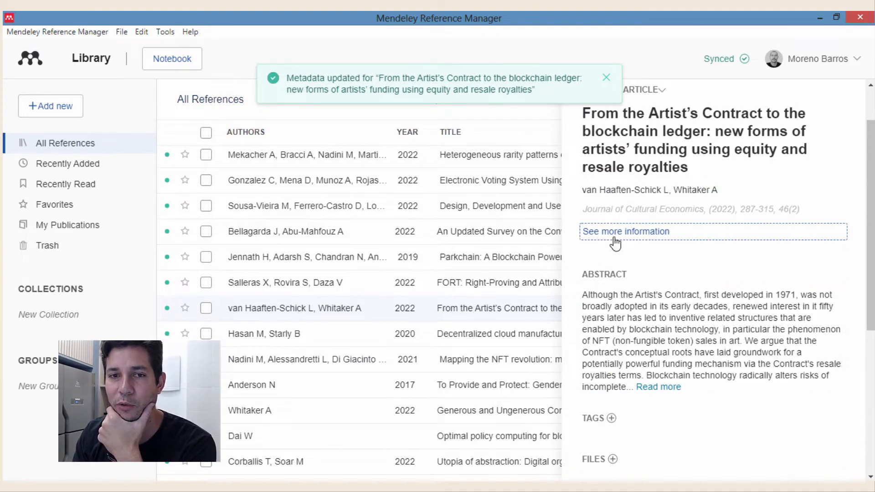
{"action": "left_click", "coordinate": [615, 242]}
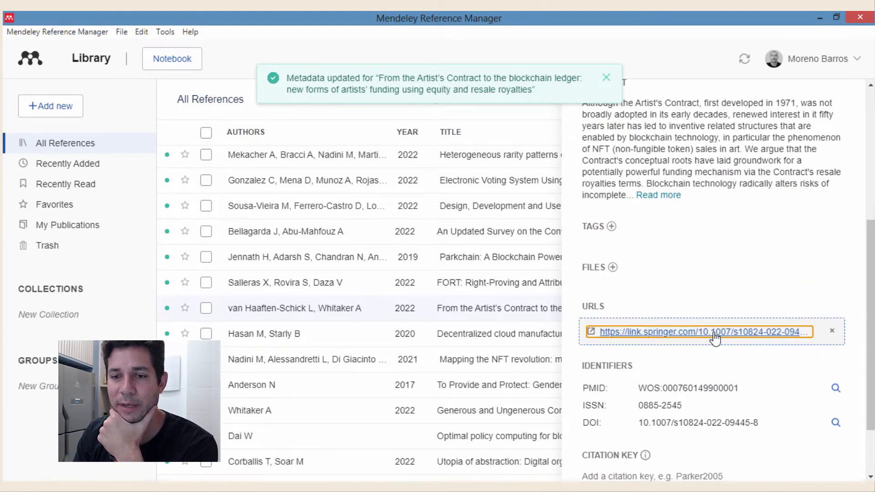
{"action": "left_click", "coordinate": [714, 332]}
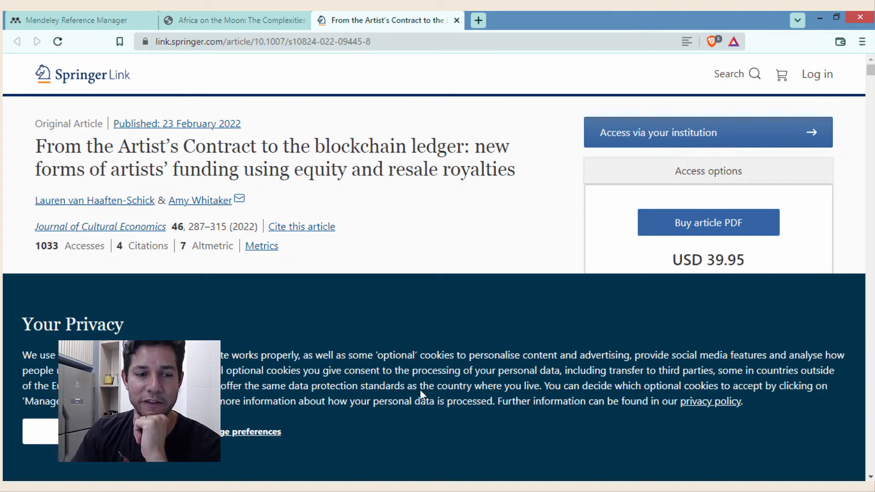
- Accept Springer's cookie notice, close the Africa on the Moon PDF tab, and return to Mendeley
{"action": "left_click", "coordinate": [99, 431]}
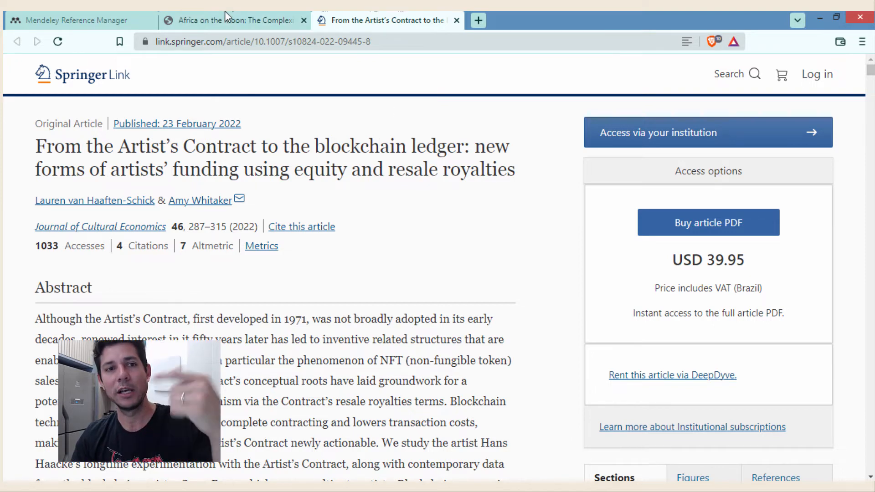
{"action": "left_click", "coordinate": [233, 20]}
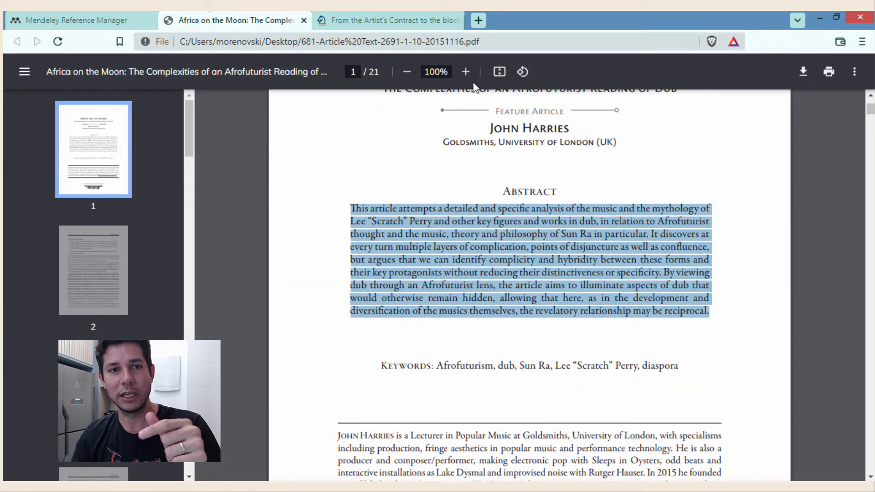
{"action": "left_click", "coordinate": [304, 20]}
{"action": "left_click", "coordinate": [121, 20]}
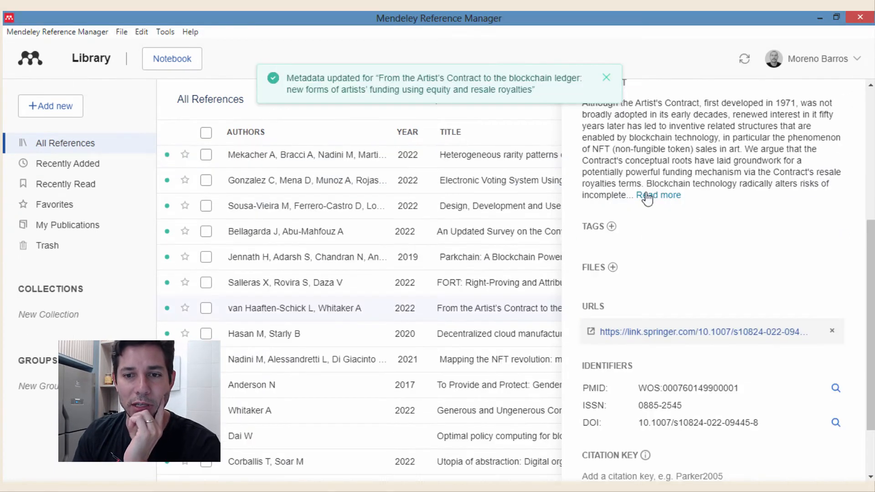
- Start attaching a file to the article, then cancel without adding one
{"action": "left_click", "coordinate": [612, 268]}
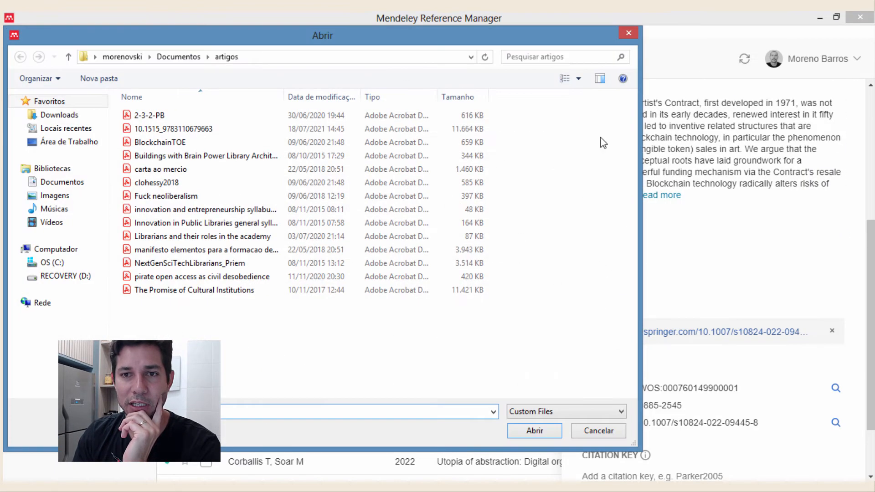
{"action": "left_click", "coordinate": [626, 33]}
{"action": "scroll", "coordinate": [757, 343], "scroll_direction": "down", "scroll_amount": 1}
{"action": "scroll", "coordinate": [775, 342], "scroll_direction": "up", "scroll_amount": 5}
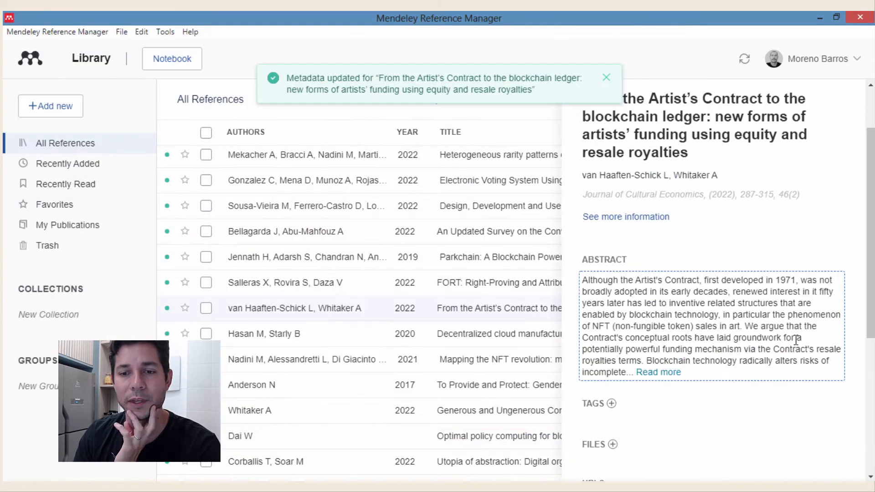
{"action": "scroll", "coordinate": [797, 340], "scroll_direction": "down", "scroll_amount": 6}
- Try looking up the article by its PMID and dismiss the resulting error message
{"action": "left_click", "coordinate": [836, 311]}
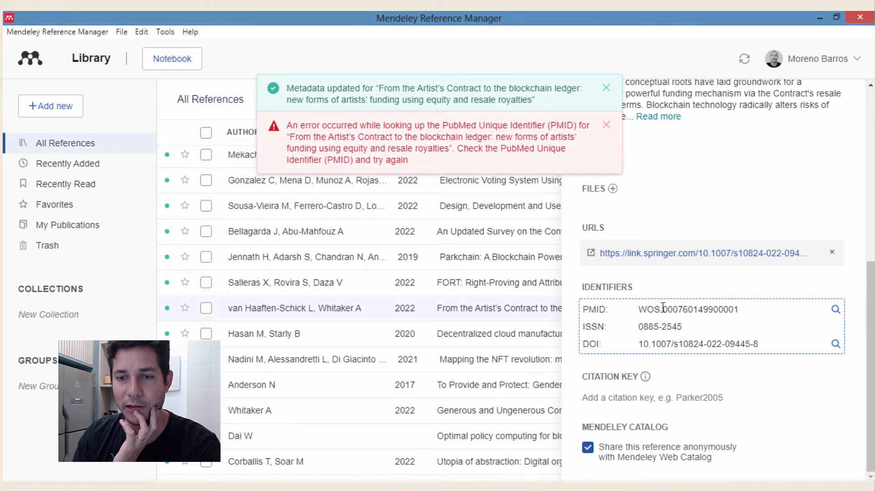
{"action": "left_click", "coordinate": [607, 125]}
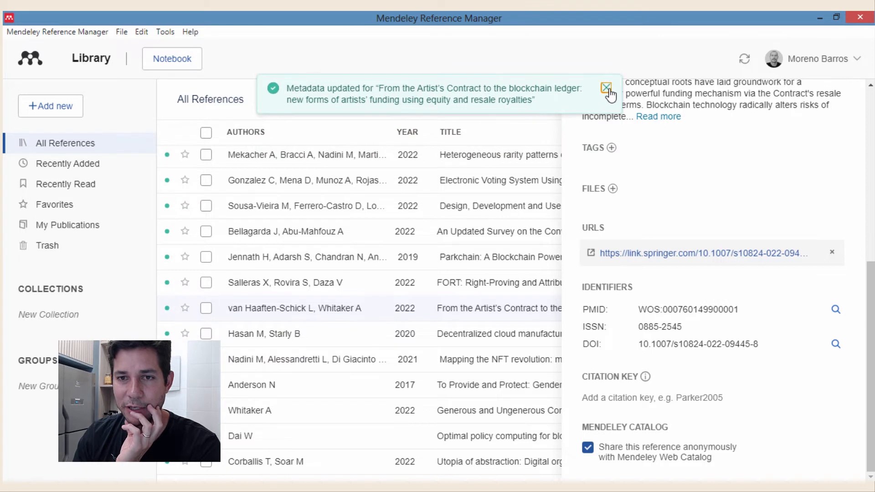
{"action": "scroll", "coordinate": [786, 344], "scroll_direction": "down", "scroll_amount": 4}
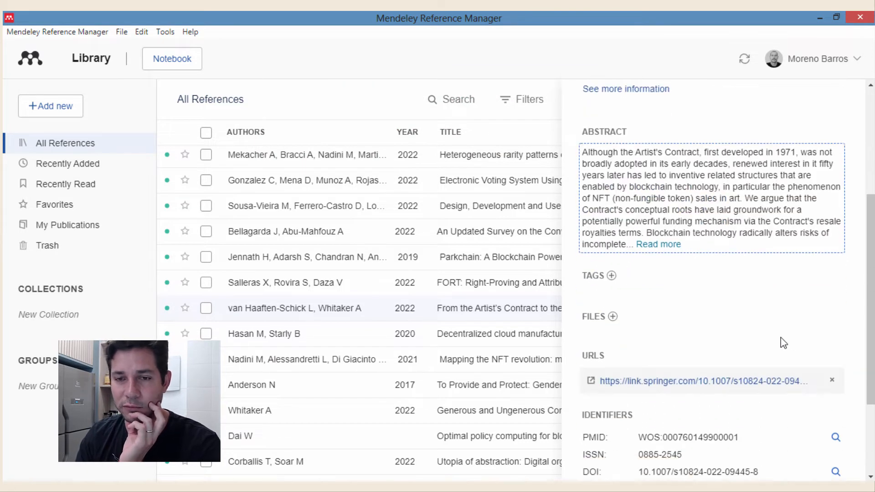
{"action": "scroll", "coordinate": [814, 311], "scroll_direction": "down", "scroll_amount": 3}
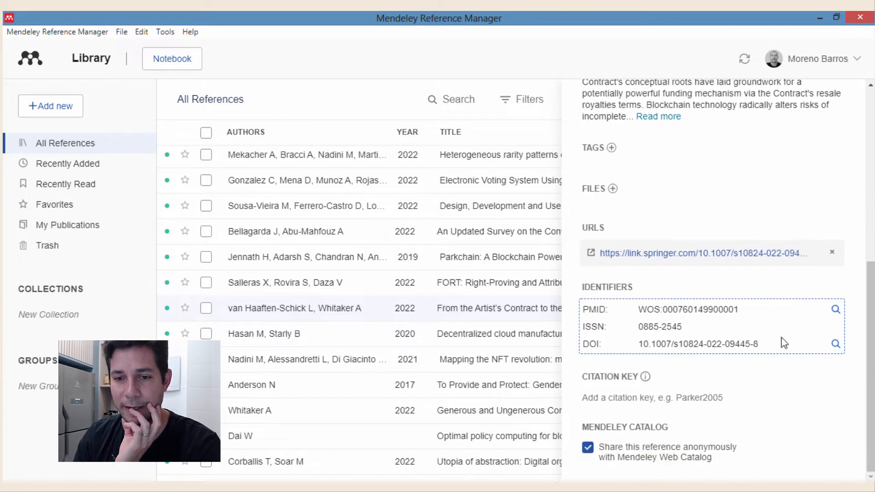
{"action": "scroll", "coordinate": [773, 357], "scroll_direction": "up", "scroll_amount": 5}
{"action": "scroll", "coordinate": [721, 286], "scroll_direction": "up", "scroll_amount": 2}
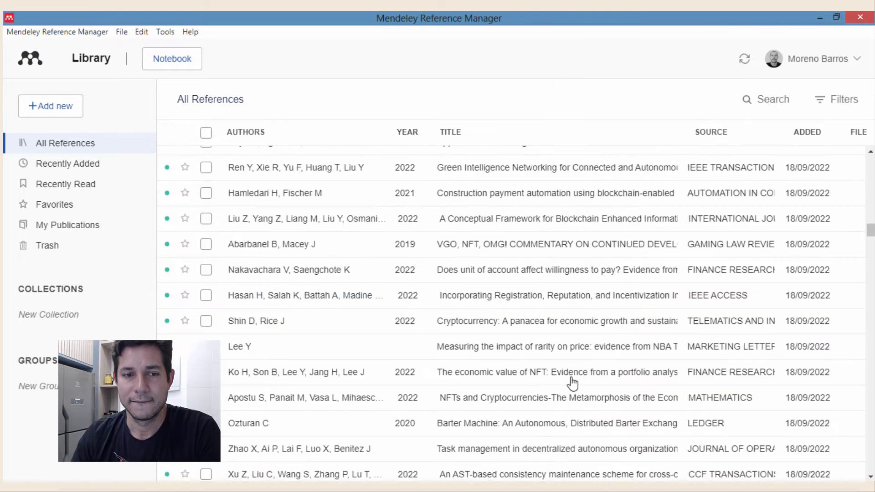
- Search the library for 'pão' and open the 'Pão francês sobe quase 17%' web page reference
{"action": "scroll", "coordinate": [573, 382], "scroll_direction": "down", "scroll_amount": 3}
{"action": "left_click_drag", "start_coordinate": [870, 234], "coordinate": [873, 458]}
{"action": "scroll", "coordinate": [871, 460], "scroll_direction": "down", "scroll_amount": 5}
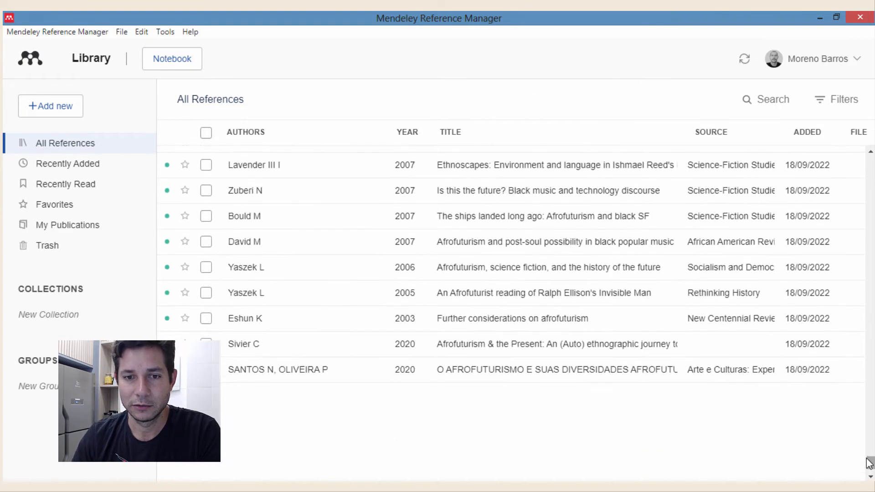
{"action": "scroll", "coordinate": [855, 434], "scroll_direction": "up", "scroll_amount": 5}
{"action": "scroll", "coordinate": [854, 434], "scroll_direction": "up", "scroll_amount": 10}
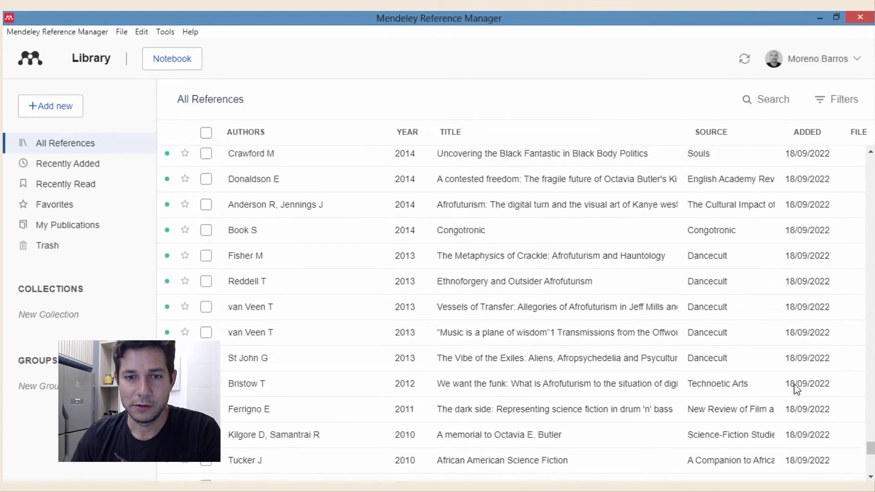
{"action": "scroll", "coordinate": [770, 374], "scroll_direction": "up", "scroll_amount": 10}
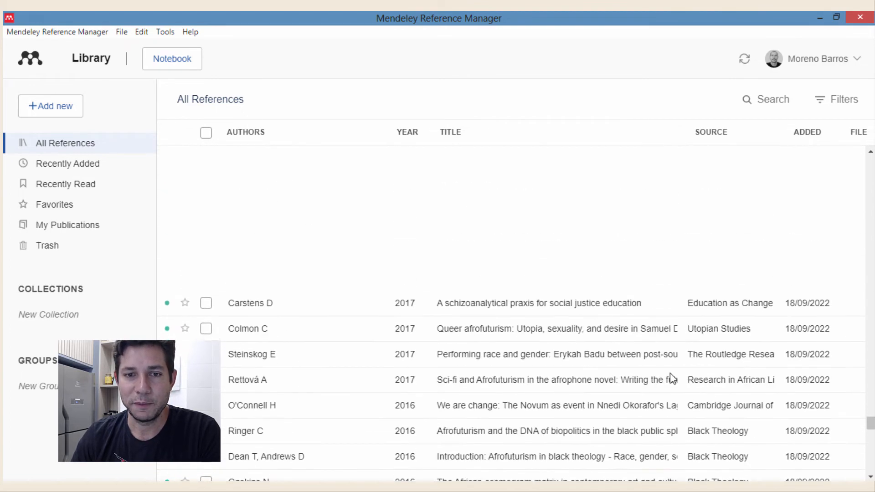
{"action": "scroll", "coordinate": [495, 372], "scroll_direction": "up", "scroll_amount": 10}
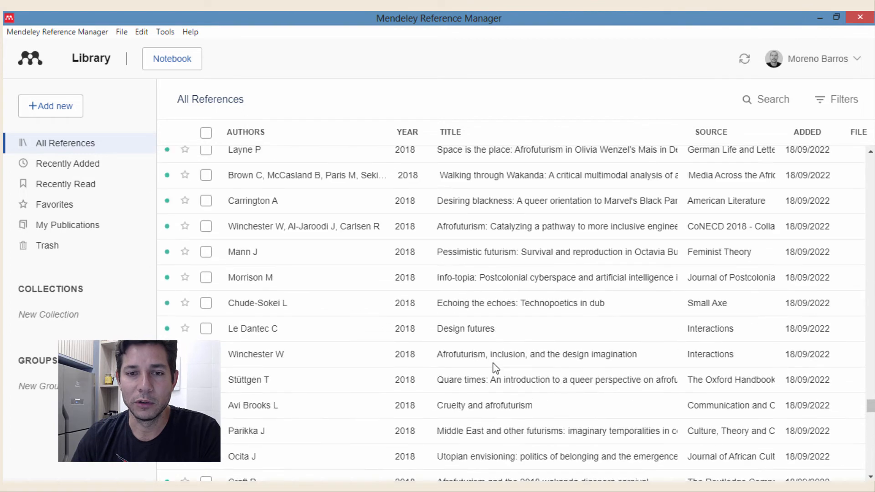
{"action": "scroll", "coordinate": [494, 283], "scroll_direction": "up", "scroll_amount": 6}
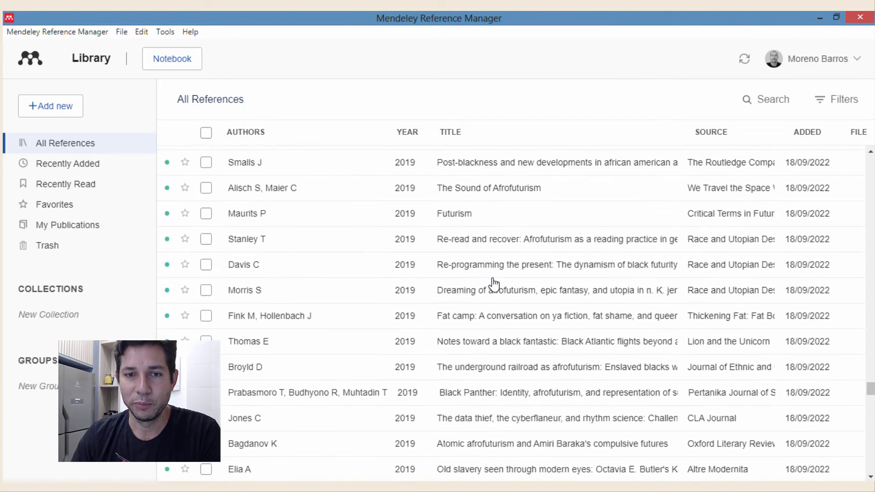
{"action": "left_click", "coordinate": [760, 102]}
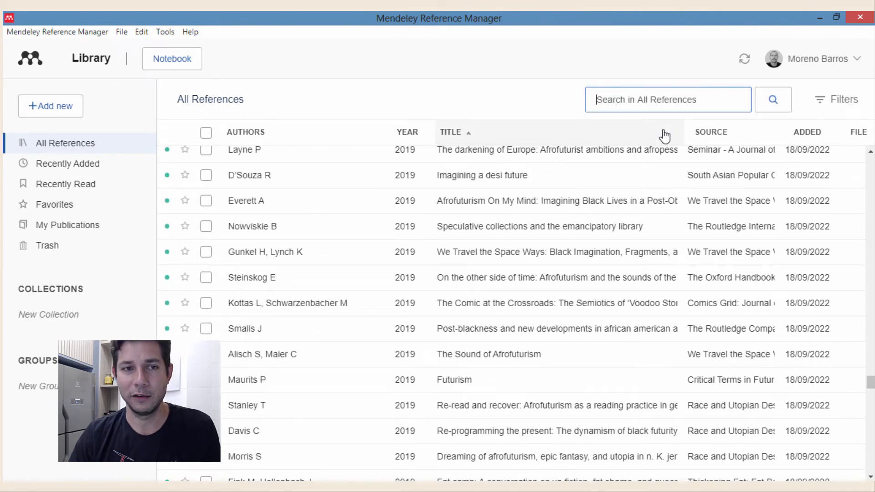
{"action": "type", "text": "pãe"}
{"action": "key", "text": "BackSpace"}
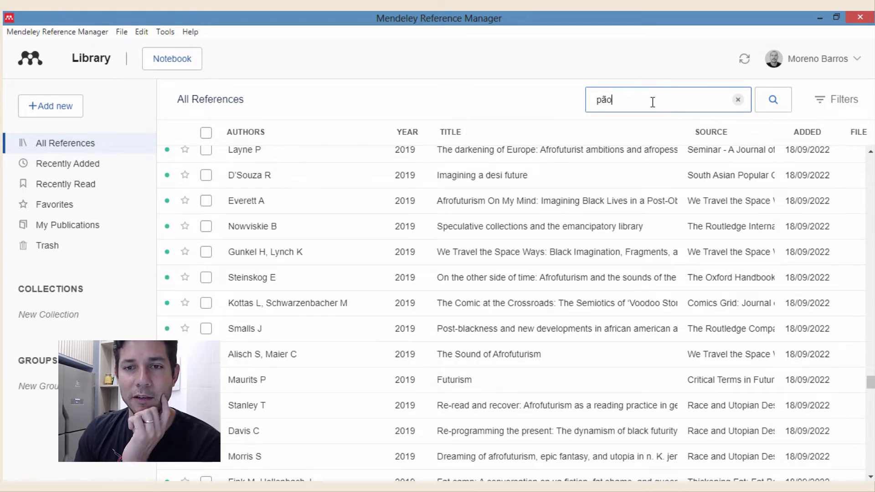
{"action": "key", "text": "Return"}
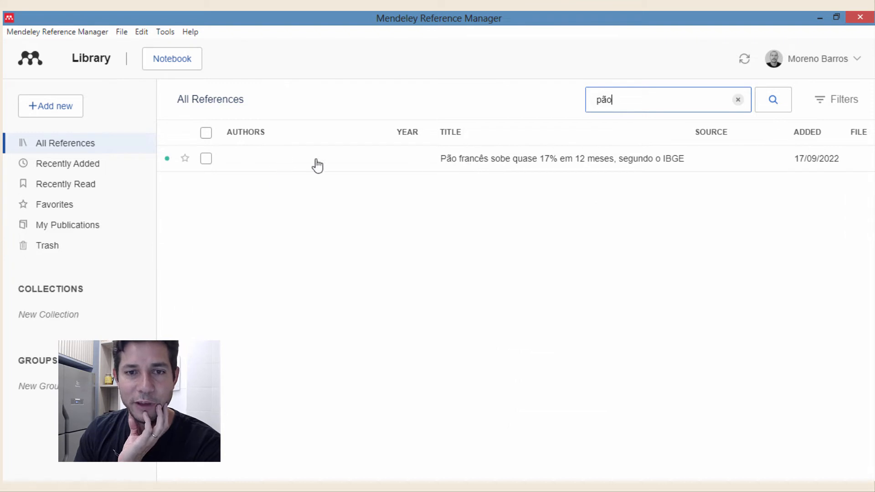
{"action": "left_click", "coordinate": [556, 164]}
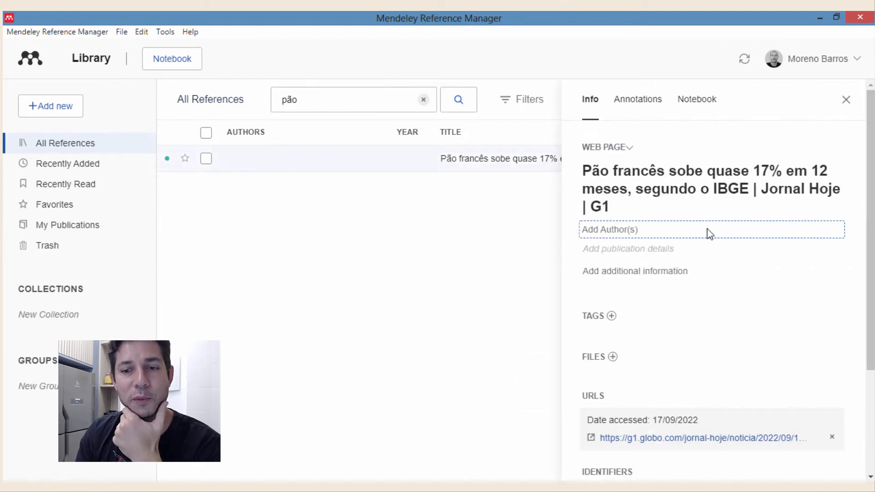
{"action": "scroll", "coordinate": [704, 314], "scroll_direction": "down", "scroll_amount": 3}
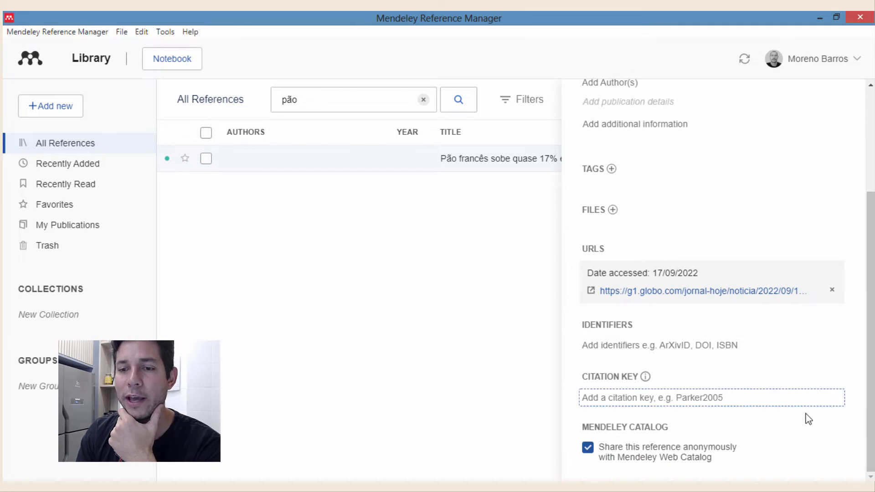
- Open the reference's g1 URL in Brave to confirm the article is credited to Jornal Hoje
{"action": "scroll", "coordinate": [690, 222], "scroll_direction": "up", "scroll_amount": 3}
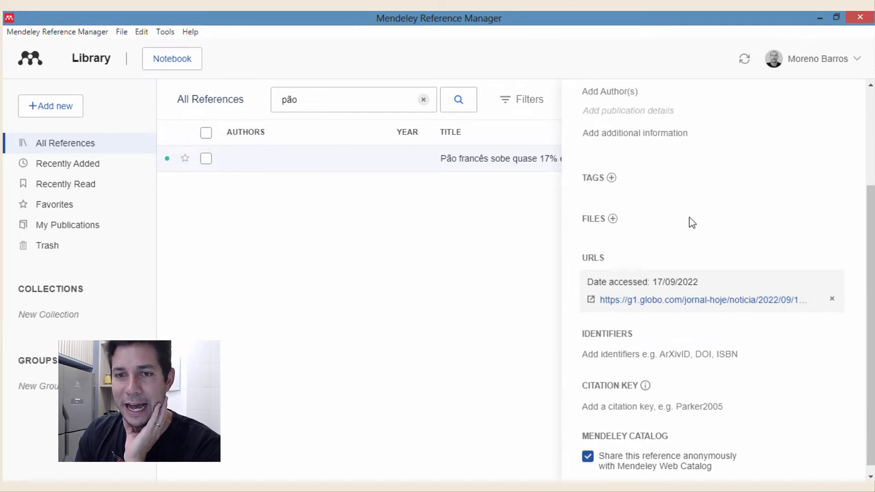
{"action": "scroll", "coordinate": [688, 229], "scroll_direction": "down", "scroll_amount": 3}
{"action": "left_click", "coordinate": [675, 296]}
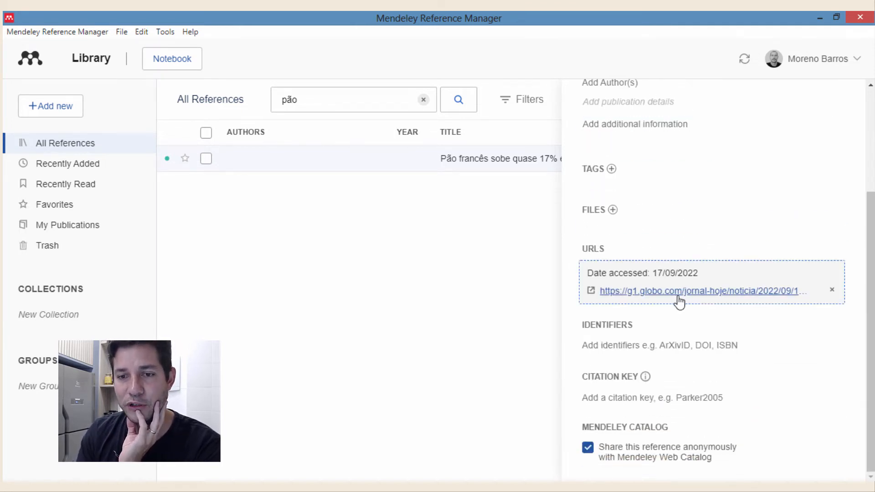
{"action": "left_click", "coordinate": [696, 294]}
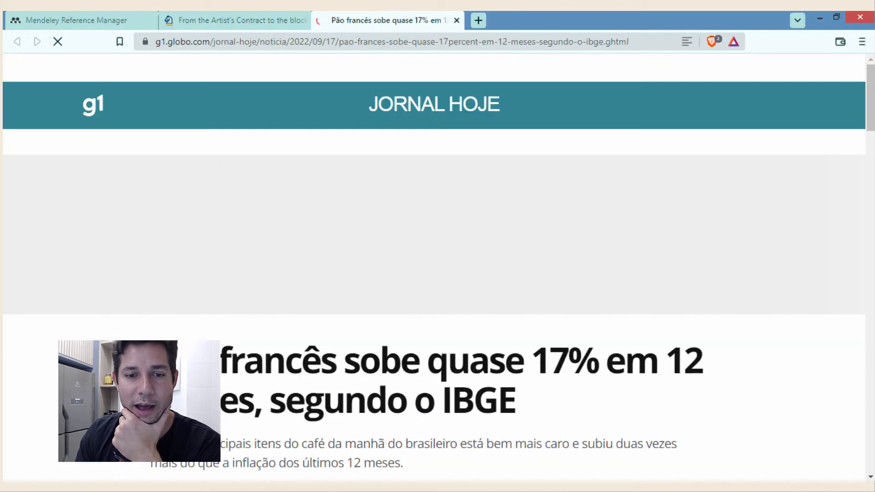
{"action": "scroll", "coordinate": [410, 252], "scroll_direction": "down", "scroll_amount": 2}
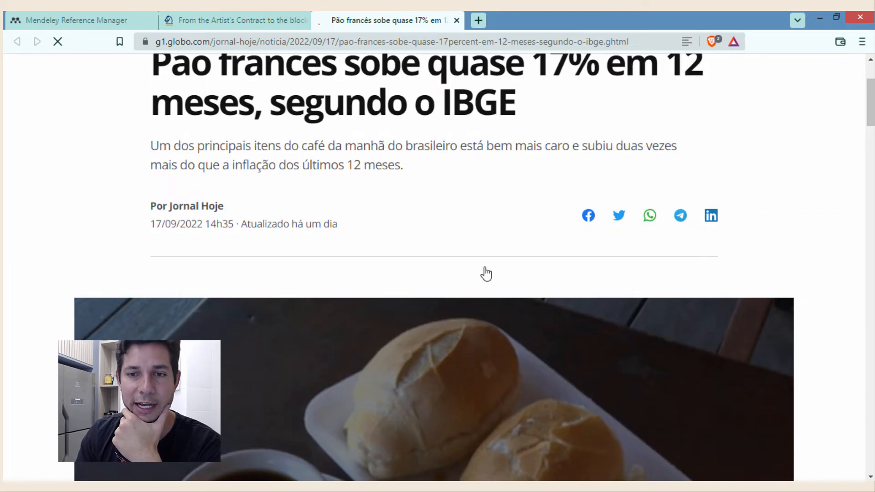
{"action": "scroll", "coordinate": [486, 273], "scroll_direction": "up", "scroll_amount": 3}
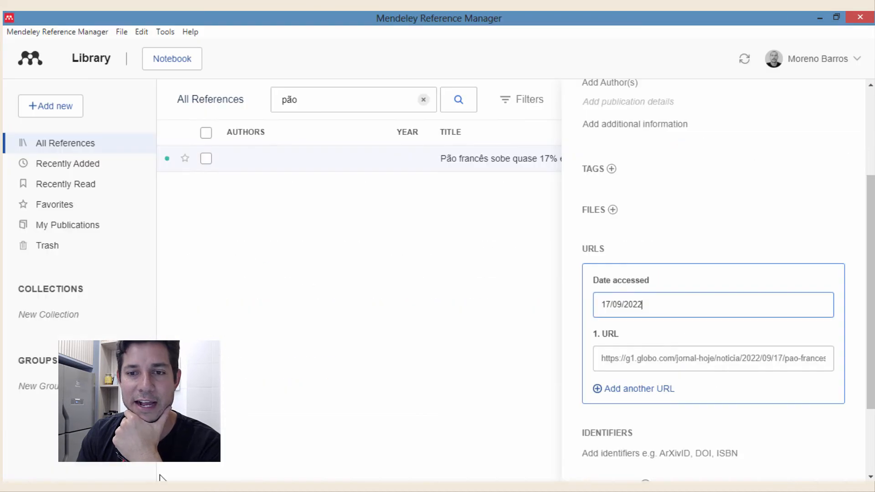
{"action": "left_click", "coordinate": [696, 272]}
{"action": "scroll", "coordinate": [698, 274], "scroll_direction": "up", "scroll_amount": 4}
- Remove the trailing ' | Jornal Hoje | G1' from the Pão francês title
{"action": "left_click", "coordinate": [715, 188]}
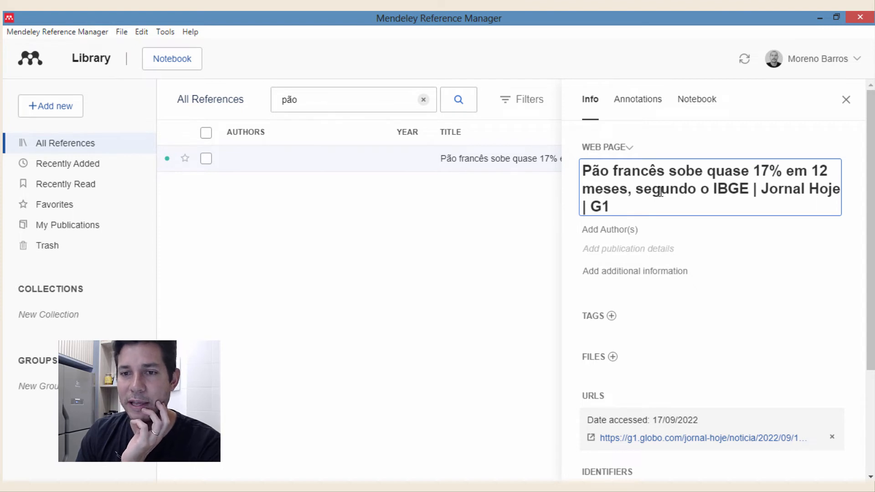
{"action": "left_click_drag", "start_coordinate": [752, 190], "coordinate": [776, 204]}
{"action": "key", "text": "ctrl+c"}
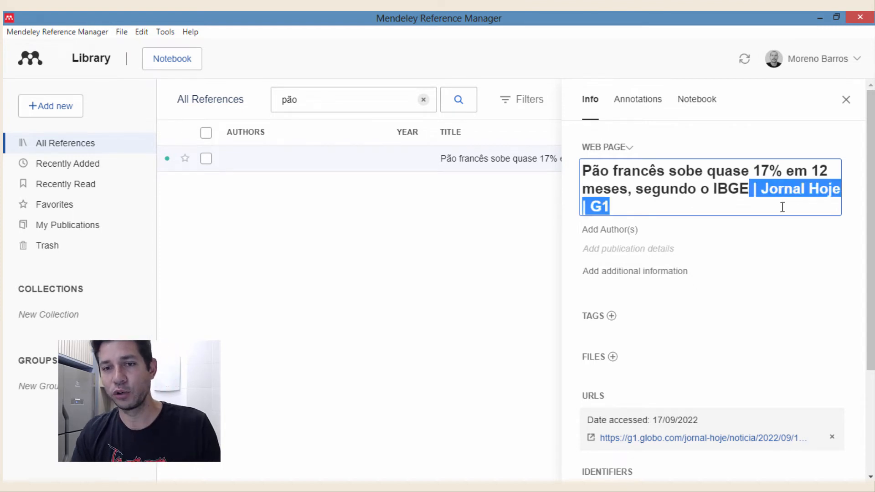
{"action": "key", "text": "BackSpace"}
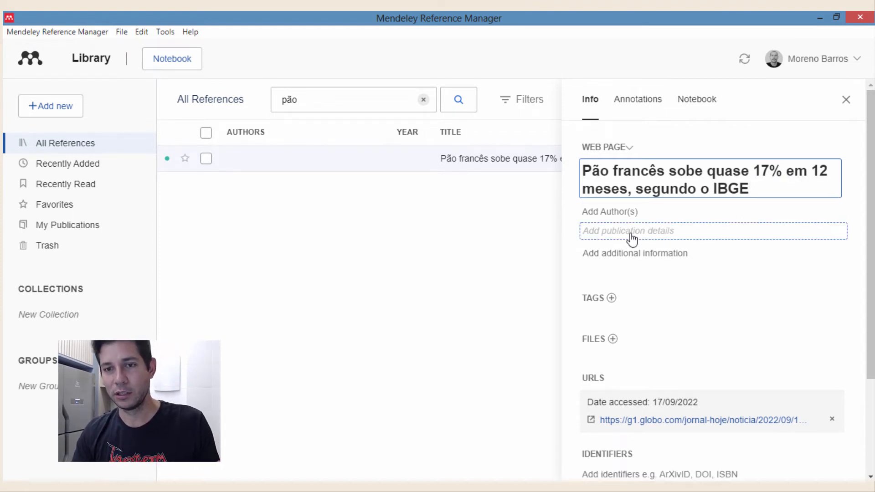
- Set the reference's publication to 'Jornal Hoje | G1', without the leading separator
{"action": "left_click", "coordinate": [650, 237]}
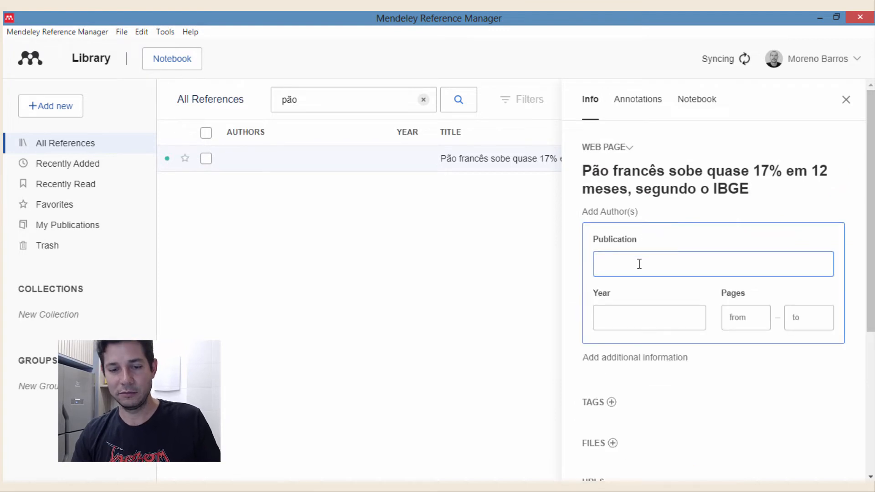
{"action": "key", "text": "ctrl+v"}
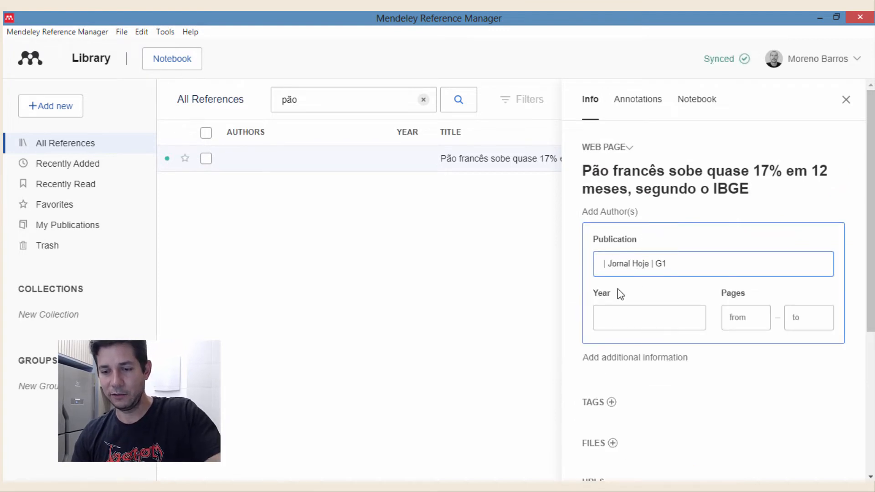
{"action": "key", "text": "BackSpace"}
{"action": "key", "text": "BackSpace"}
{"action": "key", "text": "BackSpace"}
{"action": "left_click", "coordinate": [683, 275]}
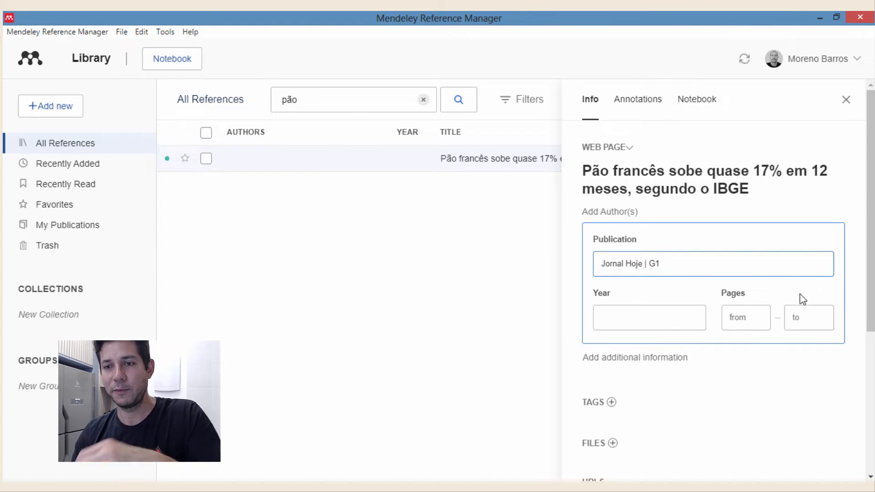
{"action": "left_click", "coordinate": [849, 264]}
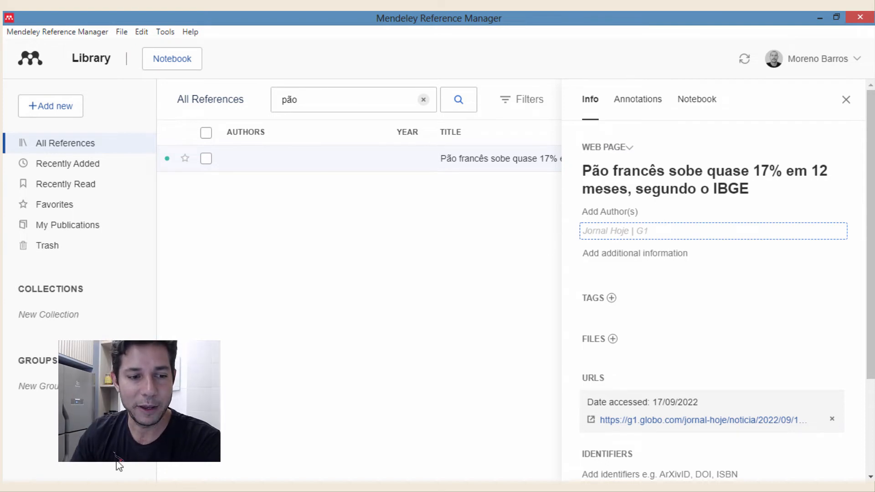
{"action": "left_click", "coordinate": [111, 488]}
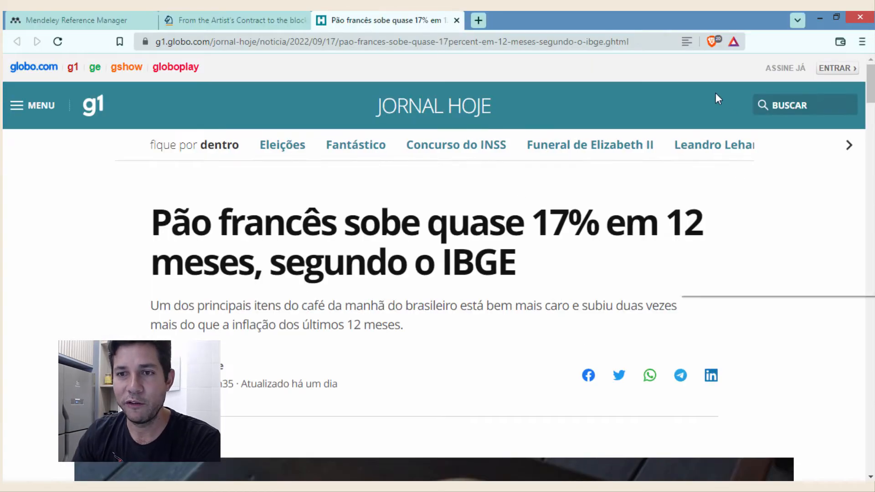
{"action": "right_click", "coordinate": [716, 93]}
{"action": "left_click", "coordinate": [717, 155]}
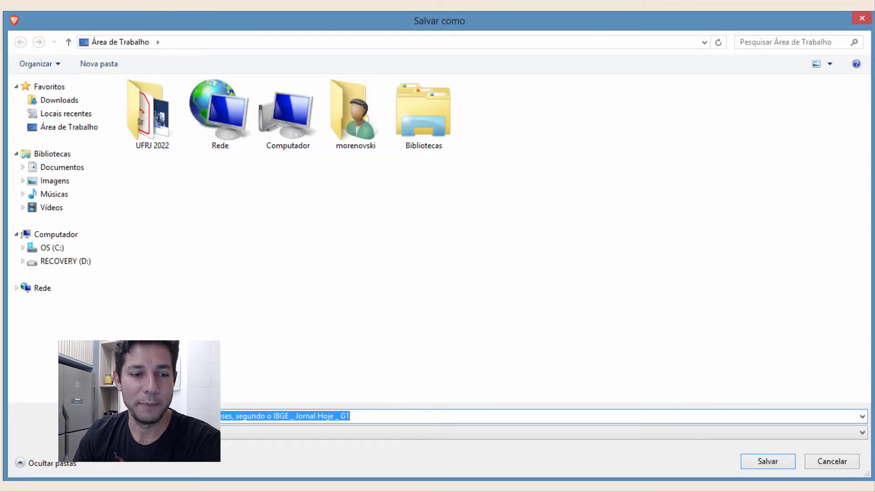
{"action": "left_click", "coordinate": [831, 461]}
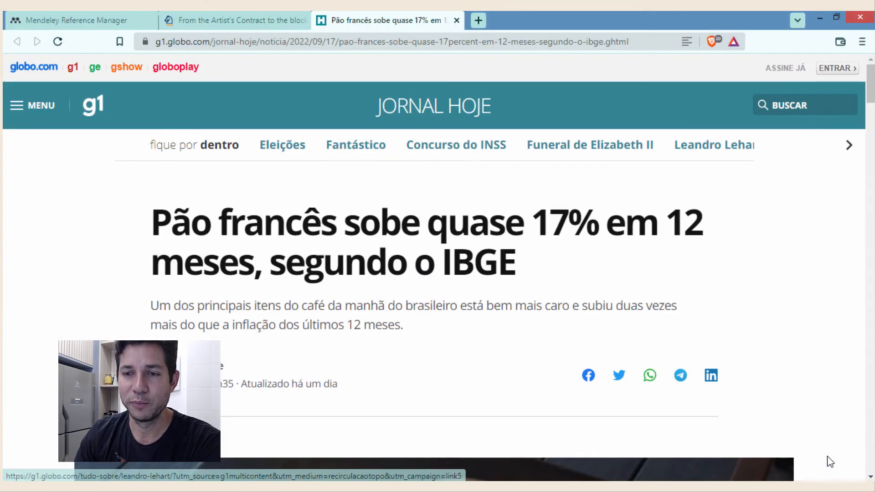
{"action": "scroll", "coordinate": [711, 269], "scroll_direction": "up", "scroll_amount": 2}
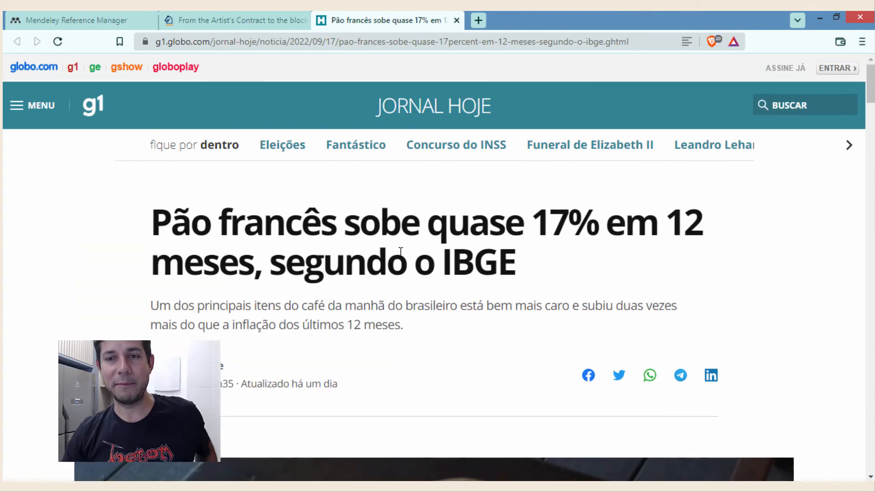
{"action": "scroll", "coordinate": [400, 252], "scroll_direction": "down", "scroll_amount": 15}
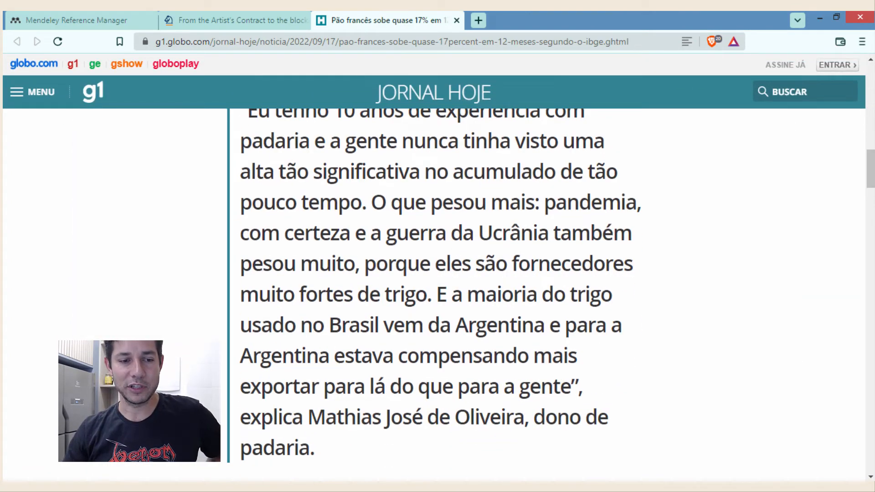
{"action": "key", "text": "alt+Tab"}
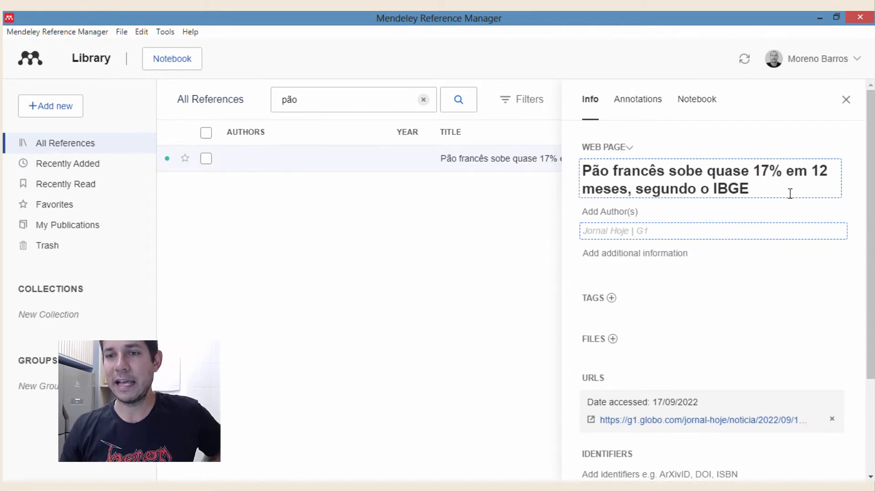
- Inspect the extra date, publication and author fields, leaving them unchanged
{"action": "scroll", "coordinate": [872, 263], "scroll_direction": "down", "scroll_amount": 3}
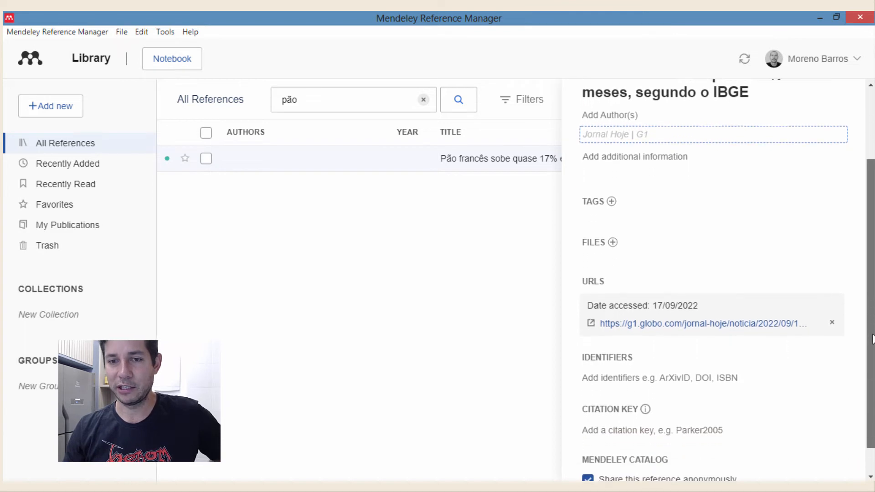
{"action": "scroll", "coordinate": [871, 263], "scroll_direction": "up", "scroll_amount": 2}
{"action": "scroll", "coordinate": [872, 263], "scroll_direction": "up", "scroll_amount": 1}
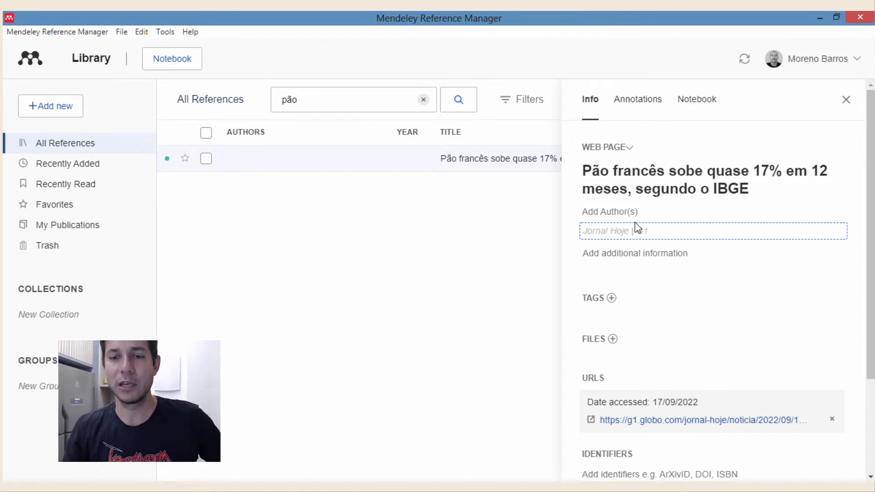
{"action": "left_click", "coordinate": [620, 254]}
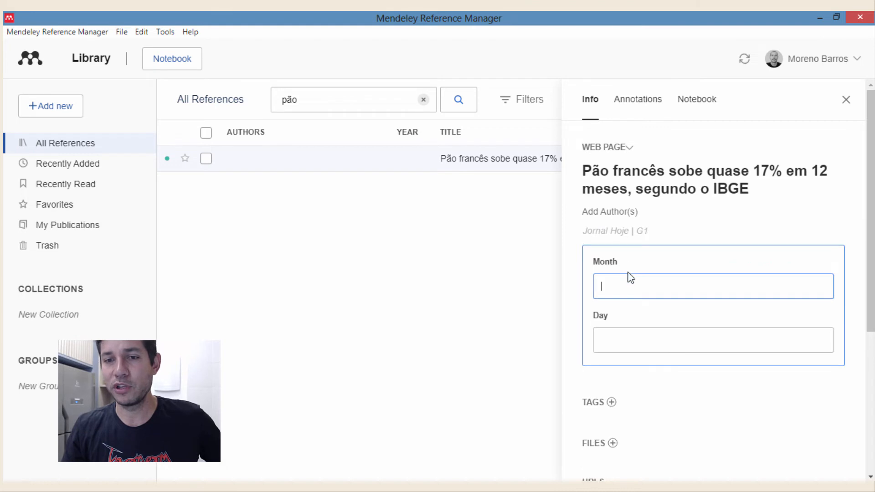
{"action": "left_click", "coordinate": [860, 278]}
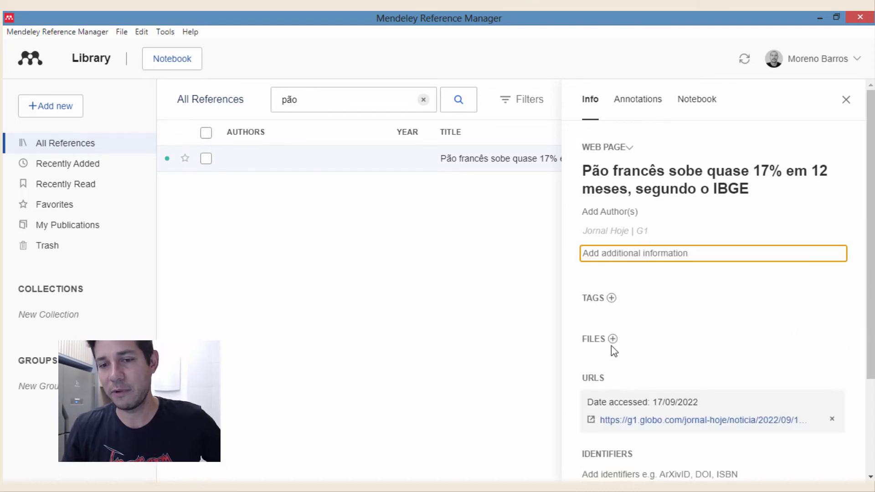
{"action": "left_click", "coordinate": [615, 231]}
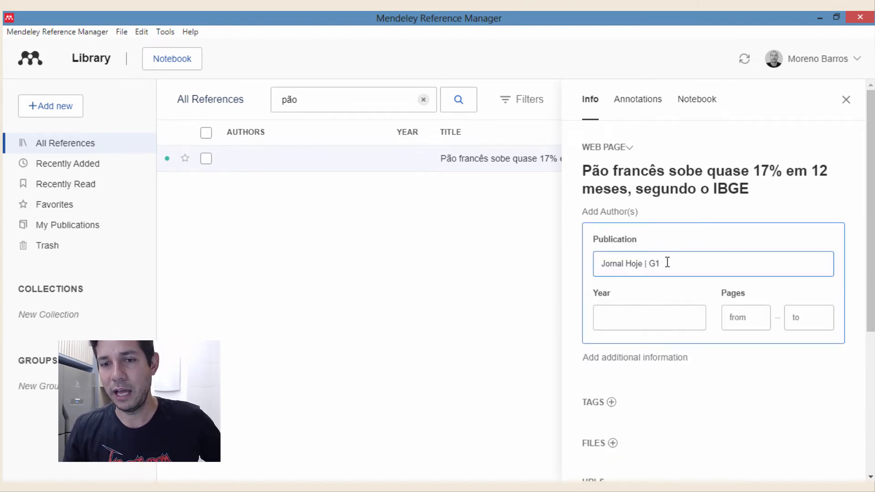
{"action": "left_click", "coordinate": [623, 210]}
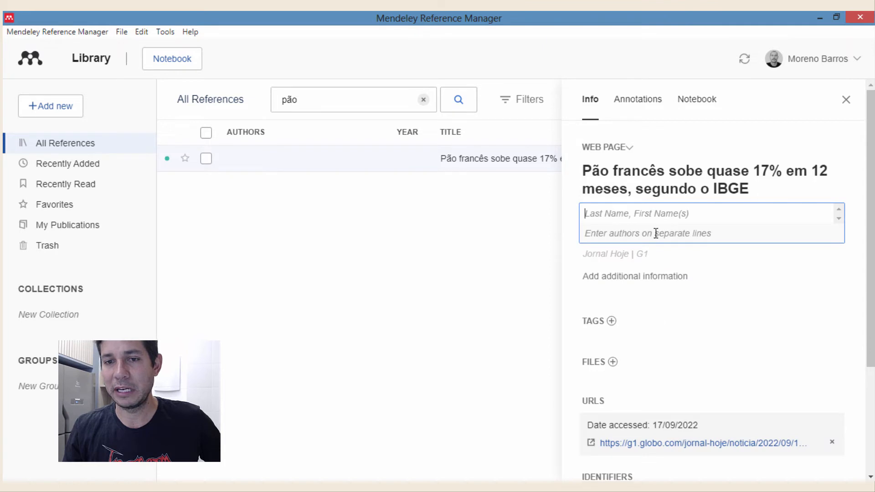
{"action": "left_click", "coordinate": [858, 254]}
{"action": "scroll", "coordinate": [814, 340], "scroll_direction": "down", "scroll_amount": 3}
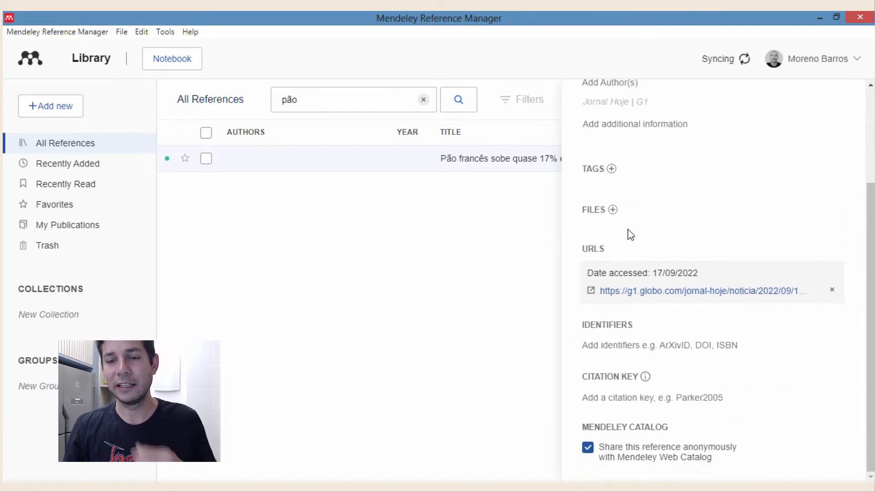
{"action": "scroll", "coordinate": [638, 274], "scroll_direction": "up", "scroll_amount": 3}
{"action": "scroll", "coordinate": [655, 329], "scroll_direction": "down", "scroll_amount": 1}
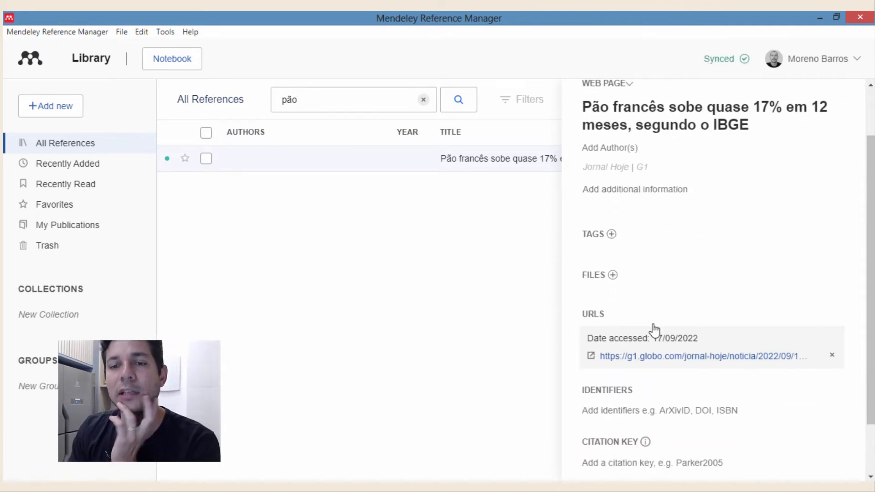
- Open and close the empty tag, citation key and identifiers fields without adding values
{"action": "left_click", "coordinate": [611, 234]}
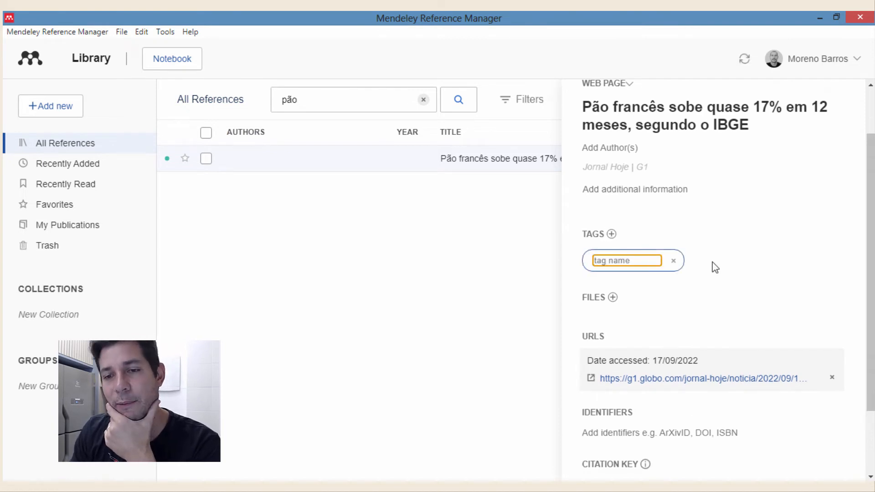
{"action": "left_click", "coordinate": [767, 265]}
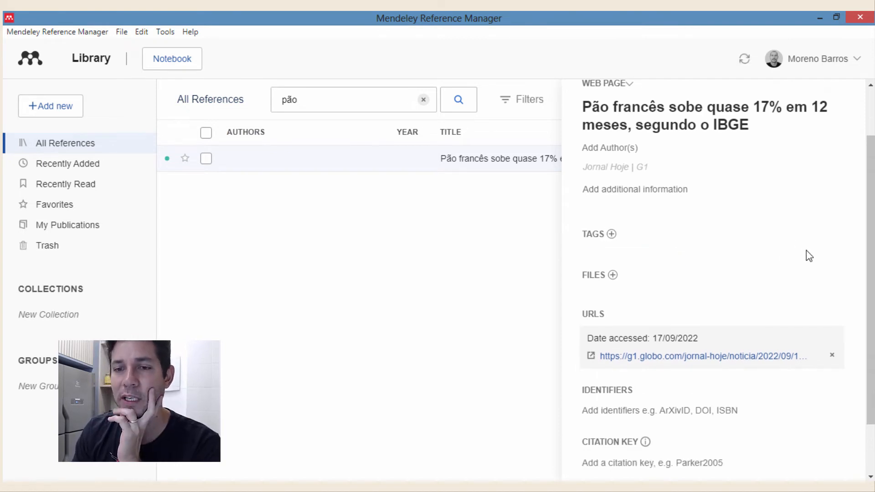
{"action": "scroll", "coordinate": [806, 250], "scroll_direction": "up", "scroll_amount": 1}
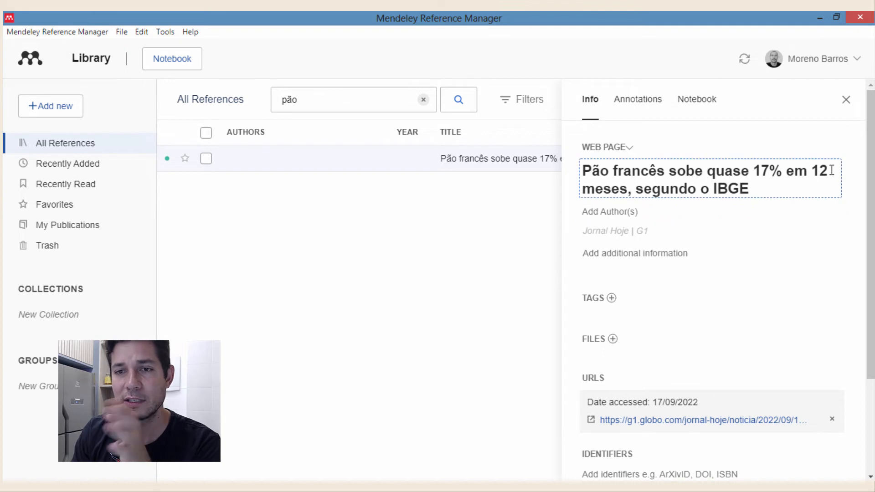
{"action": "scroll", "coordinate": [825, 337], "scroll_direction": "down", "scroll_amount": 1}
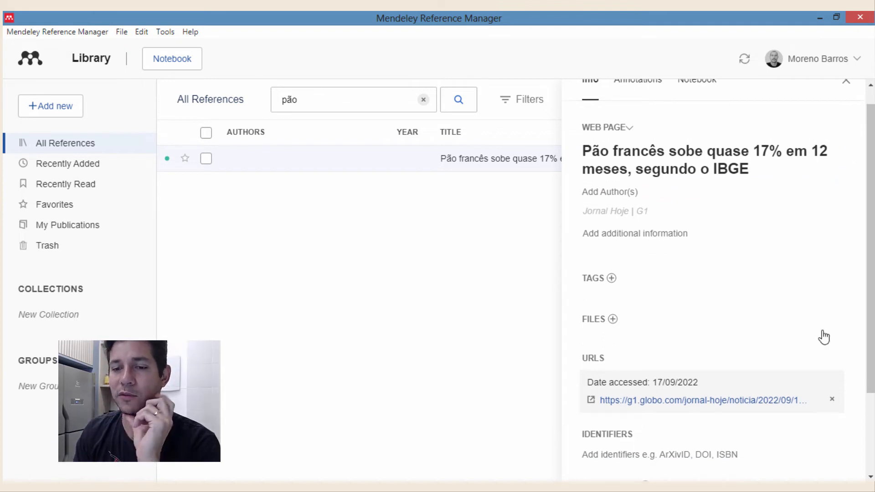
{"action": "scroll", "coordinate": [824, 338], "scroll_direction": "down", "scroll_amount": 3}
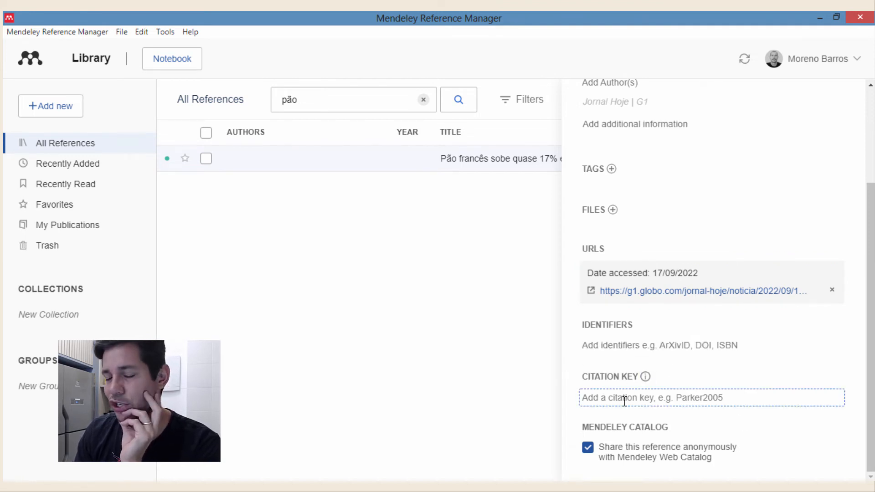
{"action": "left_click", "coordinate": [673, 397]}
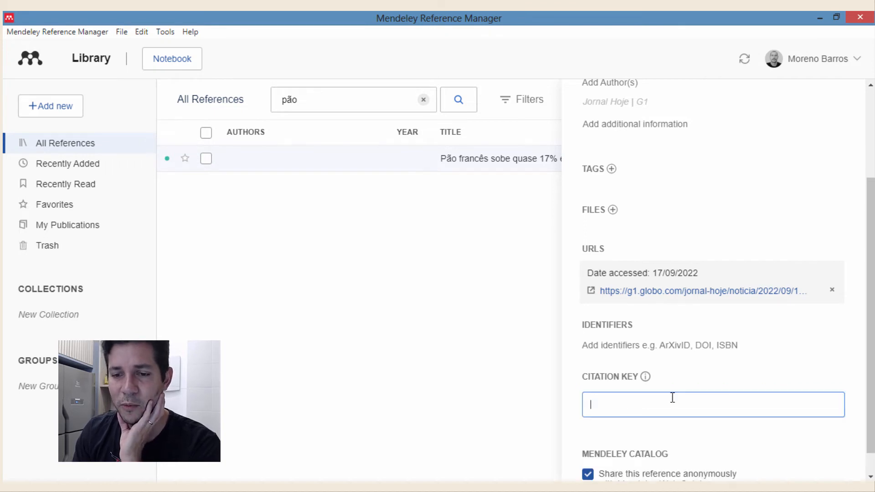
{"action": "left_click", "coordinate": [832, 378]}
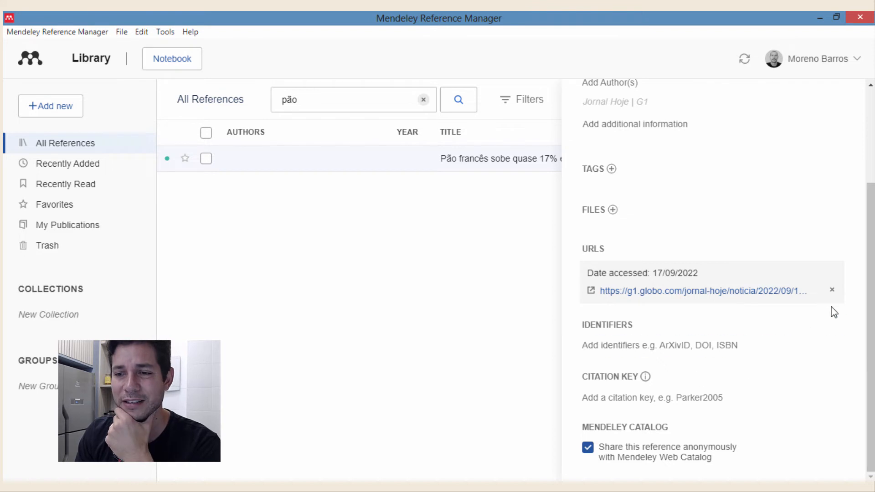
{"action": "left_click_drag", "start_coordinate": [872, 234], "coordinate": [869, 294]}
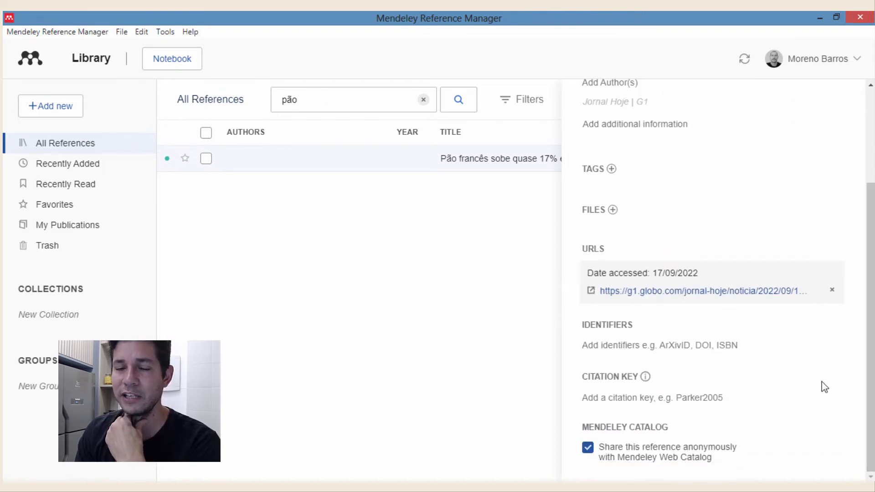
{"action": "left_click", "coordinate": [733, 346]}
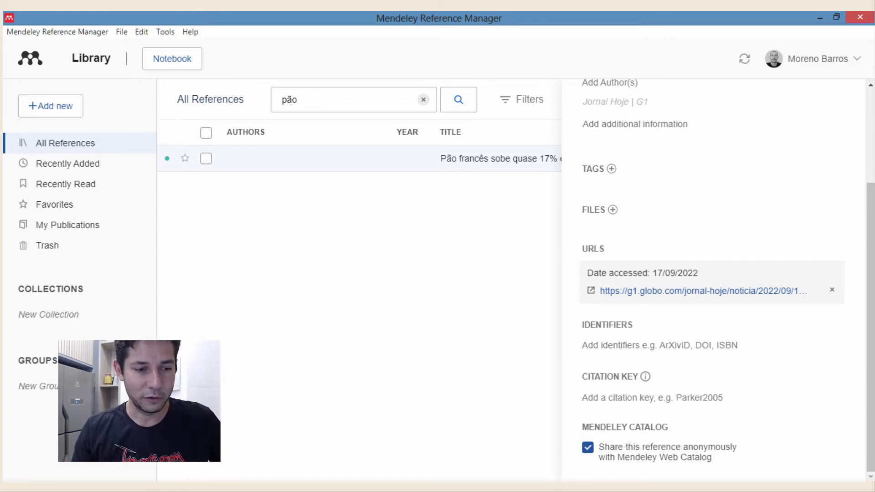
{"action": "key", "text": "alt+Tab"}
{"action": "left_click", "coordinate": [89, 20]}
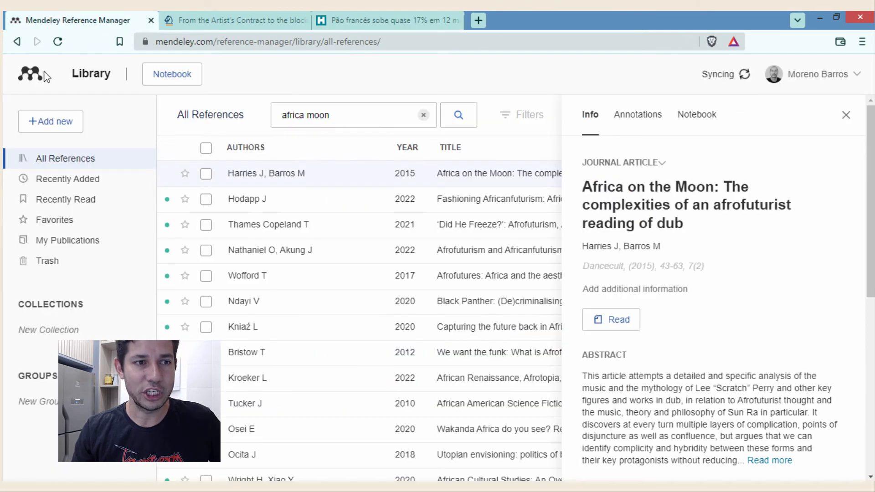
{"action": "left_click_drag", "start_coordinate": [217, 41], "coordinate": [525, 44]}
{"action": "key", "text": "BackSpace"}
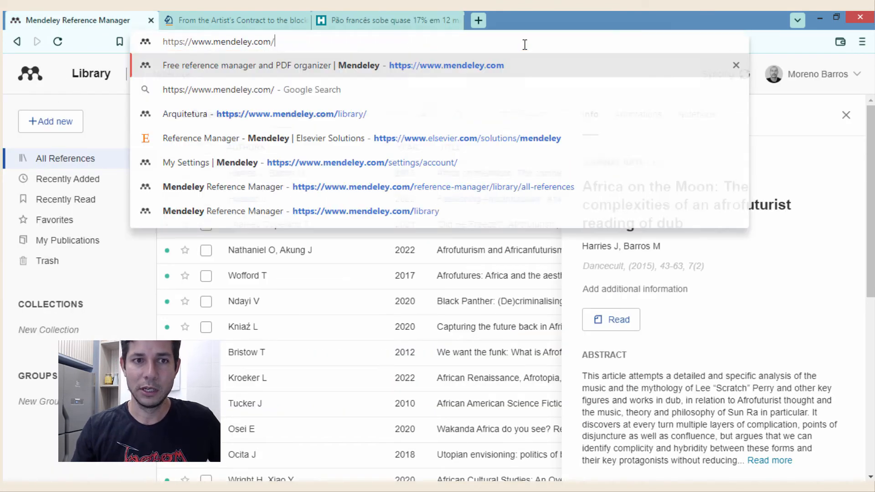
{"action": "key", "text": "Return"}
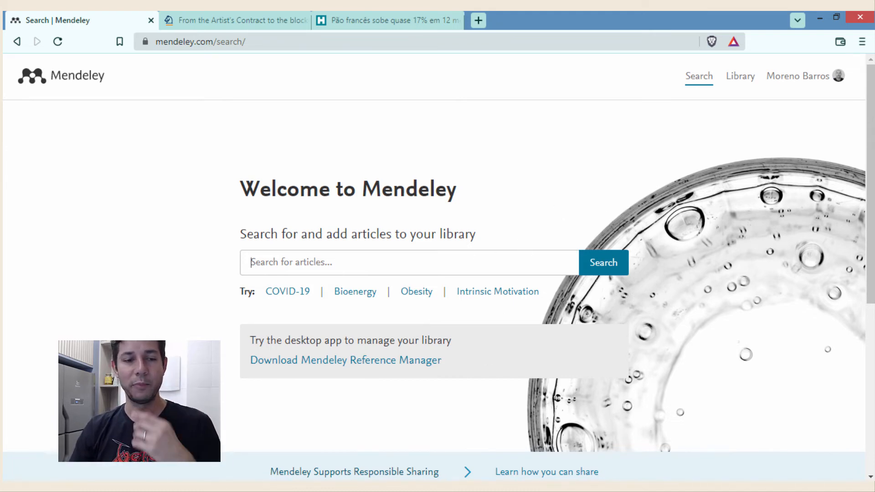
{"action": "key", "text": "alt+Tab"}
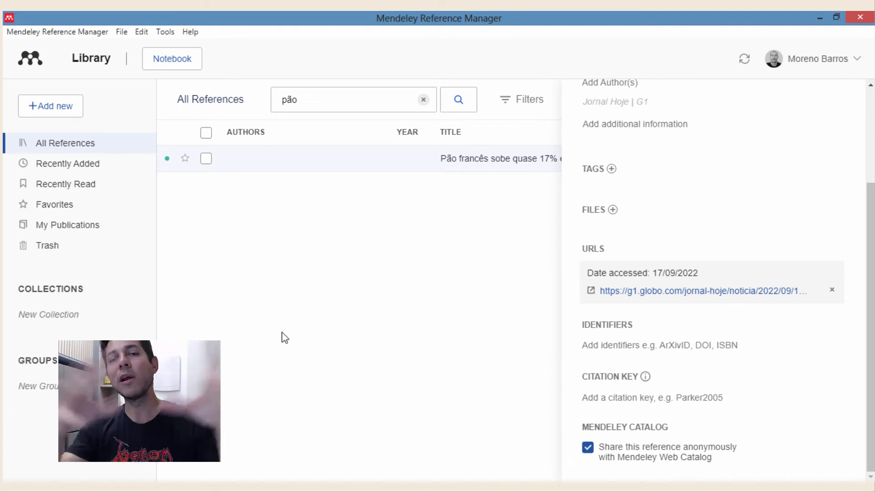
- Close the Pão francês details and clear the 'pão' search to list every reference
{"action": "scroll", "coordinate": [596, 354], "scroll_direction": "up", "scroll_amount": 3}
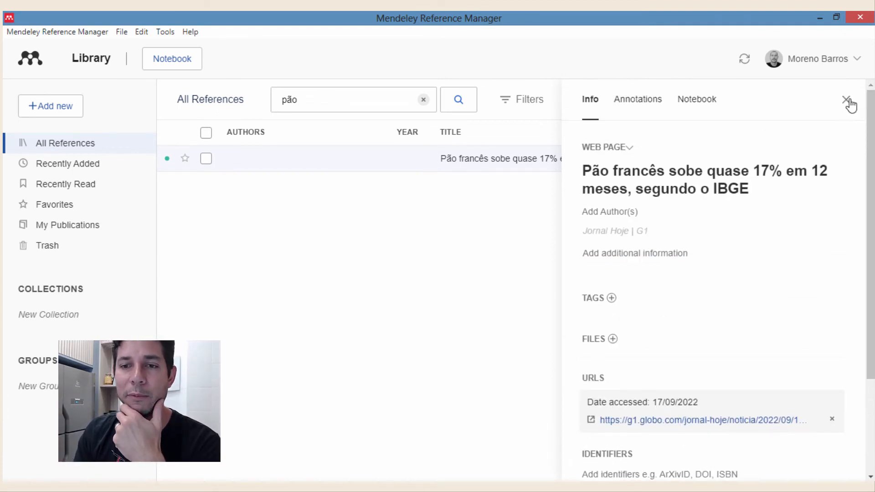
{"action": "scroll", "coordinate": [770, 432], "scroll_direction": "down", "scroll_amount": 3}
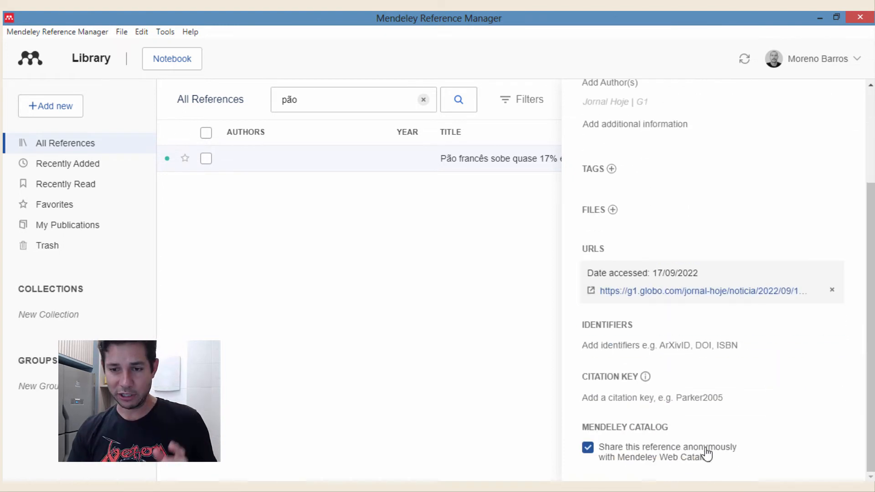
{"action": "scroll", "coordinate": [813, 182], "scroll_direction": "up", "scroll_amount": 3}
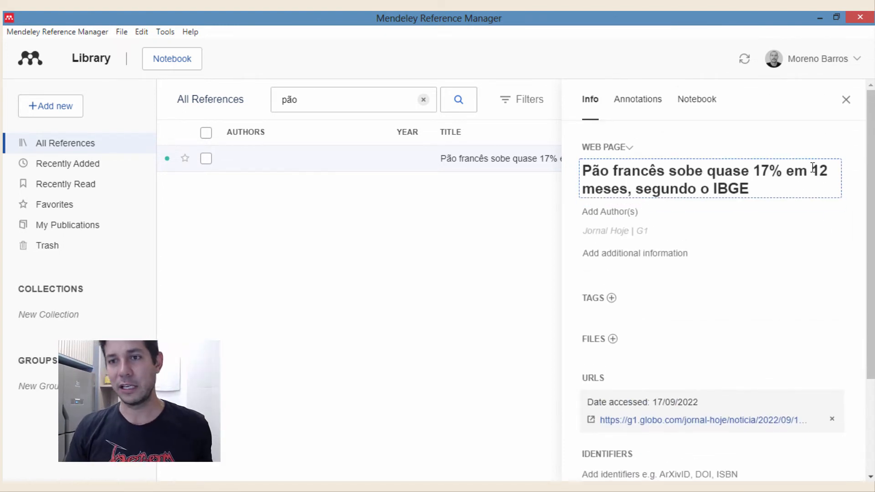
{"action": "left_click", "coordinate": [847, 100]}
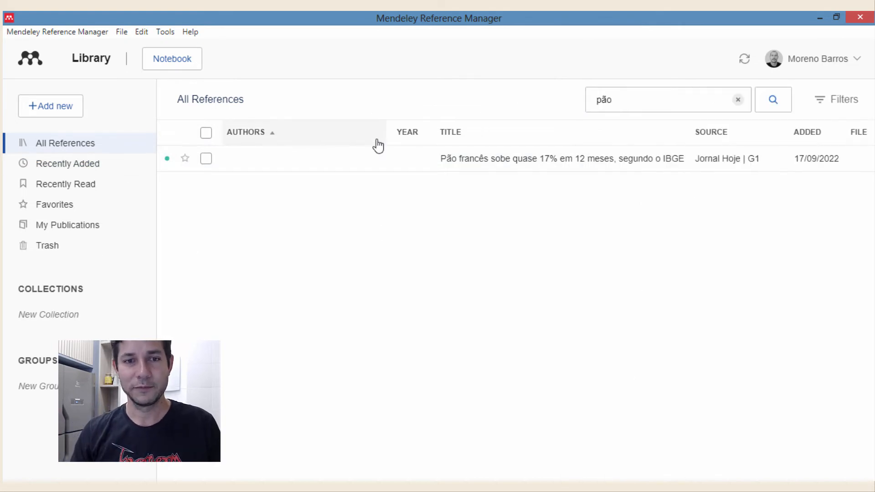
{"action": "left_click", "coordinate": [738, 99]}
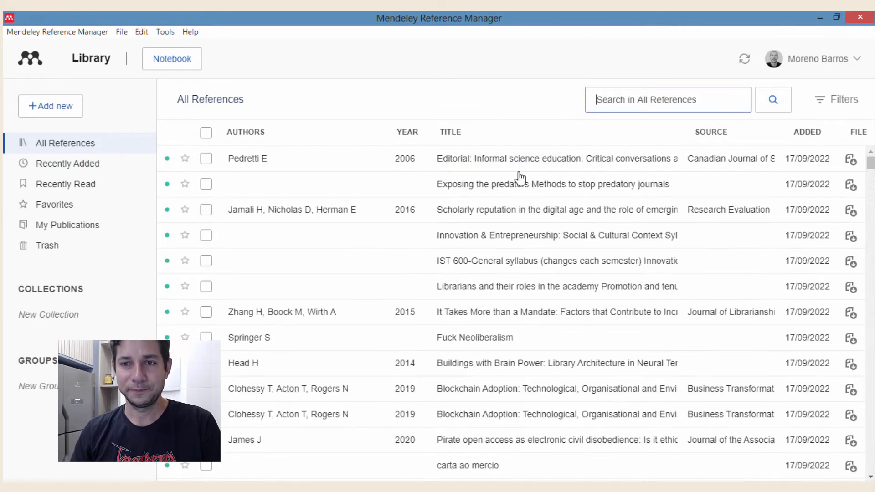
{"action": "scroll", "coordinate": [433, 234], "scroll_direction": "down", "scroll_amount": 4}
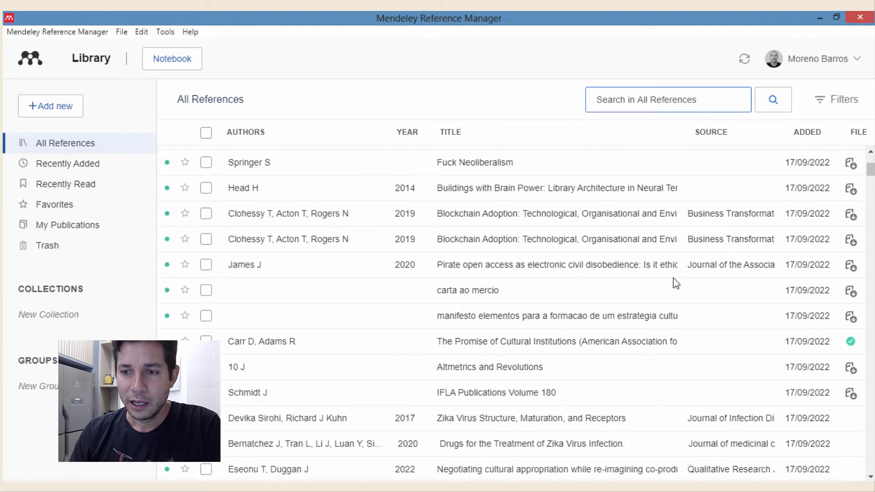
{"action": "scroll", "coordinate": [674, 279], "scroll_direction": "down", "scroll_amount": 5}
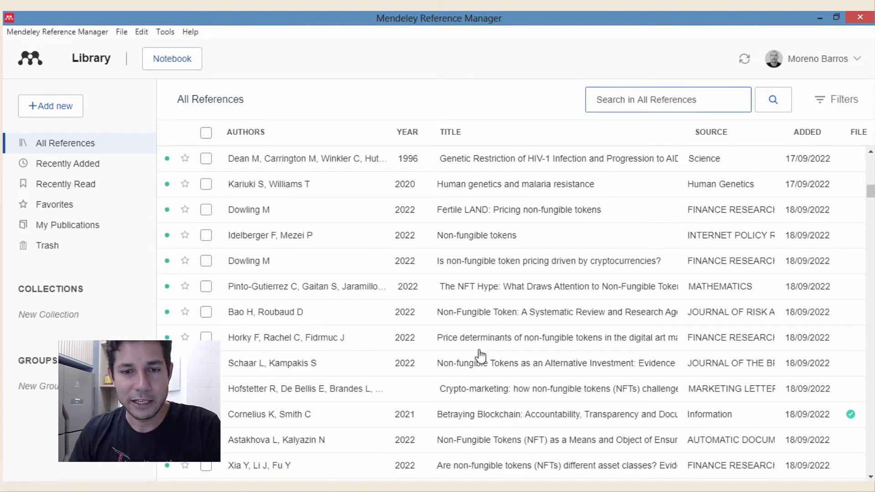
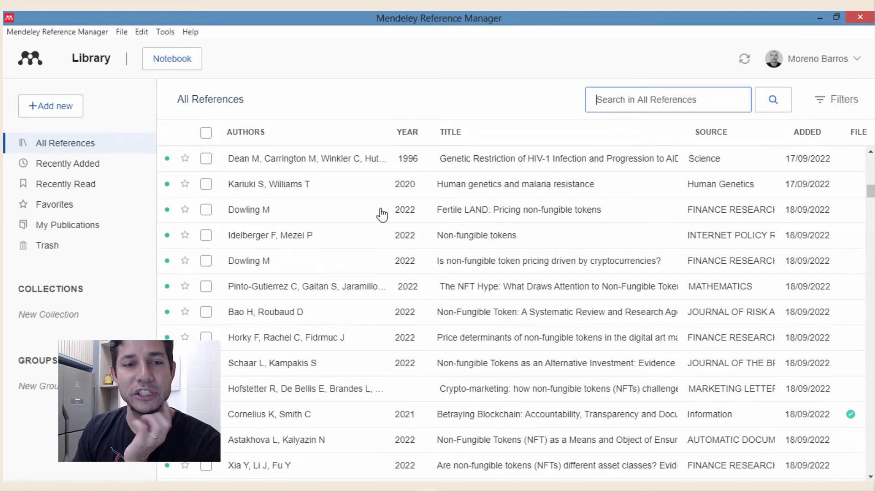
- Scroll down the library list until the Afrofuturism references and the Burocco L entry are visible
{"action": "scroll", "coordinate": [450, 242], "scroll_direction": "down", "scroll_amount": 10}
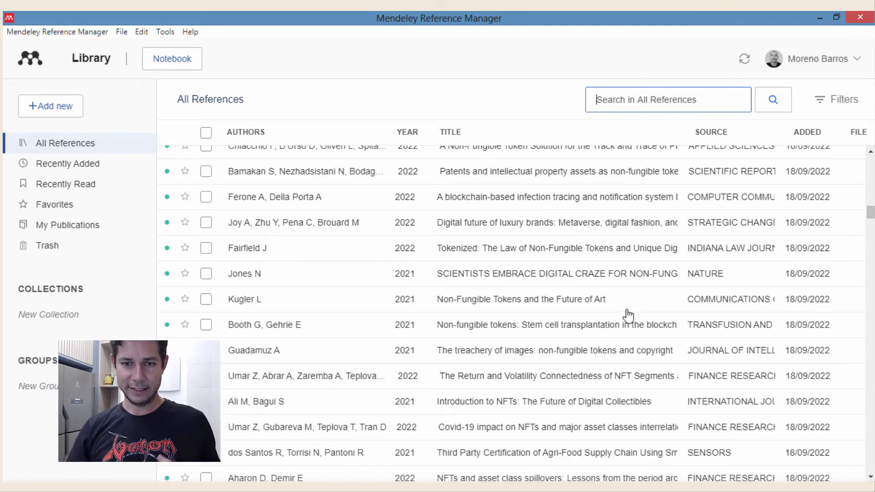
{"action": "scroll", "coordinate": [501, 315], "scroll_direction": "down", "scroll_amount": 7}
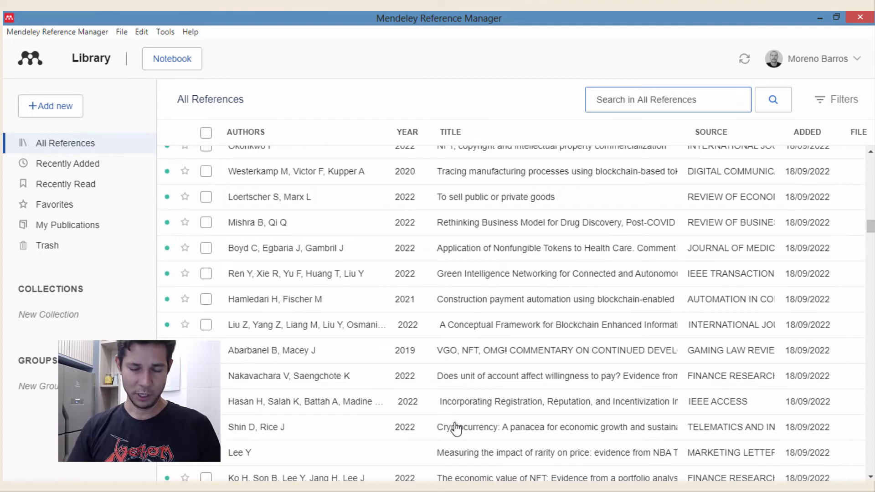
{"action": "scroll", "coordinate": [484, 323], "scroll_direction": "down", "scroll_amount": 5}
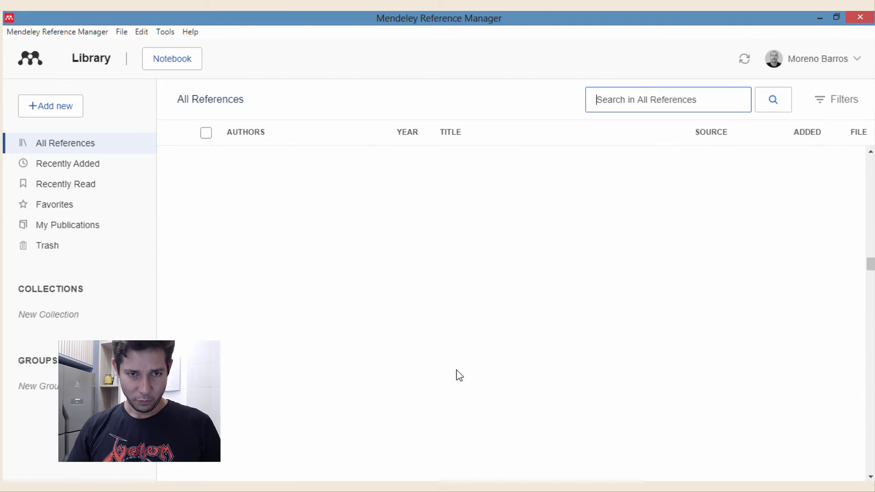
{"action": "scroll", "coordinate": [483, 322], "scroll_direction": "down", "scroll_amount": 5}
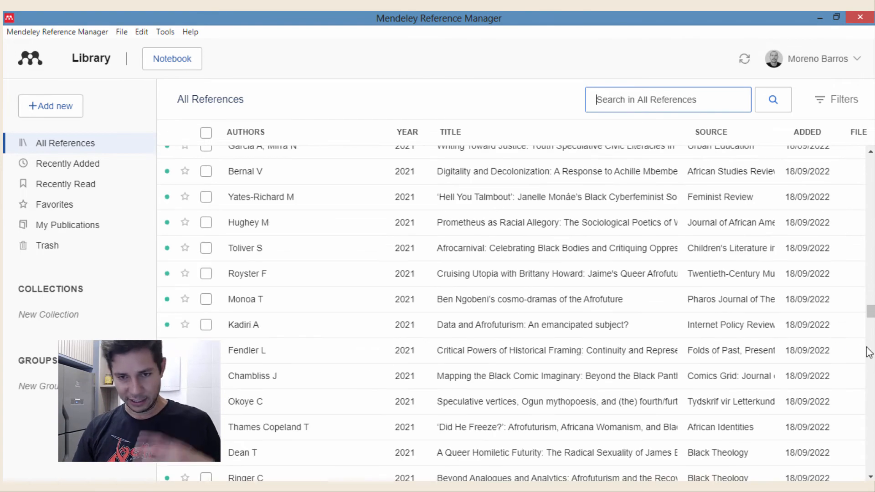
{"action": "left_click_drag", "start_coordinate": [870, 313], "coordinate": [871, 465]}
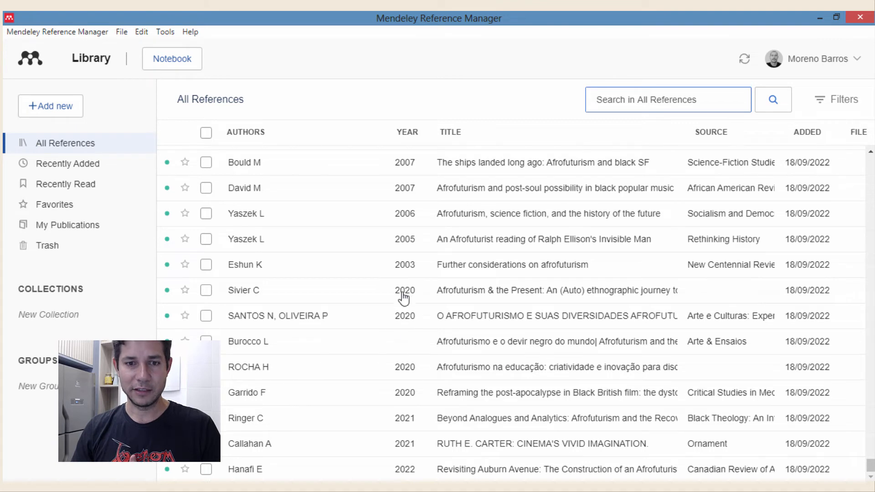
- Open the Burocco L reference's details and select its full bilingual title text
{"action": "left_click", "coordinate": [436, 345]}
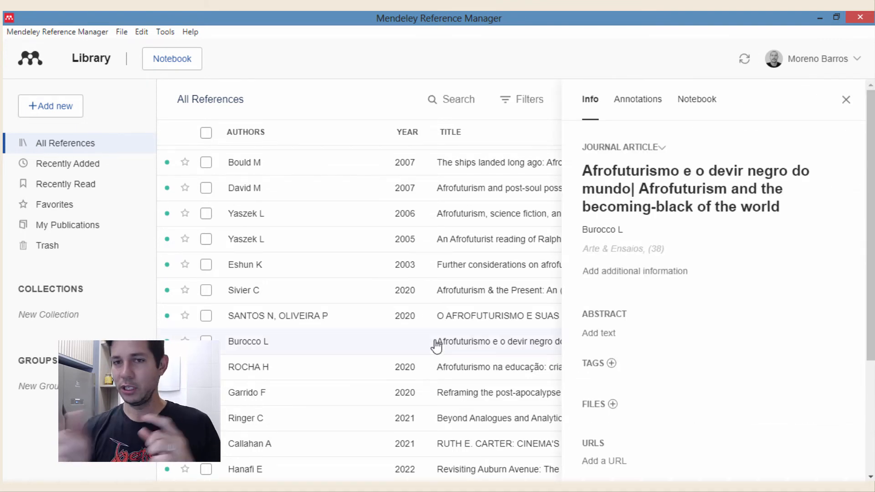
{"action": "scroll", "coordinate": [817, 225], "scroll_direction": "down", "scroll_amount": 4}
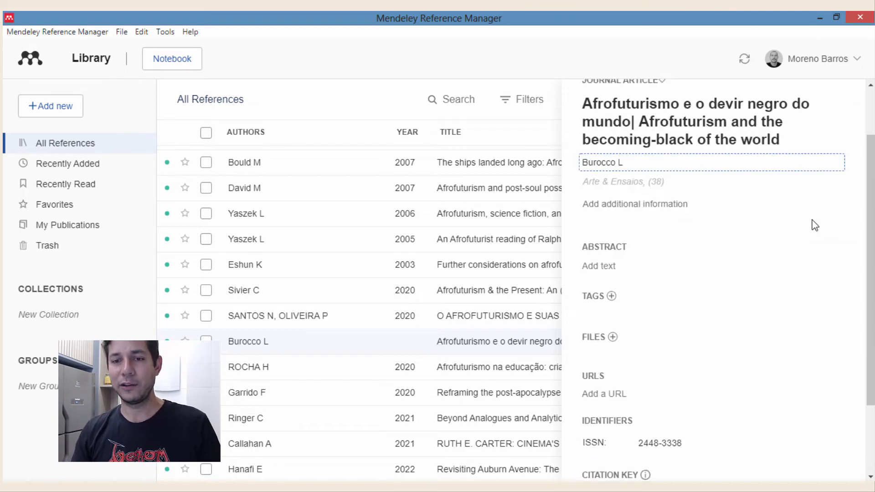
{"action": "scroll", "coordinate": [695, 333], "scroll_direction": "up", "scroll_amount": 2}
{"action": "scroll", "coordinate": [695, 333], "scroll_direction": "up", "scroll_amount": 2}
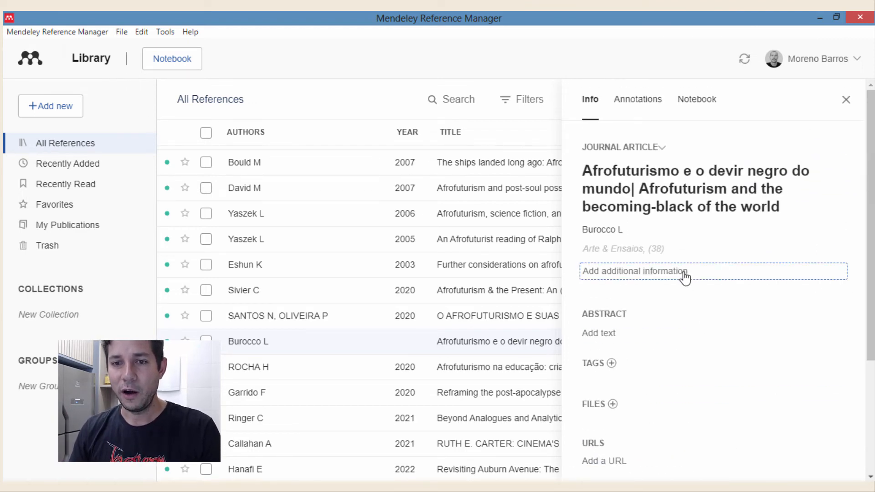
{"action": "scroll", "coordinate": [684, 278], "scroll_direction": "down", "scroll_amount": 4}
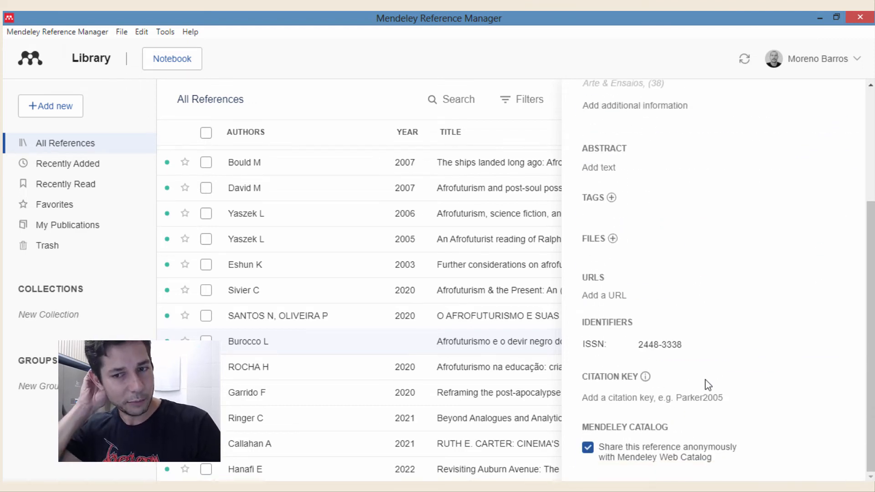
{"action": "scroll", "coordinate": [737, 368], "scroll_direction": "up", "scroll_amount": 4}
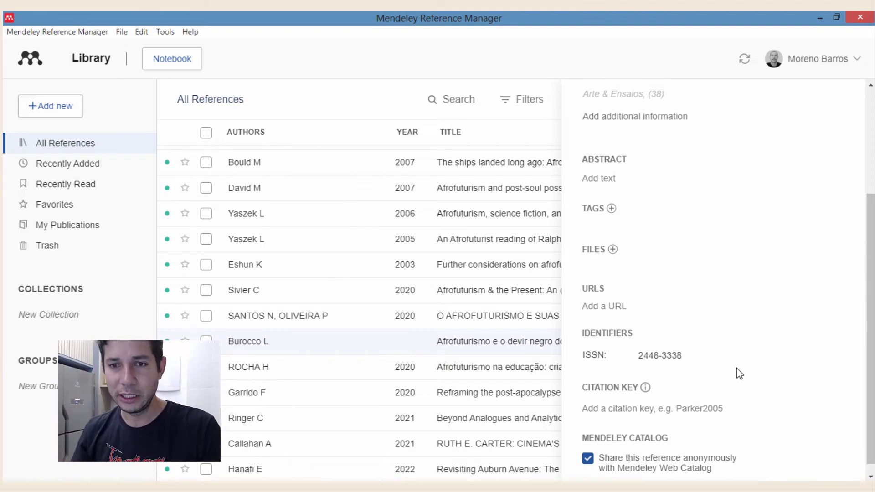
{"action": "scroll", "coordinate": [726, 336], "scroll_direction": "down", "scroll_amount": 1}
{"action": "scroll", "coordinate": [726, 336], "scroll_direction": "down", "scroll_amount": 3}
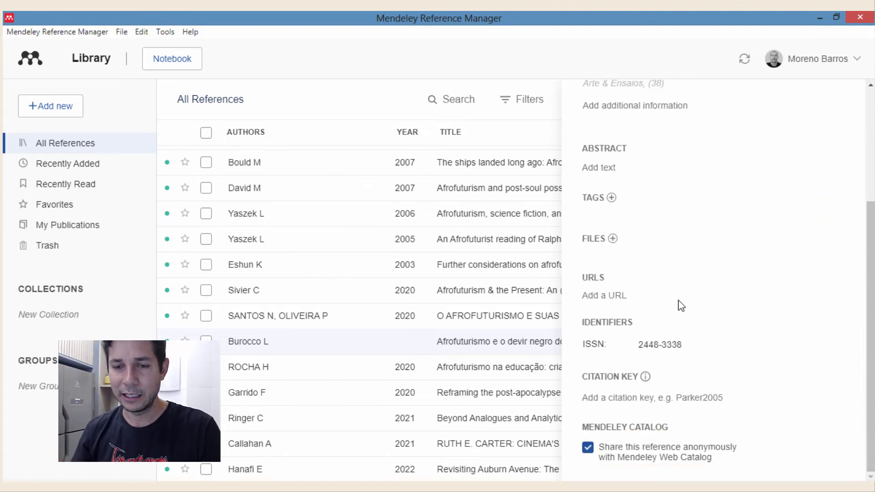
{"action": "scroll", "coordinate": [733, 332], "scroll_direction": "up", "scroll_amount": 3}
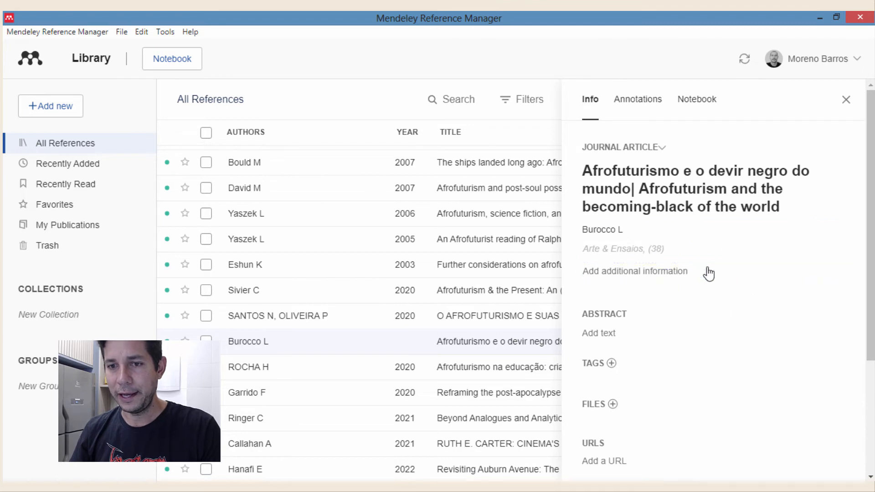
{"action": "scroll", "coordinate": [649, 326], "scroll_direction": "down", "scroll_amount": 3}
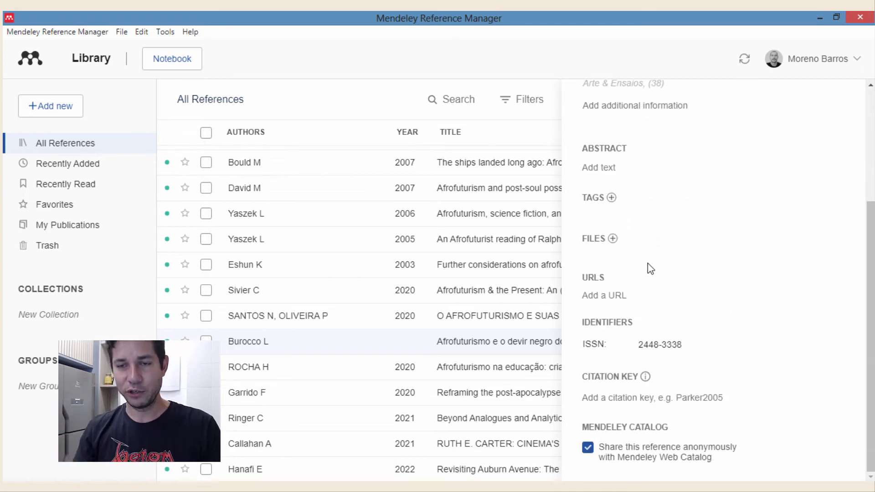
{"action": "scroll", "coordinate": [649, 268], "scroll_direction": "up", "scroll_amount": 3}
{"action": "left_click", "coordinate": [641, 191]}
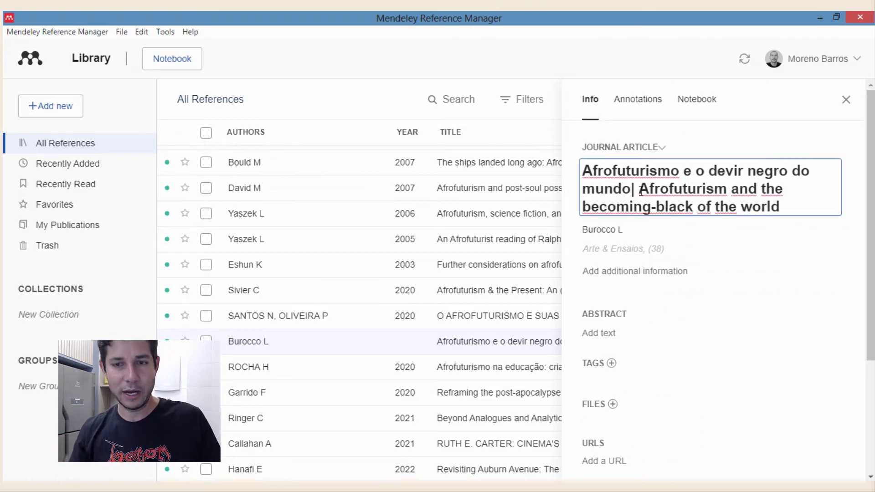
{"action": "triple_click", "coordinate": [641, 190]}
{"action": "key", "text": "ctrl+c"}
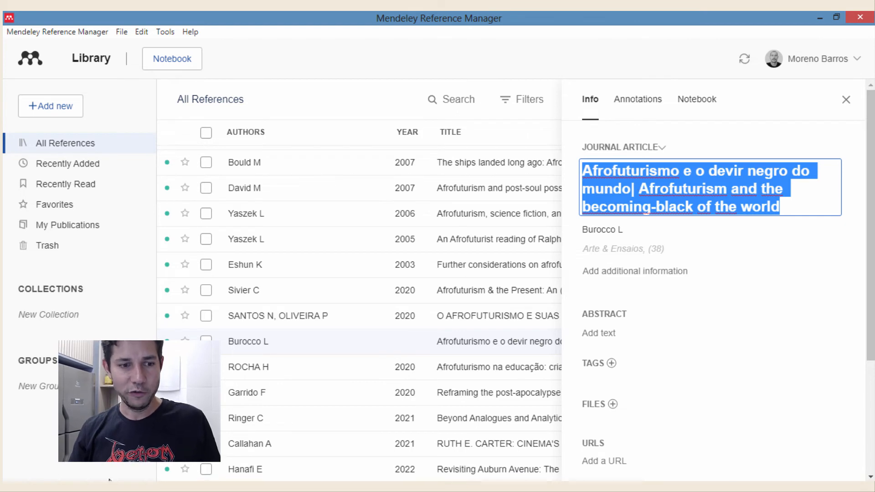
- Search Google Scholar for the pasted full bilingual title of the Burocco article
{"action": "key", "text": "alt+Tab"}
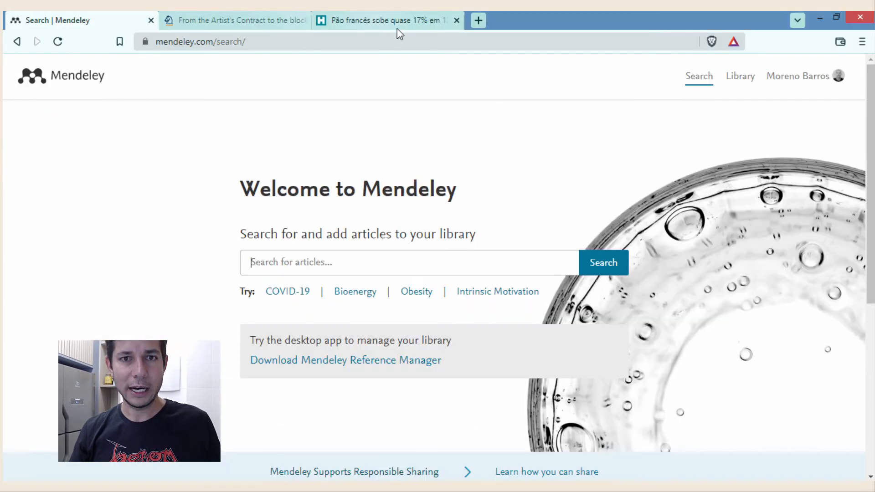
{"action": "left_click", "coordinate": [431, 19]}
{"action": "left_click", "coordinate": [435, 40]}
{"action": "type", "text": "scho"}
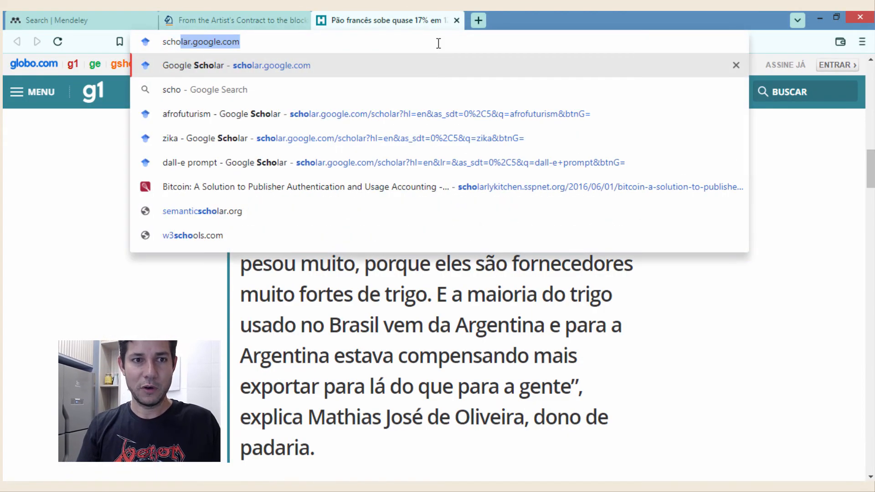
{"action": "key", "text": "Return"}
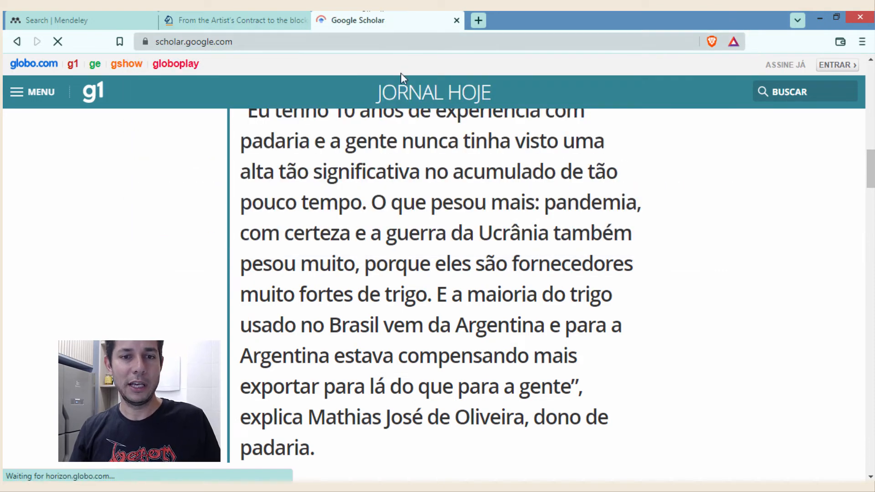
{"action": "key", "text": "ctrl+v"}
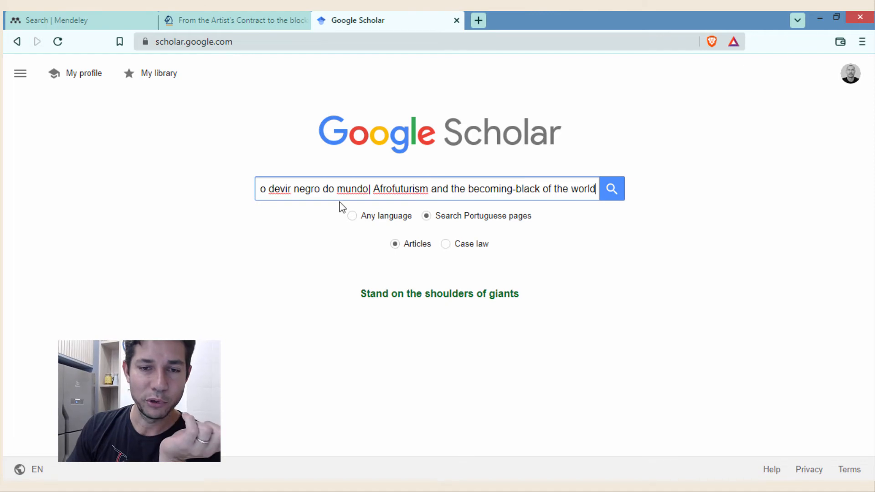
{"action": "left_click", "coordinate": [611, 195]}
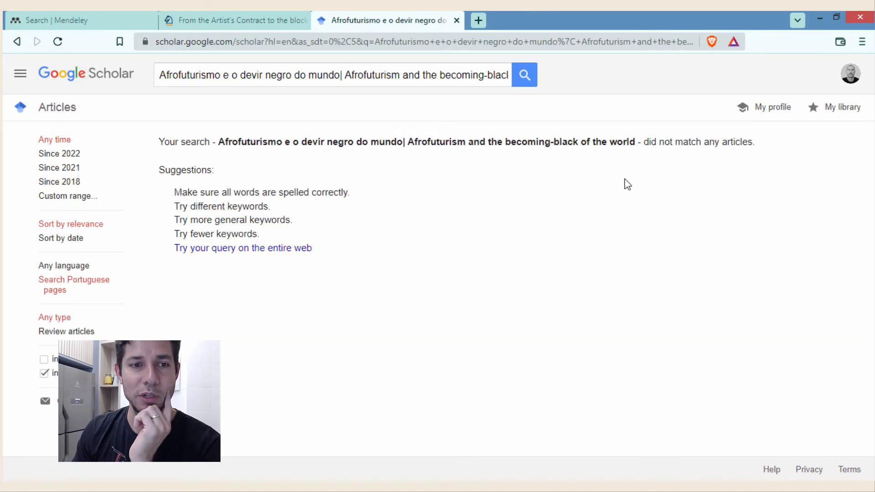
- Re-run the Scholar search with only 'Afrofuturismo e o devir negro do mundo' and select the query
{"action": "left_click_drag", "start_coordinate": [342, 75], "coordinate": [596, 83]}
{"action": "key", "text": "BackSpace"}
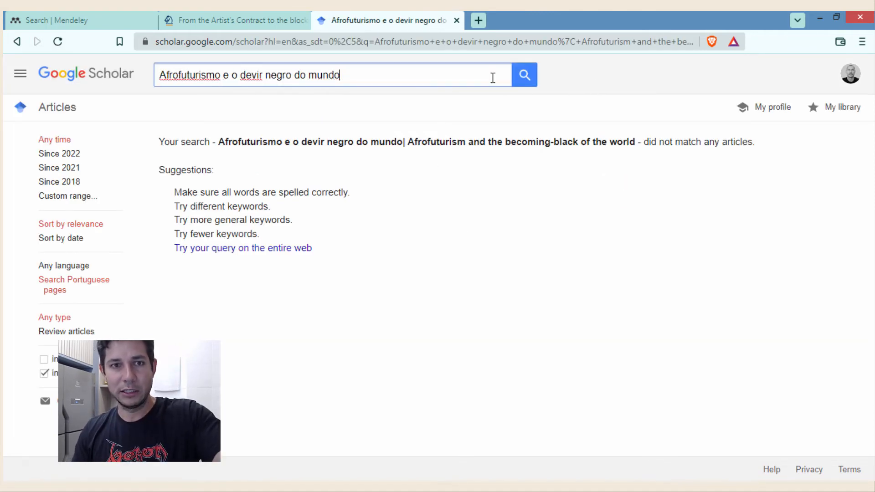
{"action": "left_click", "coordinate": [523, 82]}
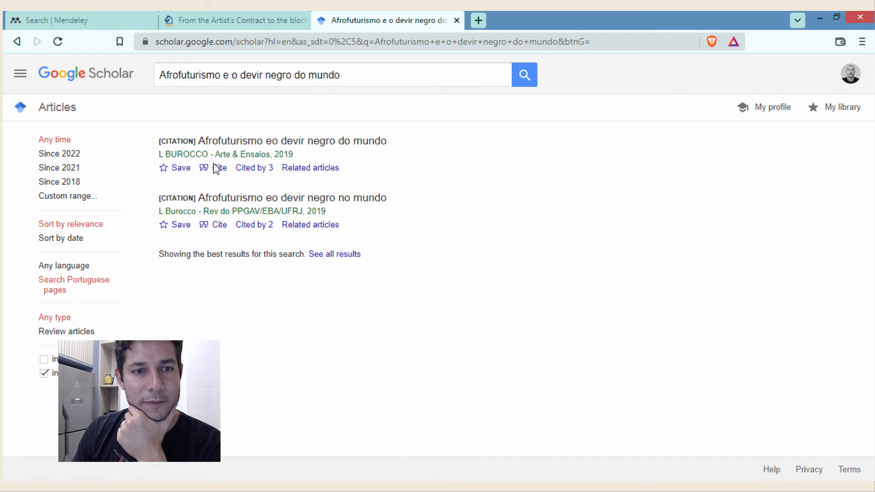
{"action": "left_click", "coordinate": [327, 74]}
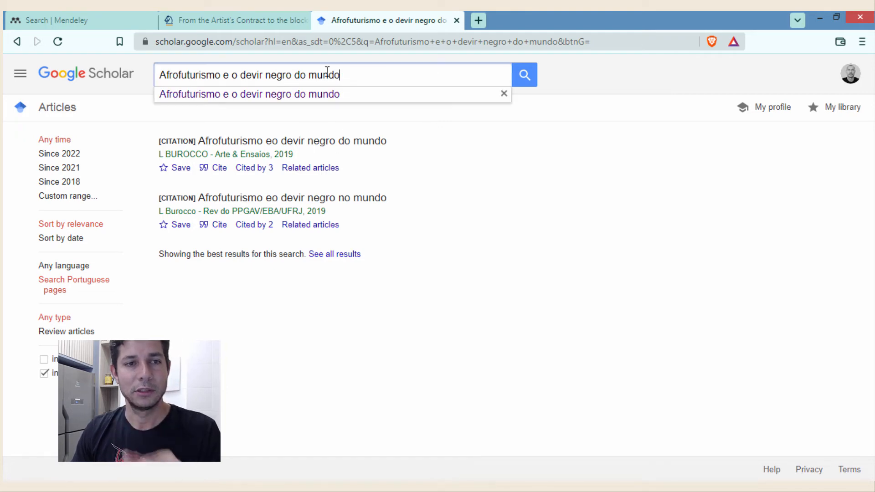
{"action": "triple_click", "coordinate": [220, 74]}
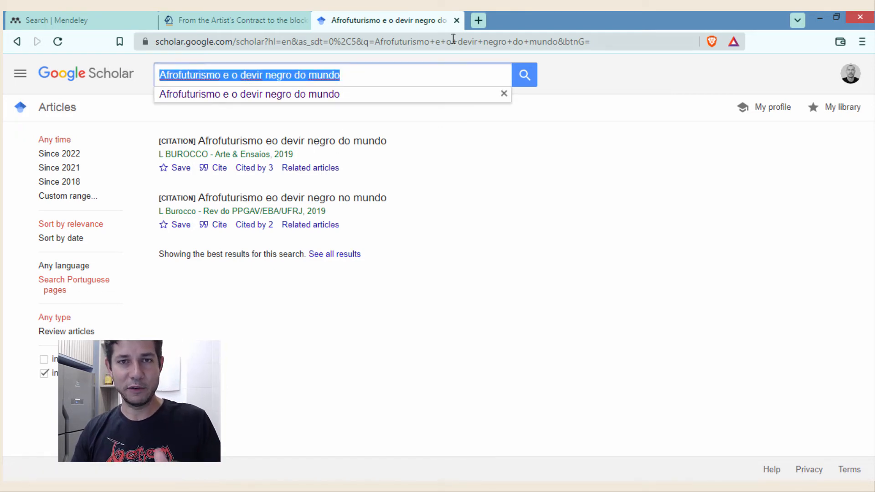
{"action": "left_click", "coordinate": [474, 20]}
- Google the Portuguese title 'Afrofuturismo e o devir negro do mundo' without its English half
{"action": "type", "text": "Afrofuturismo e o devir negro do mundo| Afrofuturism and the becoming-black of the world"}
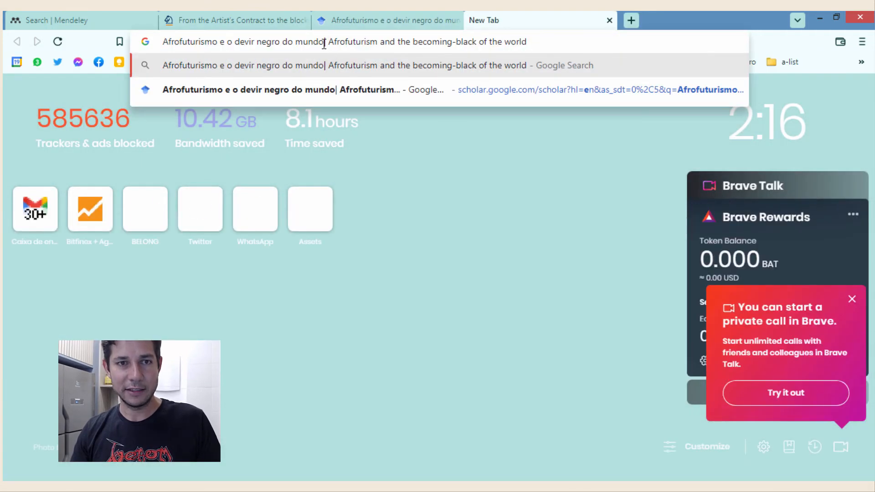
{"action": "left_click_drag", "start_coordinate": [325, 42], "coordinate": [552, 54]}
{"action": "key", "text": "BackSpace"}
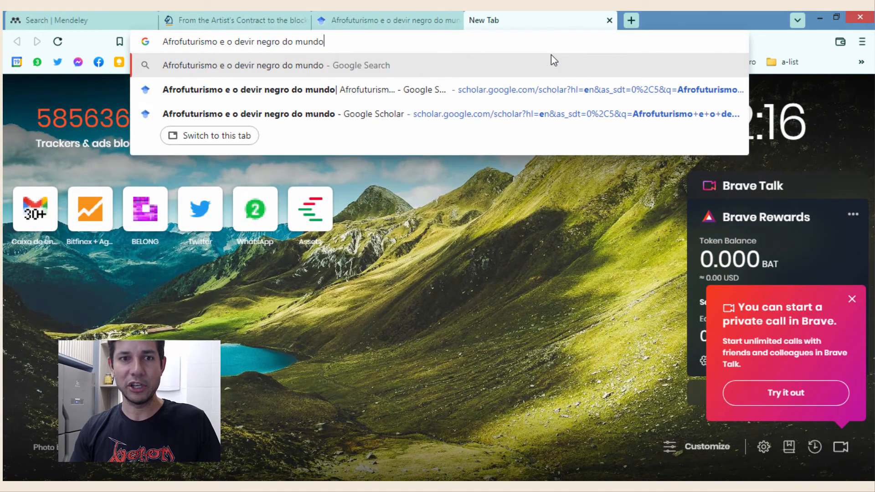
{"action": "key", "text": "Return"}
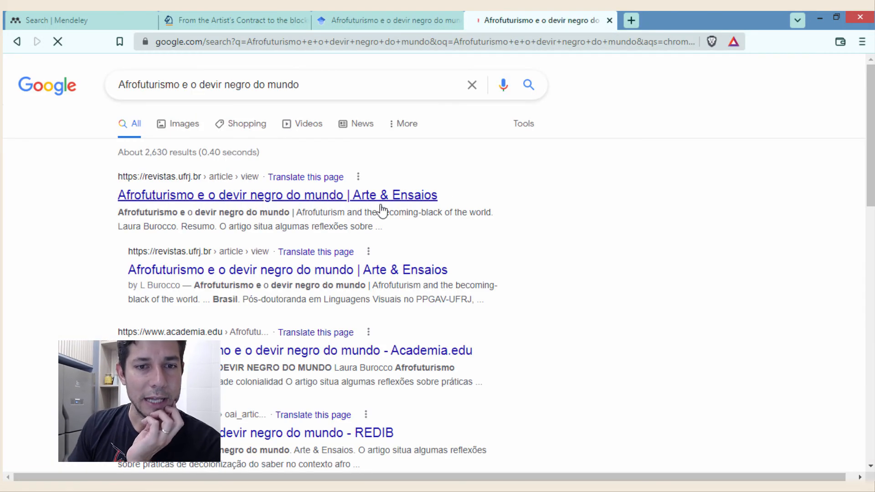
- Open the first Arte & Ensaios result in a new tab and select the author's name
{"action": "left_click", "coordinate": [374, 201]}
{"action": "right_click", "coordinate": [389, 200]}
{"action": "left_click", "coordinate": [398, 210]}
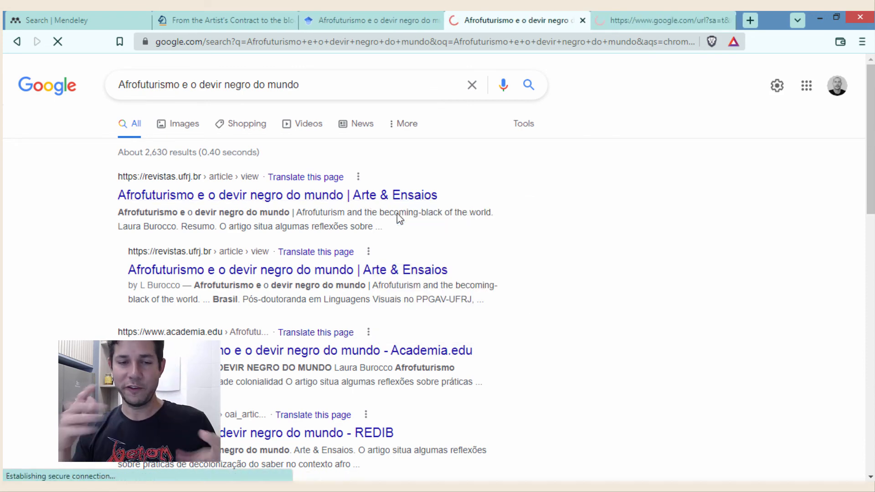
{"action": "left_click", "coordinate": [655, 14]}
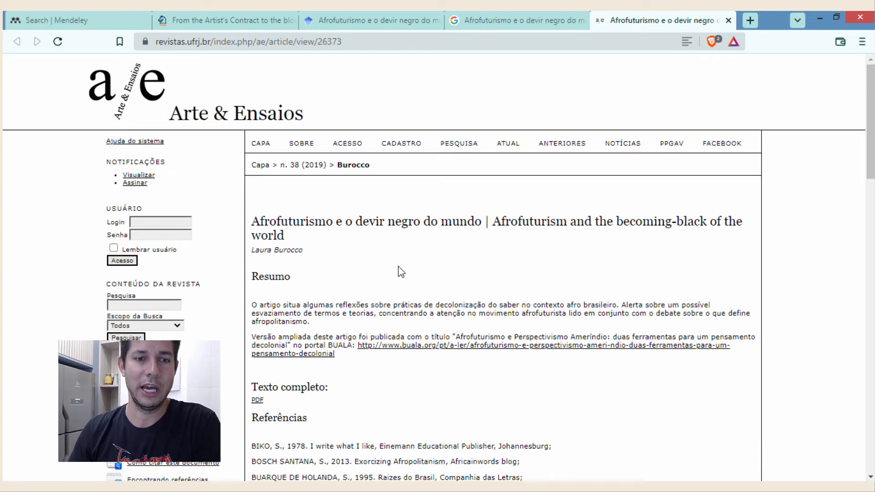
{"action": "scroll", "coordinate": [401, 270], "scroll_direction": "down", "scroll_amount": 2}
{"action": "scroll", "coordinate": [405, 269], "scroll_direction": "up", "scroll_amount": 2}
{"action": "scroll", "coordinate": [410, 273], "scroll_direction": "down", "scroll_amount": 2}
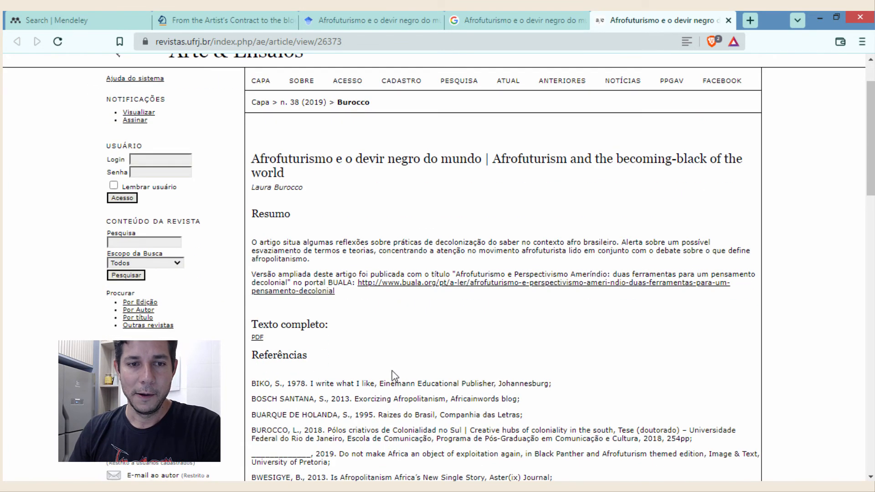
{"action": "scroll", "coordinate": [391, 374], "scroll_direction": "up", "scroll_amount": 2}
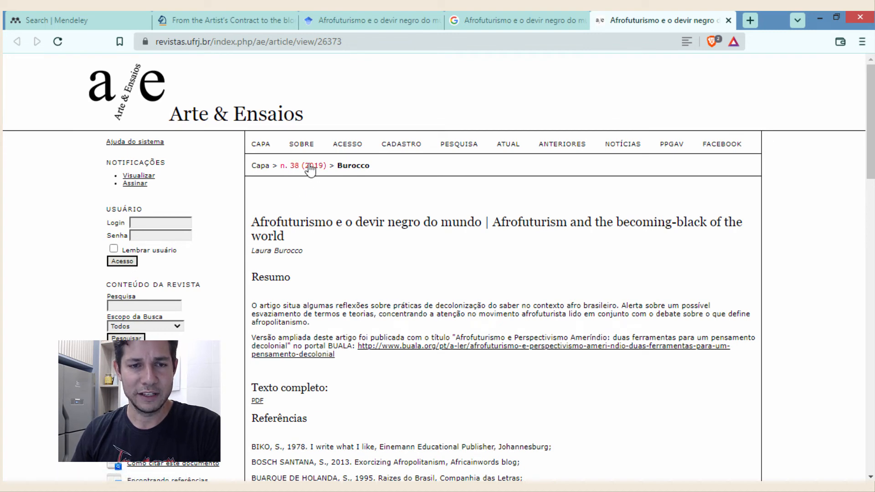
{"action": "left_click_drag", "start_coordinate": [319, 257], "coordinate": [255, 252]}
- Confirm author Burocco L and delete '| Afrofuturism and the becoming-black of the world' from the title
{"action": "key", "text": "alt+Tab"}
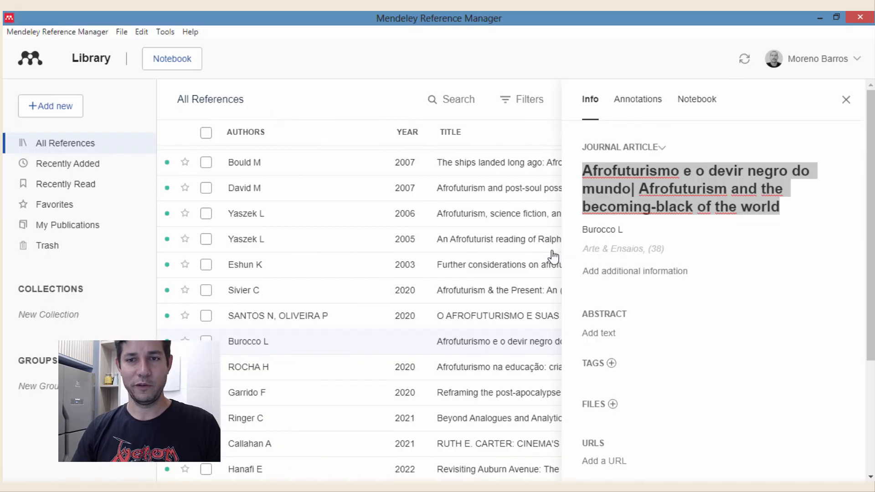
{"action": "left_click", "coordinate": [632, 234]}
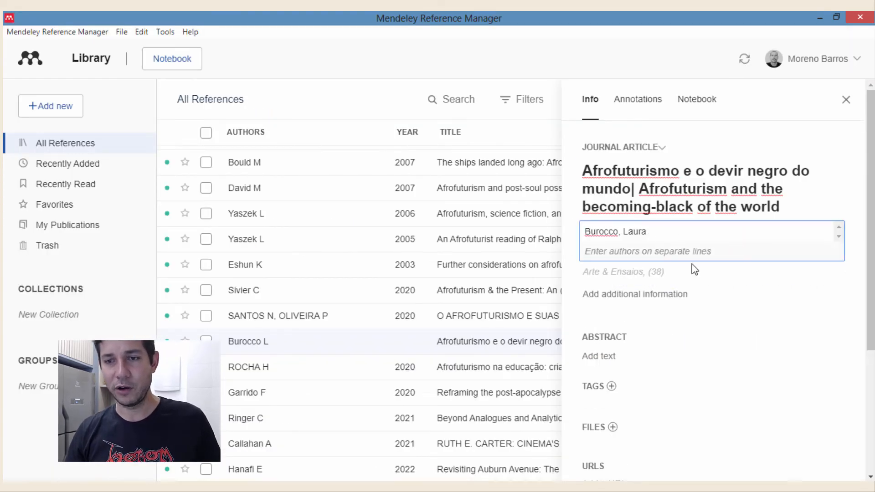
{"action": "left_click", "coordinate": [854, 250]}
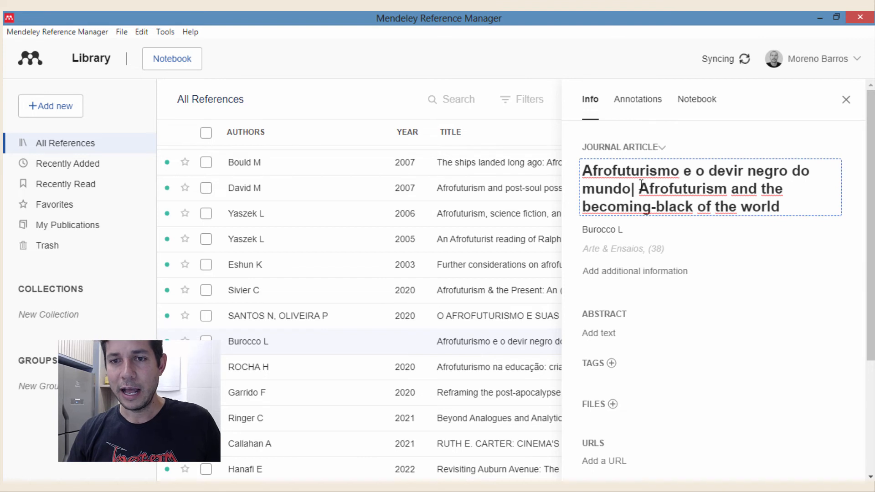
{"action": "left_click_drag", "start_coordinate": [632, 189], "coordinate": [794, 208]}
{"action": "key", "text": "BackSpace"}
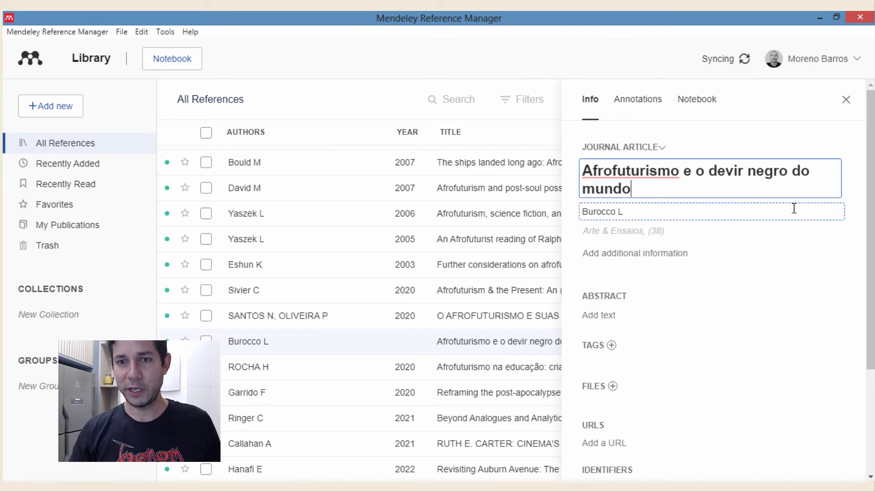
{"action": "left_click", "coordinate": [857, 214]}
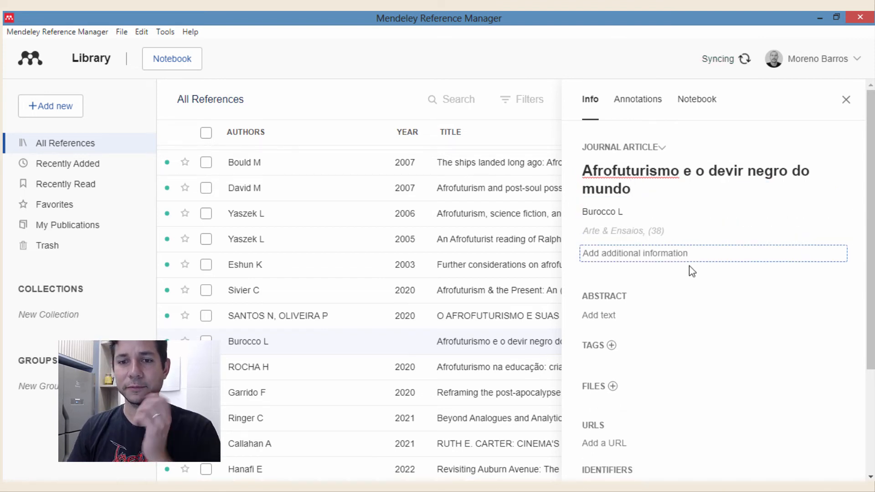
- Copy the article's Portuguese Resumo from the web page into the reference's empty Abstract field
{"action": "key", "text": "alt+Tab"}
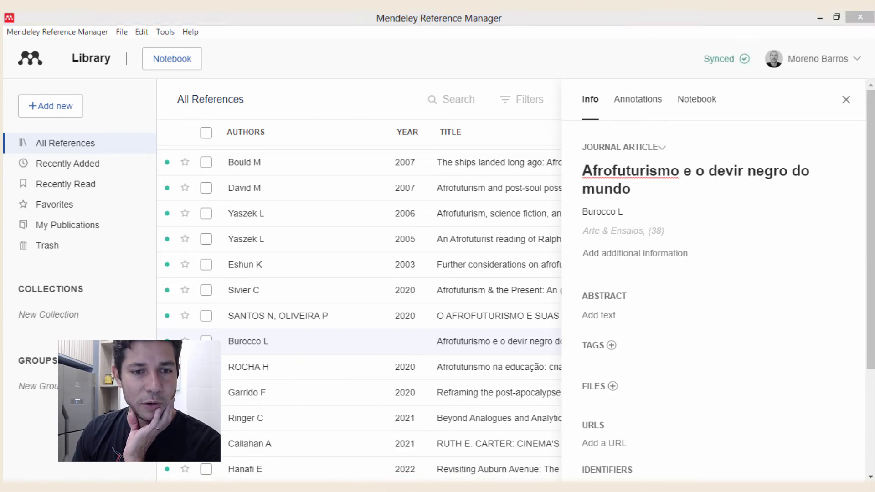
{"action": "left_click_drag", "start_coordinate": [253, 305], "coordinate": [311, 323]}
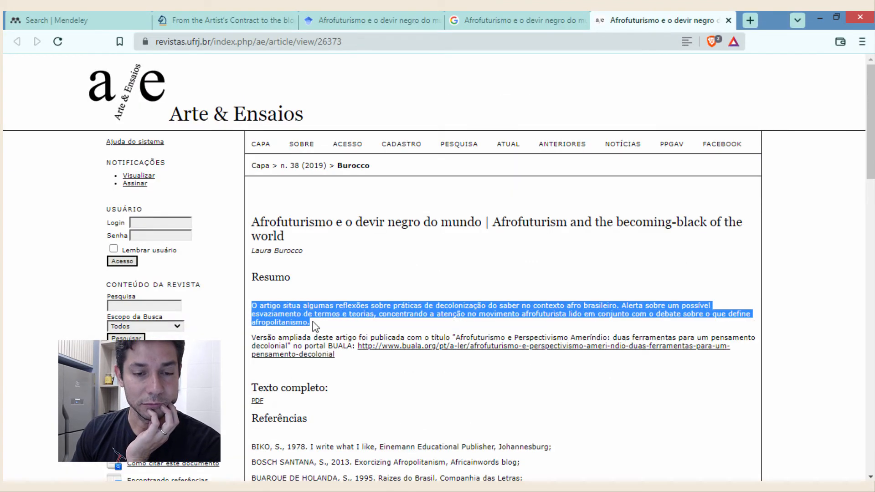
{"action": "right_click", "coordinate": [253, 319]}
{"action": "left_click", "coordinate": [269, 327]}
{"action": "key", "text": "alt+Tab"}
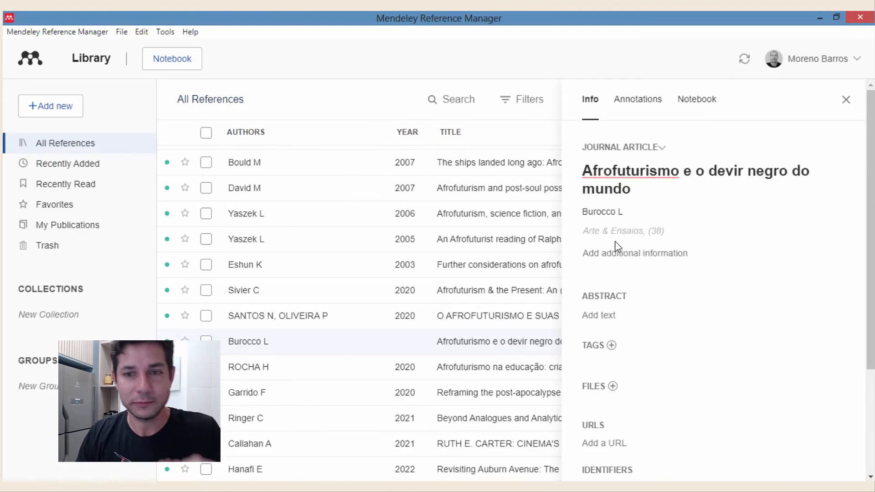
{"action": "left_click", "coordinate": [619, 319]}
{"action": "key", "text": "ctrl+v"}
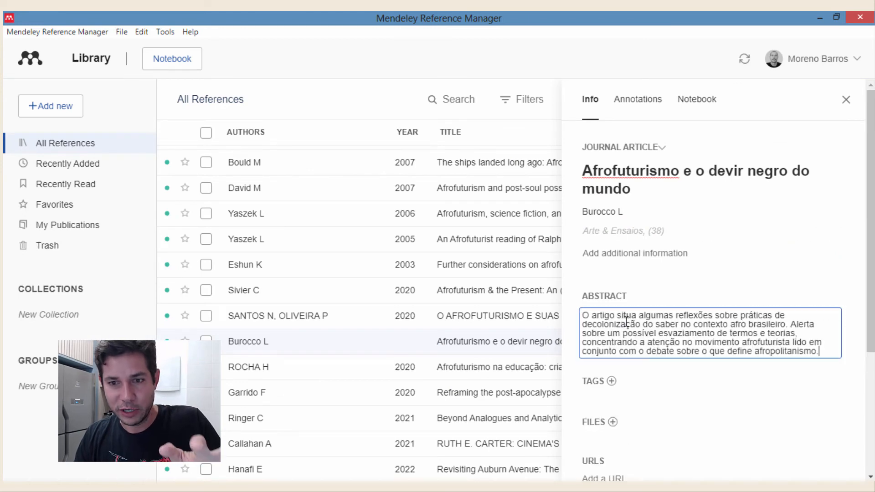
{"action": "left_click", "coordinate": [852, 377]}
{"action": "scroll", "coordinate": [806, 356], "scroll_direction": "down", "scroll_amount": 5}
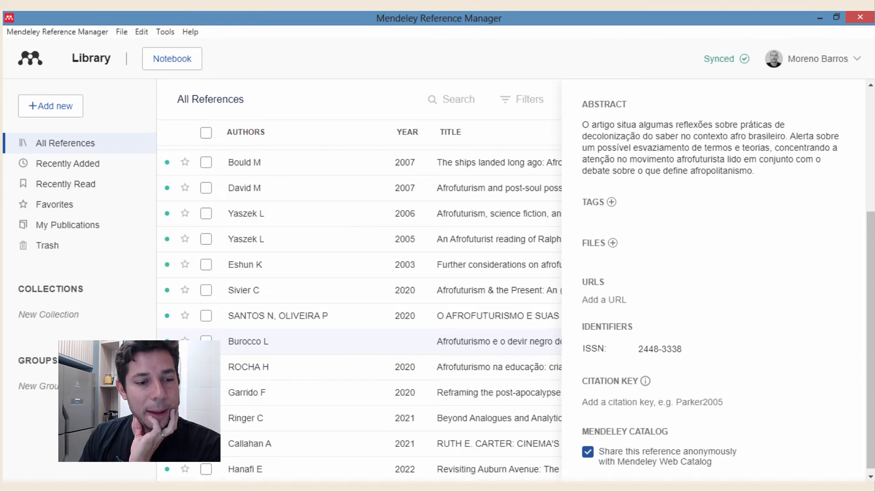
{"action": "key", "text": "alt+Tab"}
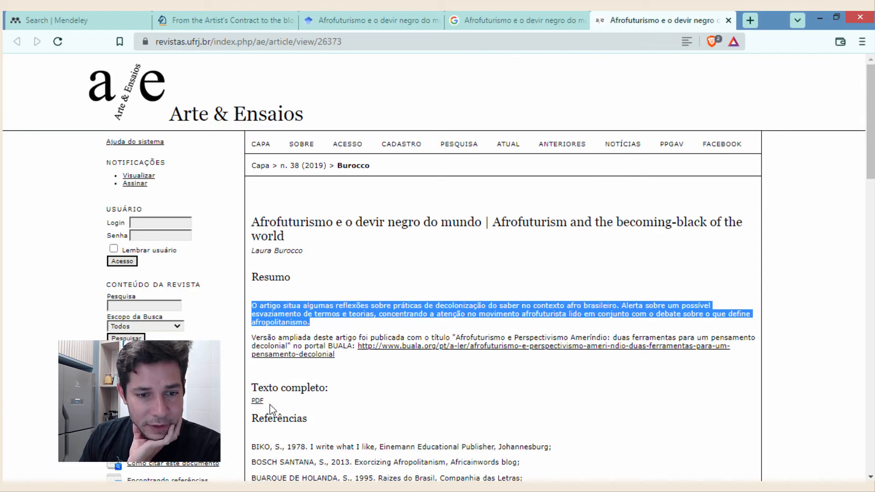
- Open the article's PDF link in a new tab and save the PDF to the desktop
{"action": "right_click", "coordinate": [258, 401]}
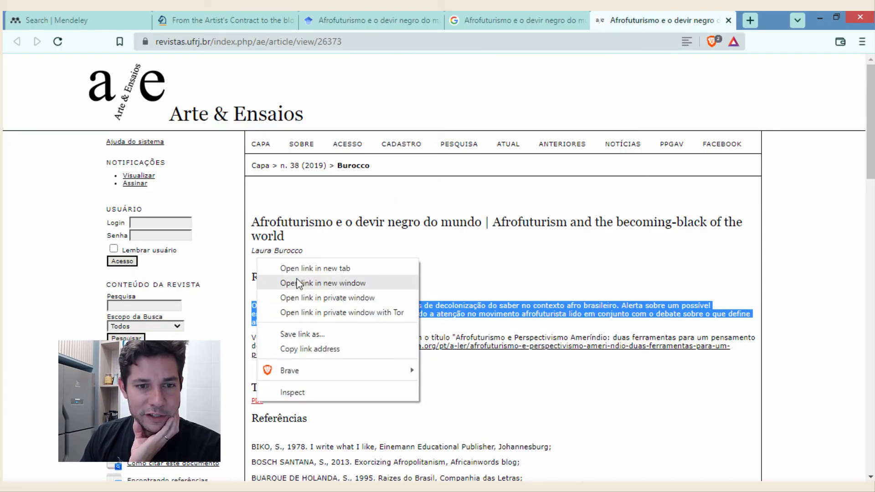
{"action": "left_click", "coordinate": [301, 269]}
{"action": "left_click", "coordinate": [646, 20]}
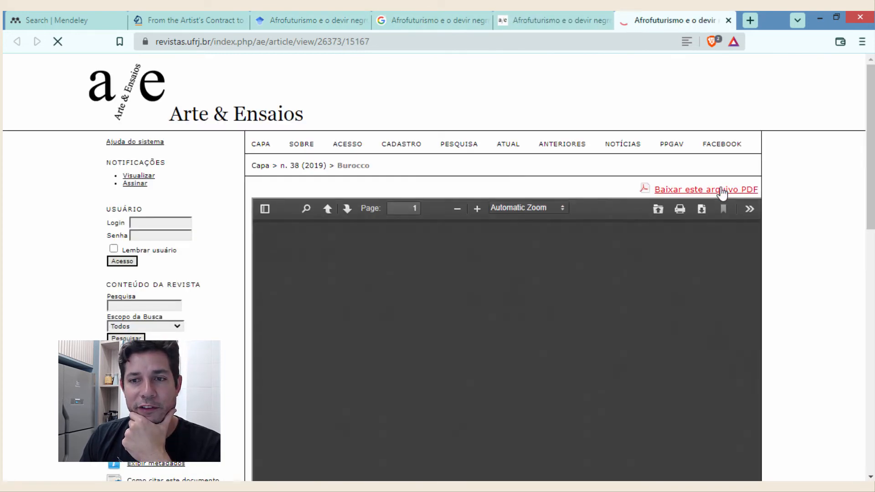
{"action": "left_click", "coordinate": [725, 191]}
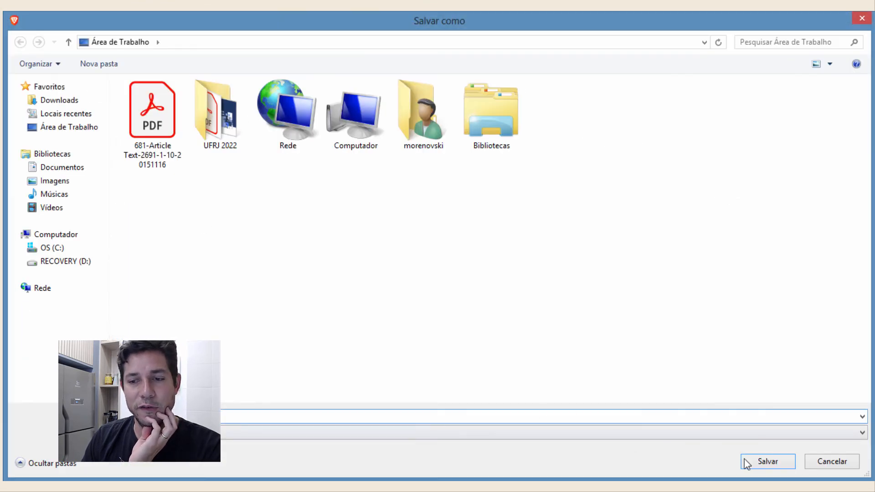
{"action": "left_click", "coordinate": [745, 459]}
{"action": "key", "text": "alt+Tab"}
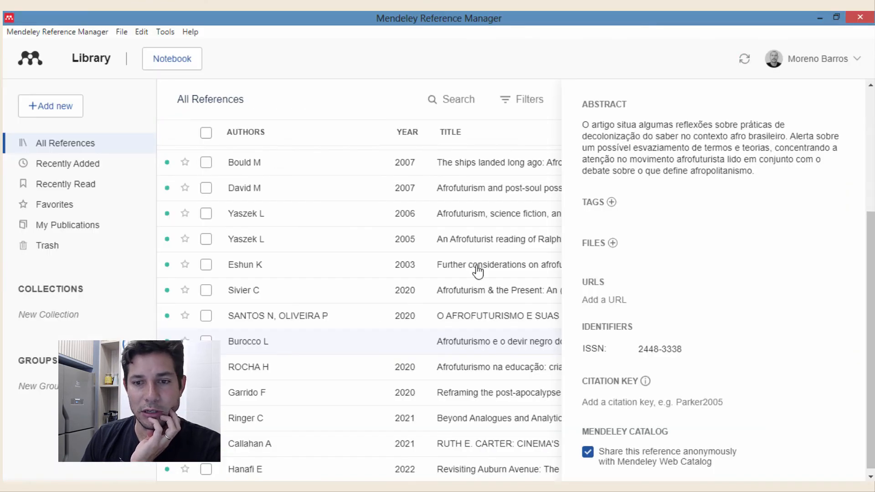
{"action": "left_click", "coordinate": [613, 243]}
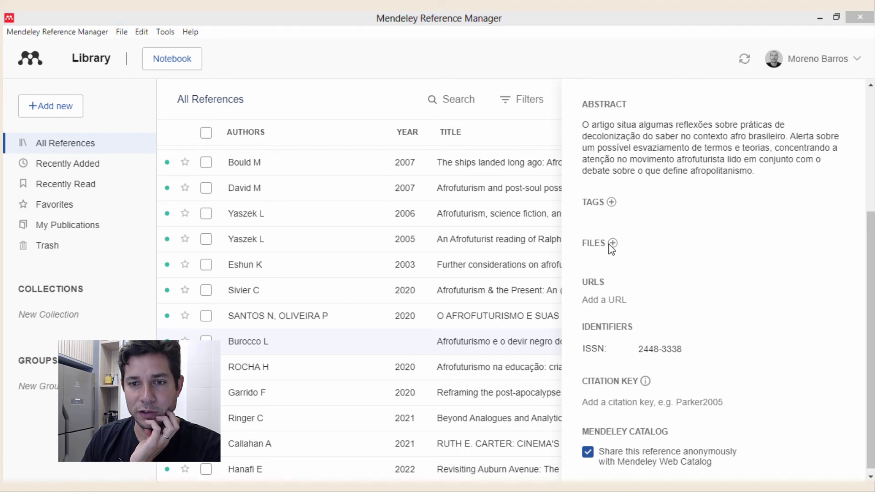
{"action": "left_click", "coordinate": [98, 142]}
{"action": "left_click", "coordinate": [132, 175]}
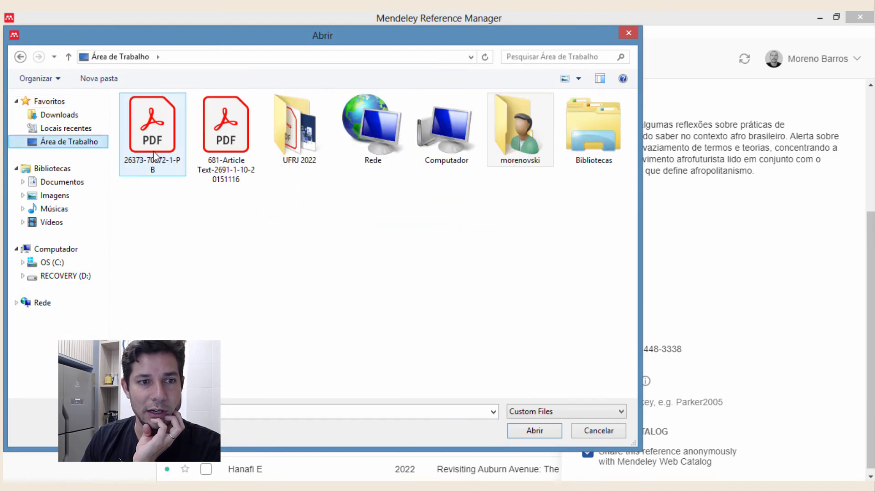
{"action": "left_click", "coordinate": [523, 434]}
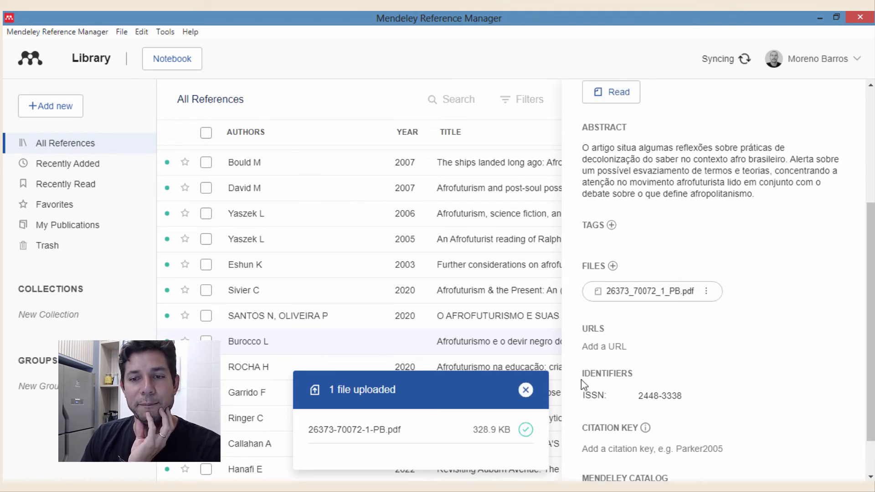
{"action": "left_click", "coordinate": [526, 391]}
{"action": "scroll", "coordinate": [649, 266], "scroll_direction": "up", "scroll_amount": 5}
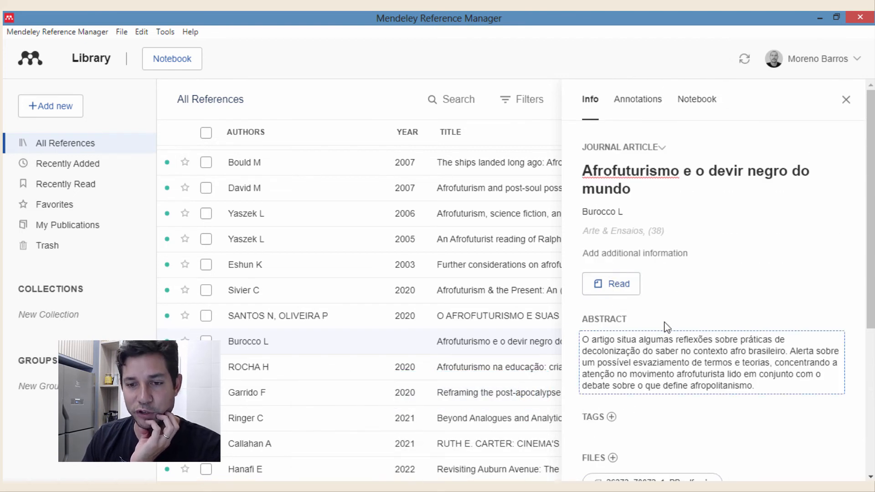
{"action": "scroll", "coordinate": [667, 365], "scroll_direction": "down", "scroll_amount": 3}
{"action": "scroll", "coordinate": [642, 342], "scroll_direction": "up", "scroll_amount": 2}
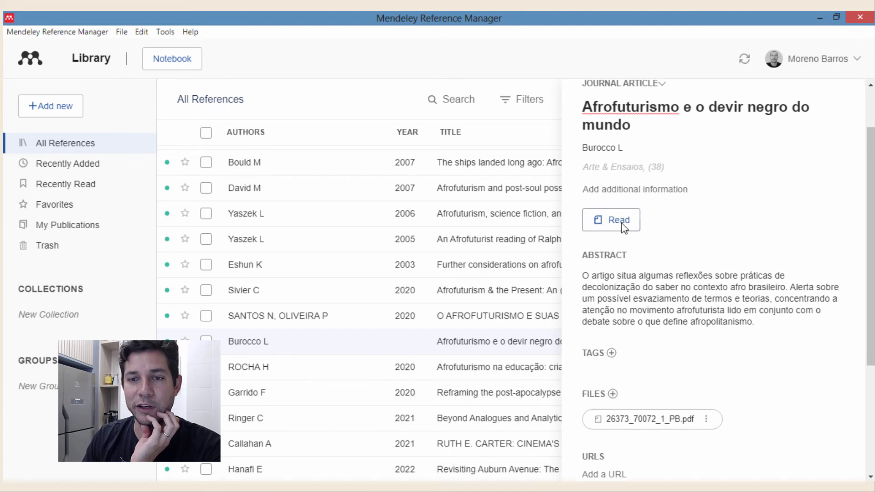
- Open the attached Burocco PDF in the reader
{"action": "left_click", "coordinate": [621, 223]}
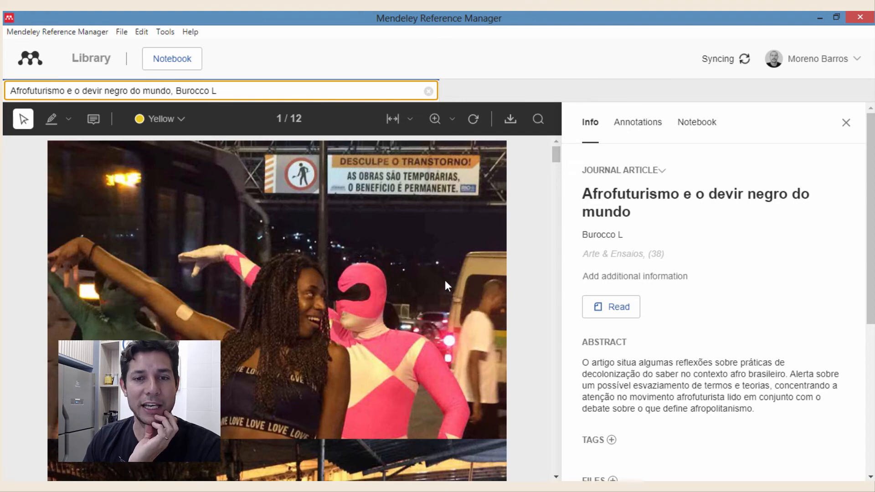
{"action": "scroll", "coordinate": [445, 280], "scroll_direction": "down", "scroll_amount": 15}
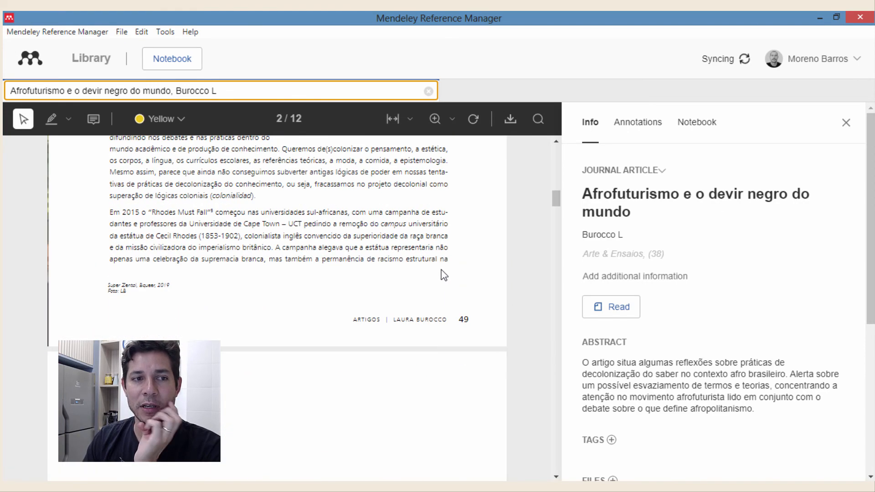
{"action": "scroll", "coordinate": [330, 277], "scroll_direction": "up", "scroll_amount": 7}
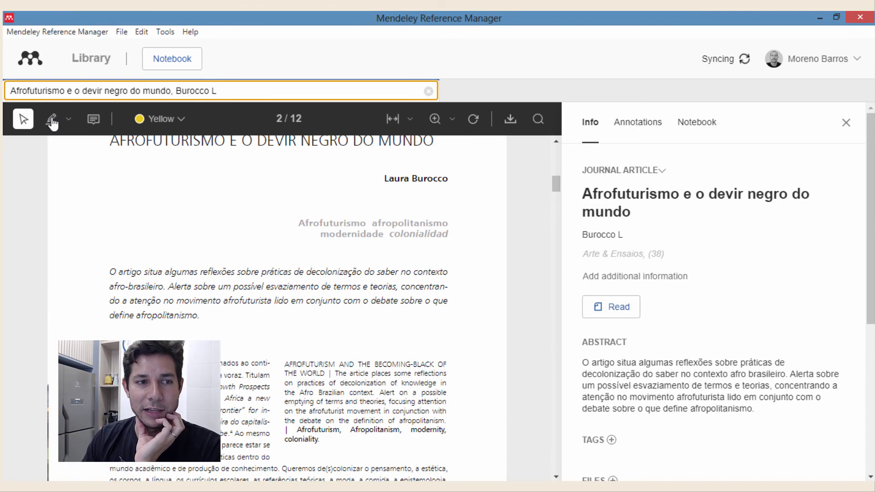
- Highlight in yellow the passages from 'as referências teóricas' through the Rhodes Must Fall paragraph
{"action": "left_click", "coordinate": [52, 120]}
{"action": "scroll", "coordinate": [235, 297], "scroll_direction": "down", "scroll_amount": 3}
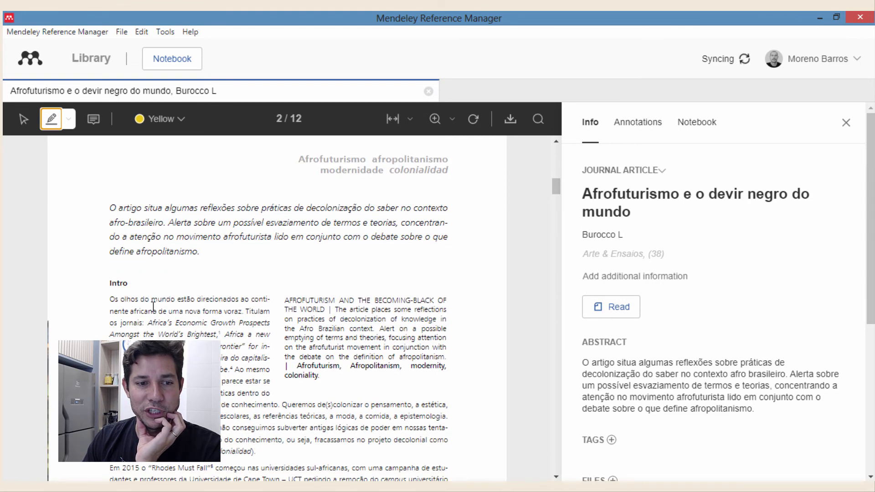
{"action": "left_click_drag", "start_coordinate": [153, 312], "coordinate": [270, 359]}
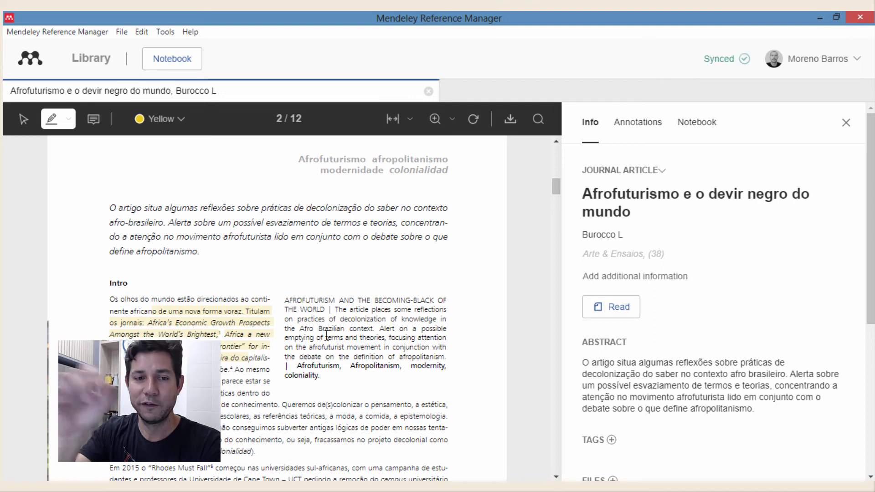
{"action": "scroll", "coordinate": [327, 336], "scroll_direction": "down", "scroll_amount": 9}
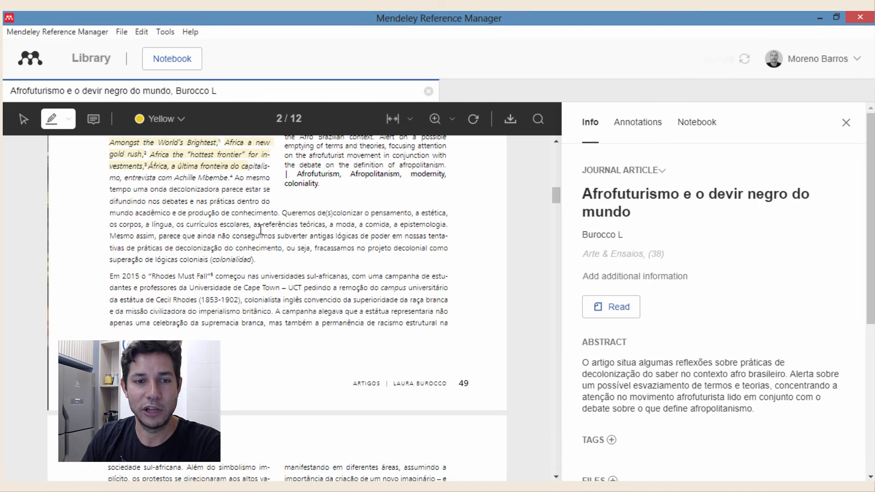
{"action": "left_click_drag", "start_coordinate": [259, 224], "coordinate": [379, 288]}
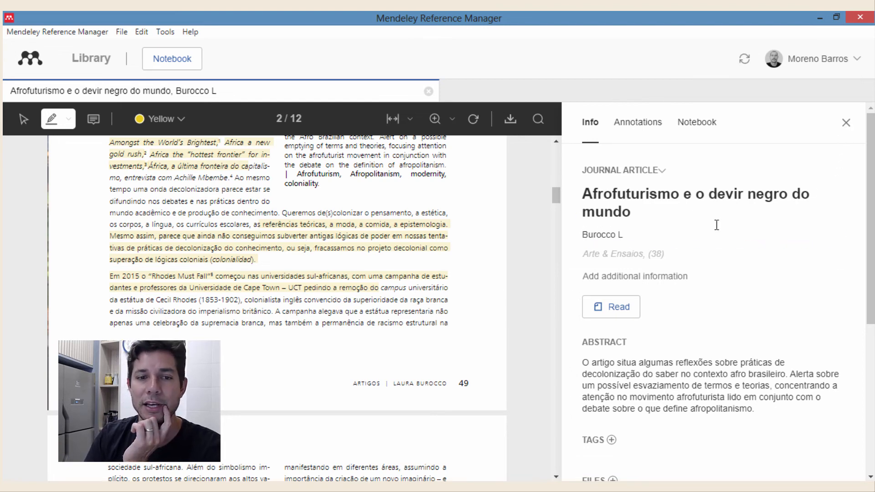
{"action": "left_click", "coordinate": [847, 128]}
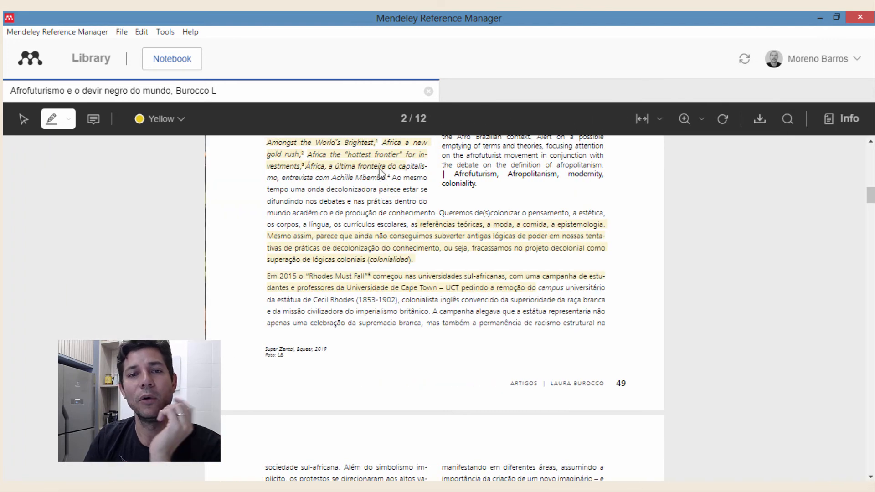
- Close the PDF, sort references by FILE in reverse, and open the Scholarly reputation reference
{"action": "left_click", "coordinate": [429, 91]}
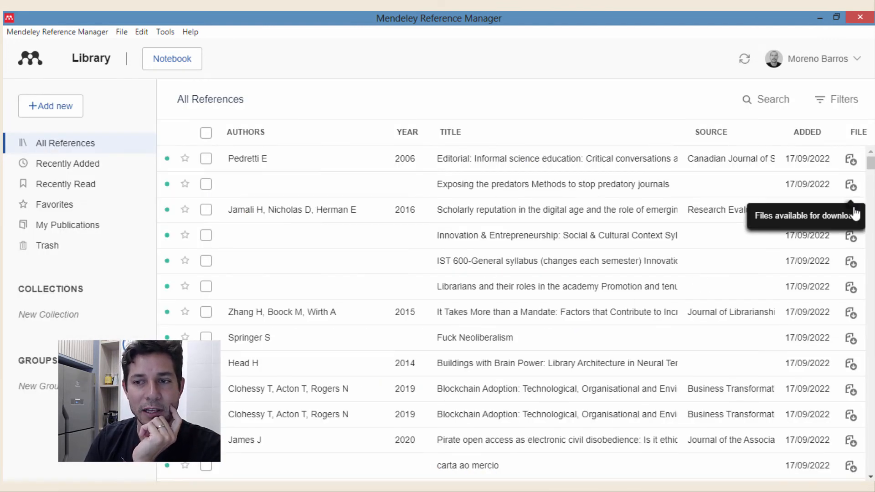
{"action": "left_click", "coordinate": [860, 142]}
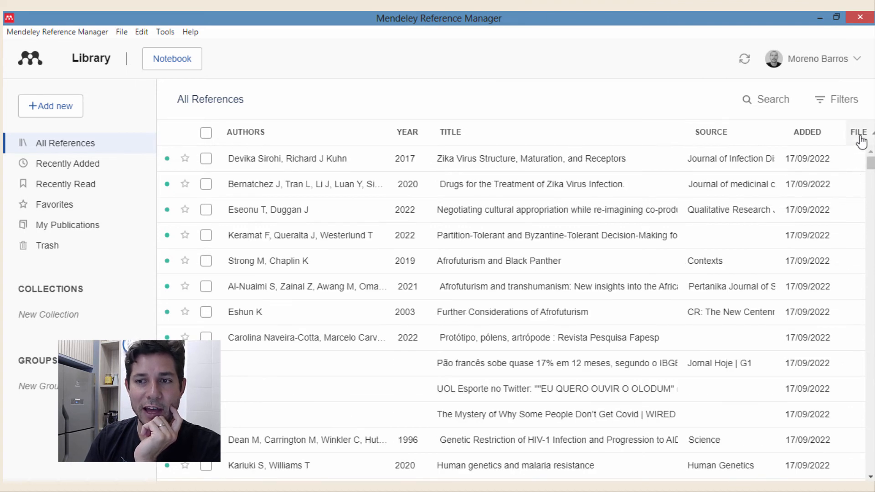
{"action": "left_click", "coordinate": [861, 139]}
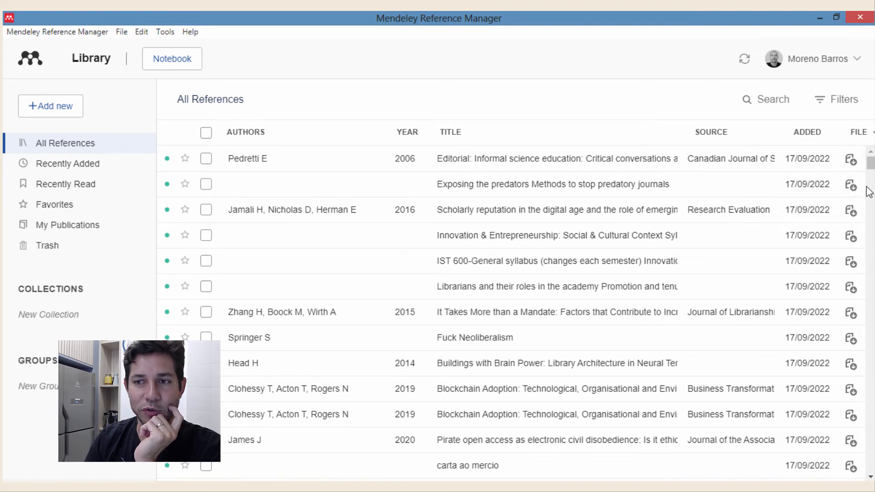
{"action": "mouse_move", "coordinate": [872, 175]}
{"action": "left_mouse_down"}
{"action": "mouse_move", "coordinate": [873, 242]}
{"action": "mouse_move", "coordinate": [868, 173]}
{"action": "left_mouse_up"}
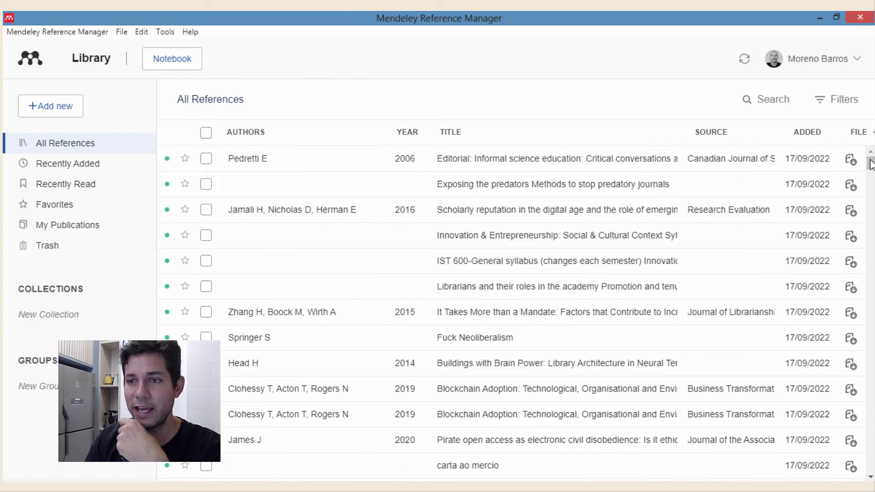
{"action": "left_click", "coordinate": [546, 217]}
- Skim the Jamali Scholarly reputation PDF, then close its details panel and the document
{"action": "left_click", "coordinate": [602, 303]}
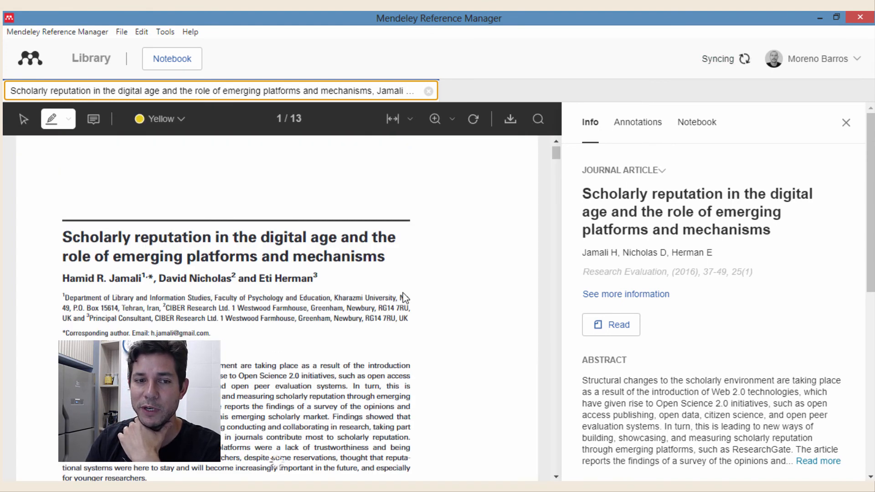
{"action": "scroll", "coordinate": [393, 305], "scroll_direction": "up", "scroll_amount": 3}
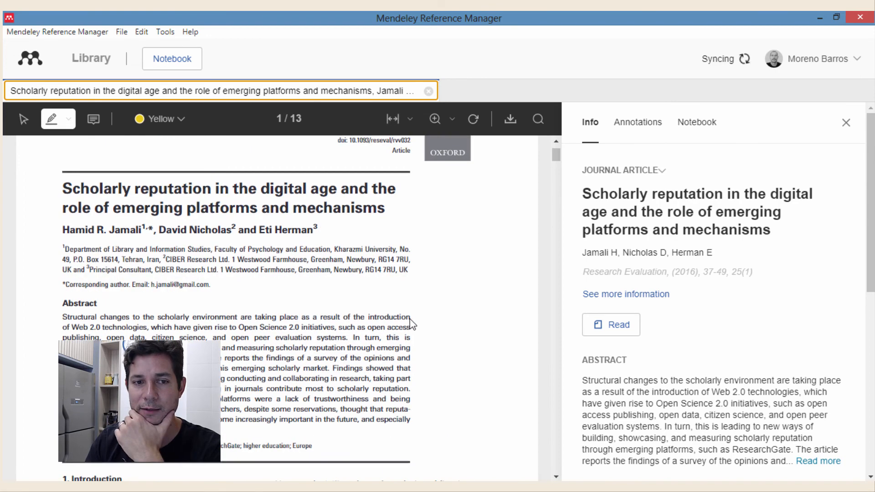
{"action": "scroll", "coordinate": [411, 274], "scroll_direction": "down", "scroll_amount": 6}
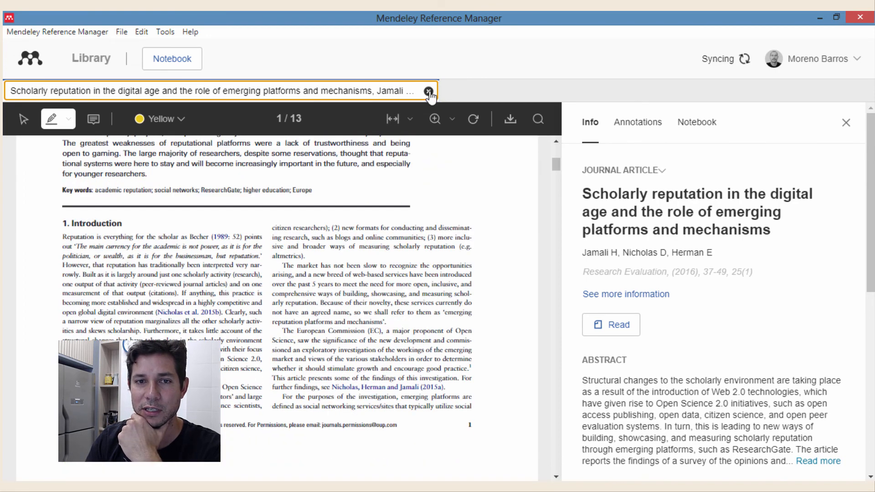
{"action": "left_click", "coordinate": [846, 124]}
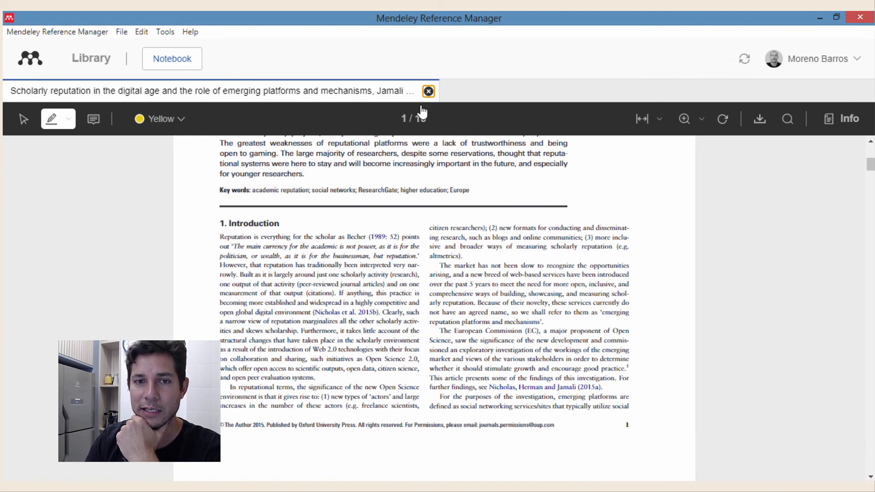
{"action": "left_click", "coordinate": [429, 91]}
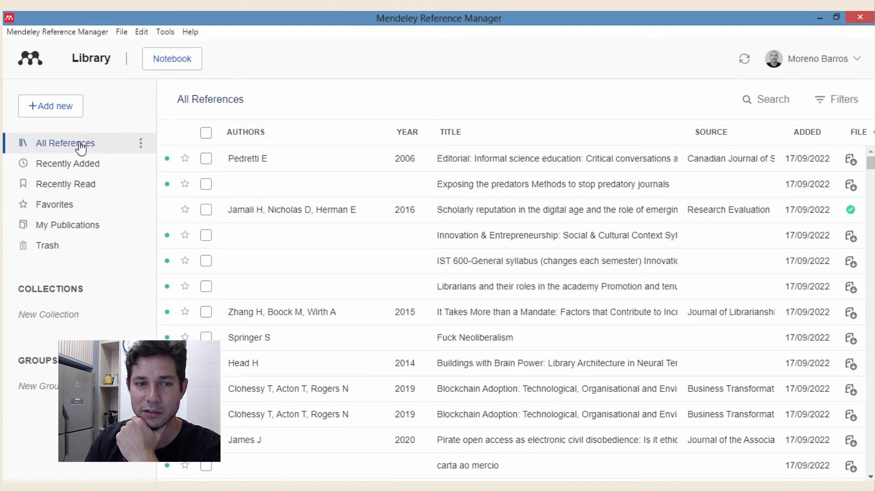
- Find the manifesto reference in the list and open its PDF in the reader
{"action": "scroll", "coordinate": [810, 245], "scroll_direction": "down", "scroll_amount": 1}
{"action": "scroll", "coordinate": [811, 245], "scroll_direction": "down", "scroll_amount": 6}
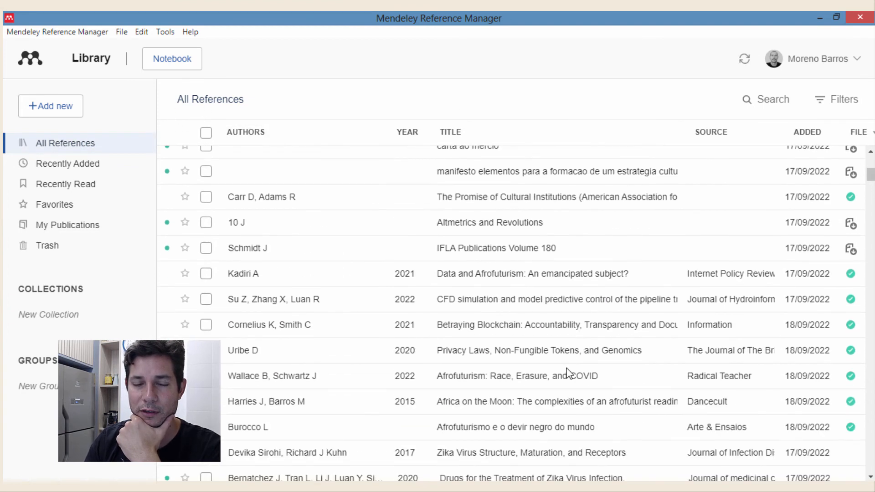
{"action": "scroll", "coordinate": [444, 286], "scroll_direction": "up", "scroll_amount": 1}
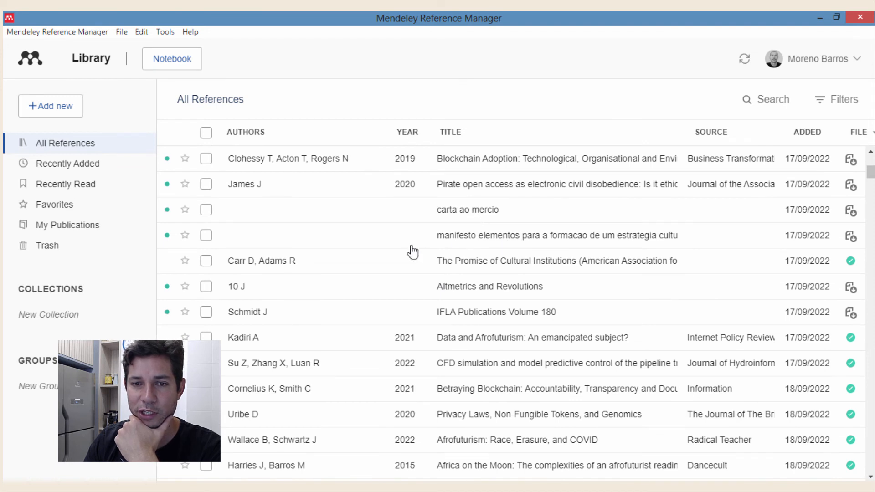
{"action": "left_click", "coordinate": [550, 241]}
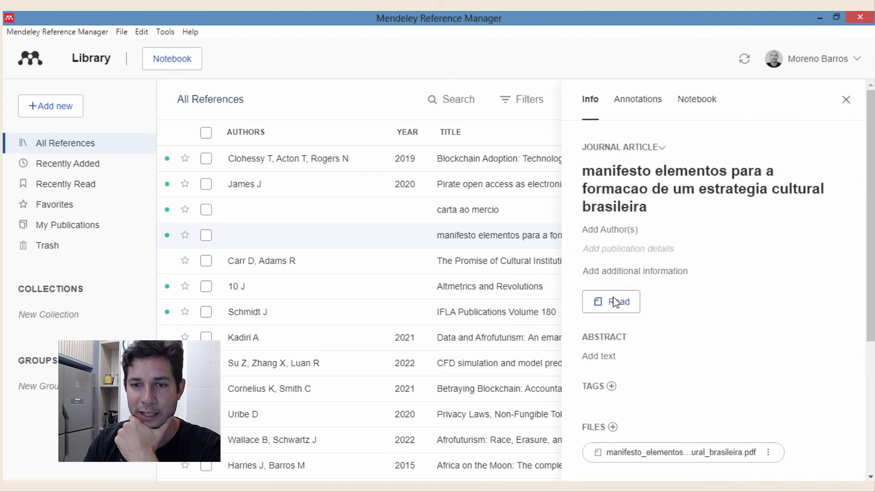
{"action": "left_click", "coordinate": [615, 302]}
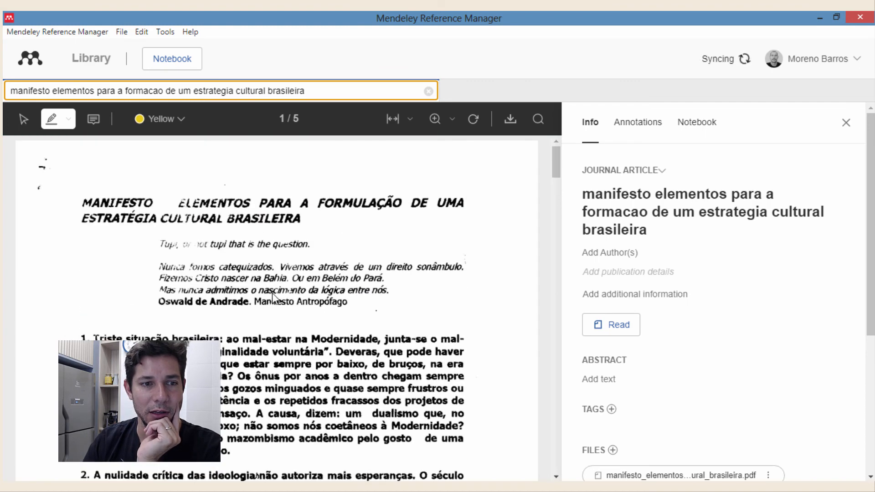
- Scroll through the 5-page manifesto PDF and back to page 1
{"action": "scroll", "coordinate": [456, 303], "scroll_direction": "down", "scroll_amount": 12}
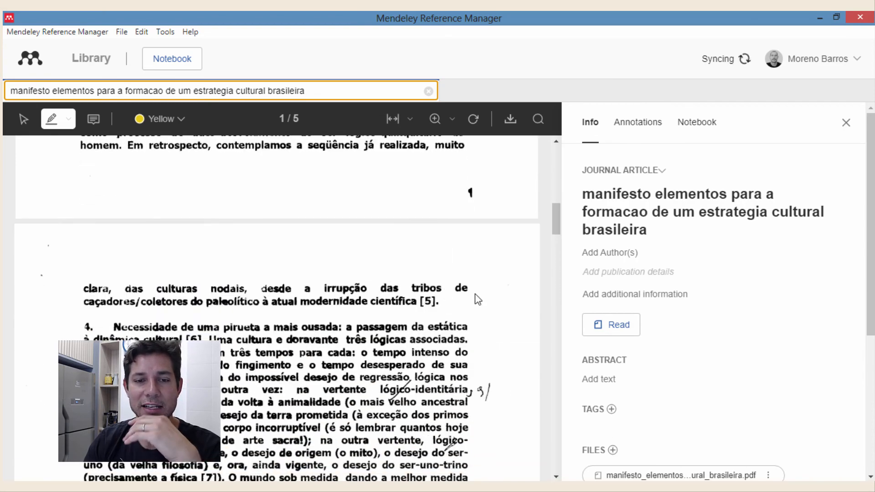
{"action": "scroll", "coordinate": [474, 301], "scroll_direction": "up", "scroll_amount": 12}
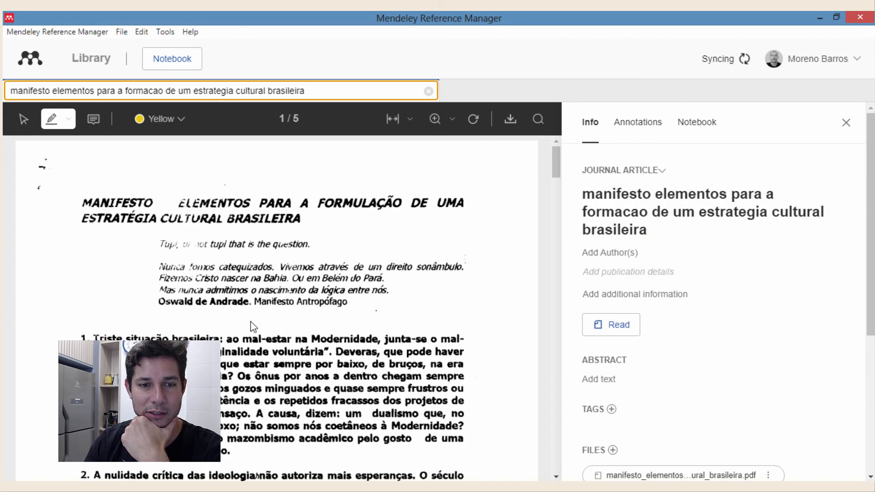
{"action": "scroll", "coordinate": [409, 367], "scroll_direction": "down", "scroll_amount": 15}
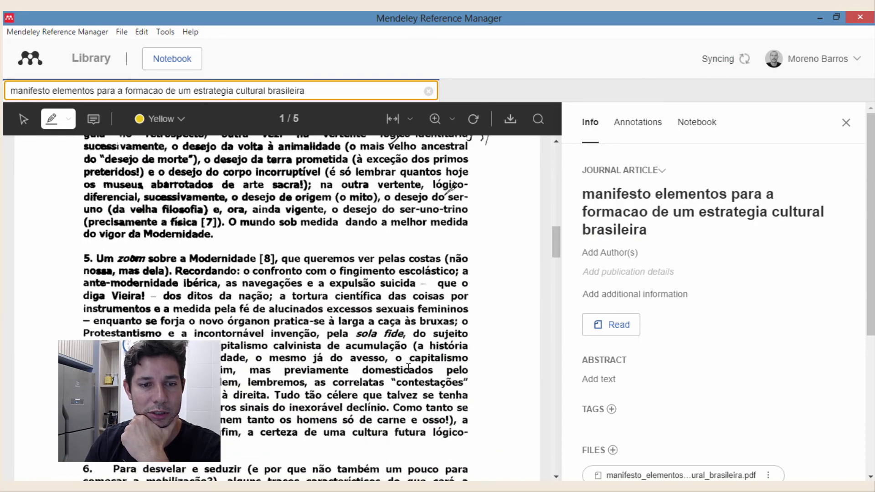
{"action": "scroll", "coordinate": [409, 367], "scroll_direction": "down", "scroll_amount": 15}
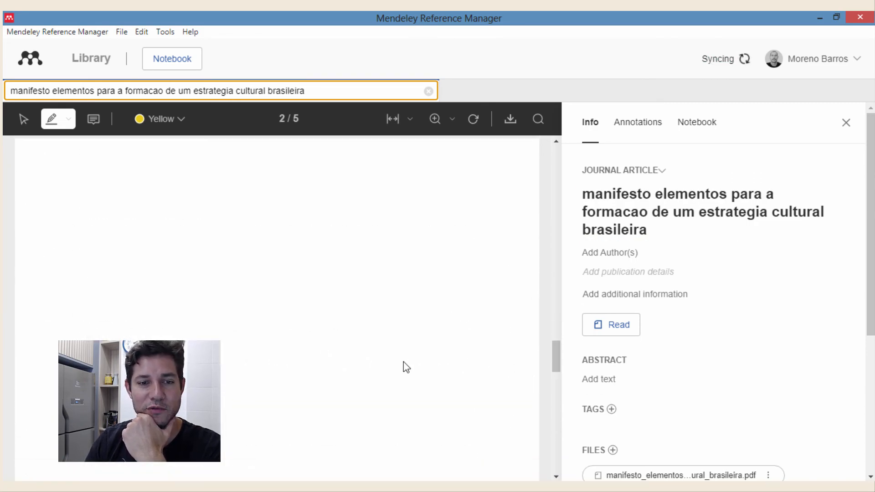
{"action": "scroll", "coordinate": [403, 362], "scroll_direction": "down", "scroll_amount": 15}
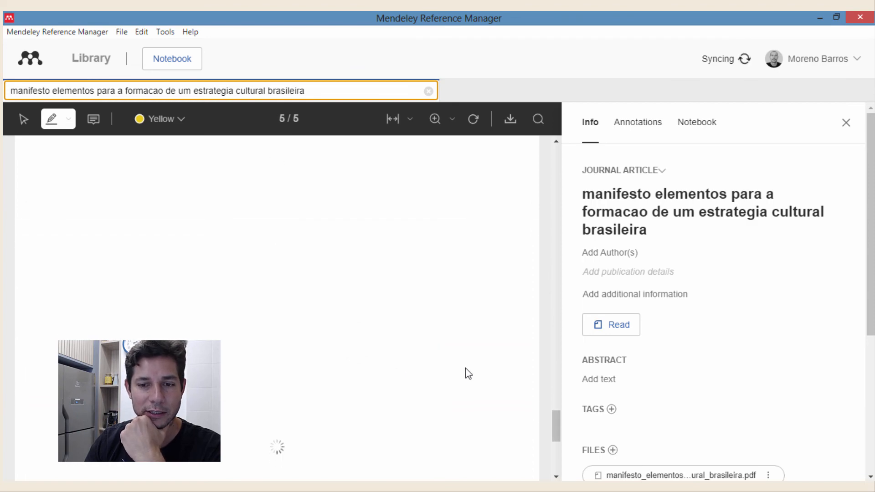
{"action": "scroll", "coordinate": [470, 369], "scroll_direction": "up", "scroll_amount": 20}
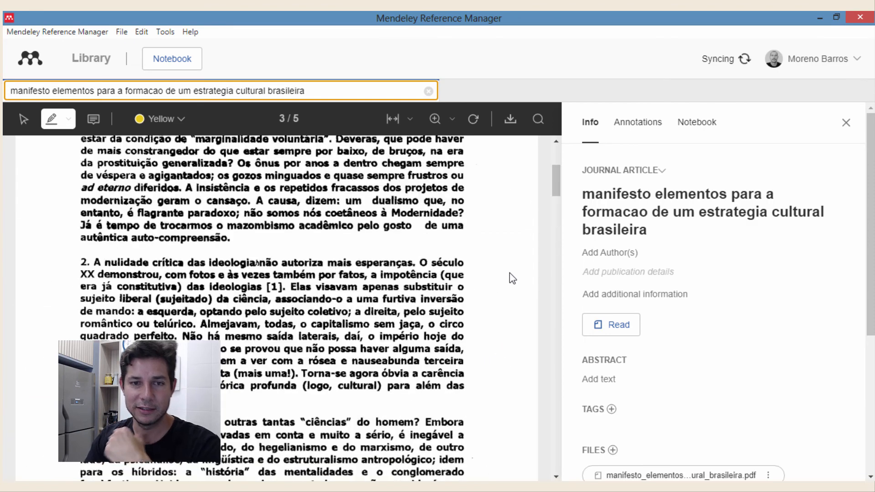
{"action": "scroll", "coordinate": [539, 247], "scroll_direction": "up", "scroll_amount": 1}
{"action": "scroll", "coordinate": [530, 247], "scroll_direction": "up", "scroll_amount": 15}
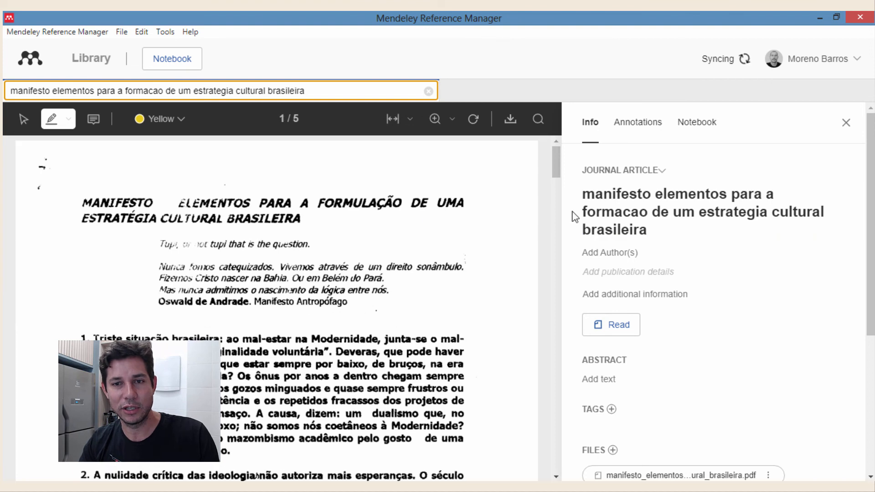
- Capitalize the title's leading M and correct estrategia to estratégia
{"action": "left_click", "coordinate": [598, 195]}
{"action": "key", "text": "BackSpace"}
{"action": "type", "text": "M"}
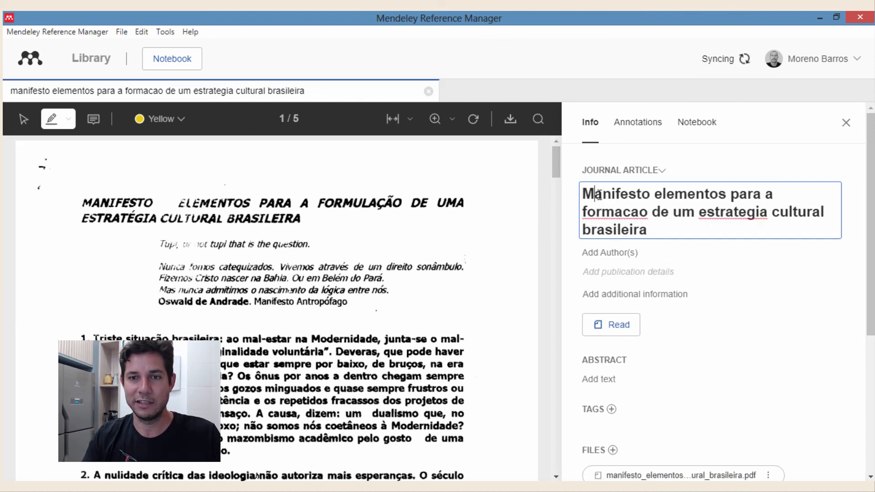
{"action": "left_click", "coordinate": [747, 212]}
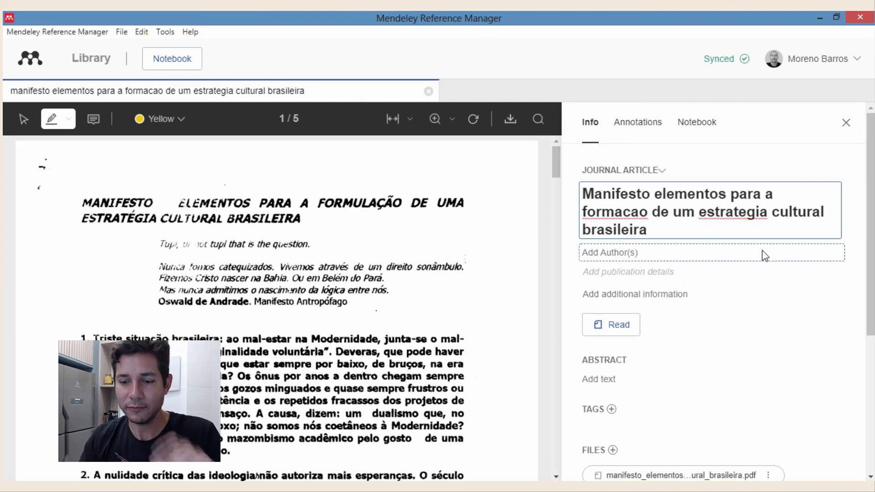
{"action": "key", "text": "BackSpace"}
{"action": "type", "text": "é"}
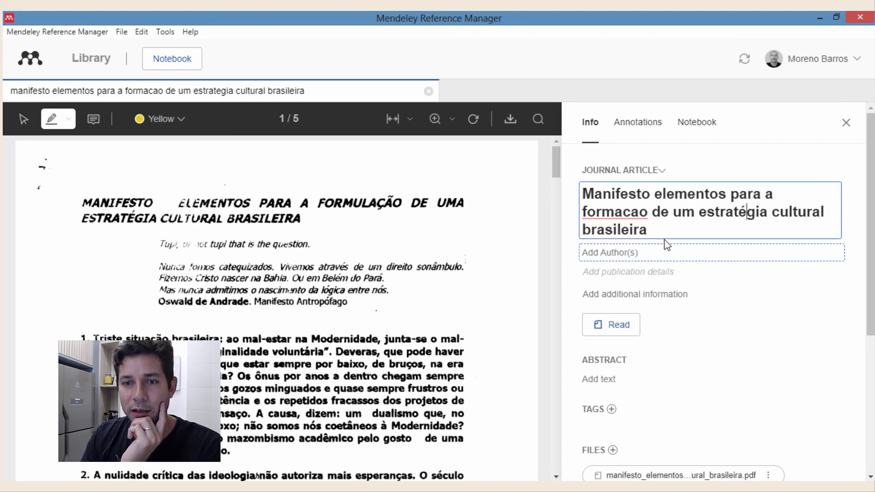
- Correct formacao to formação in the manifesto title and save it
{"action": "double_click", "coordinate": [630, 213]}
{"action": "left_click", "coordinate": [639, 212]}
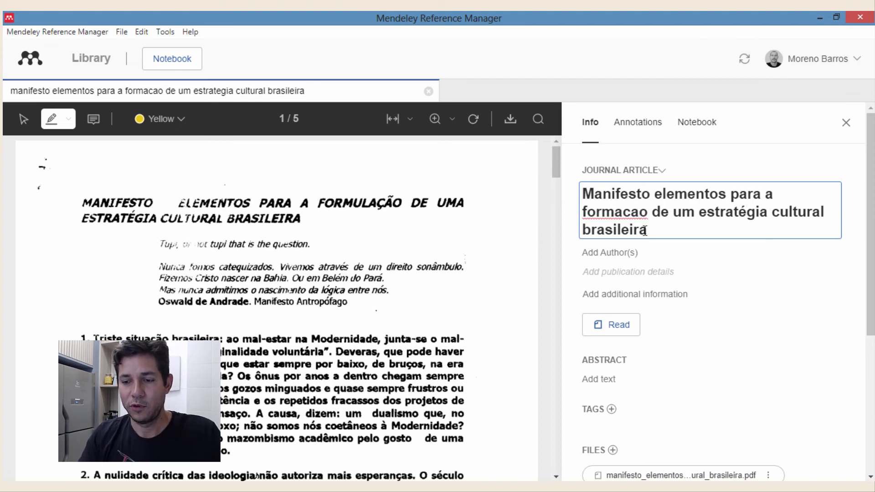
{"action": "key", "text": "BackSpace"}
{"action": "key", "text": "BackSpace"}
{"action": "type", "text": "ção"}
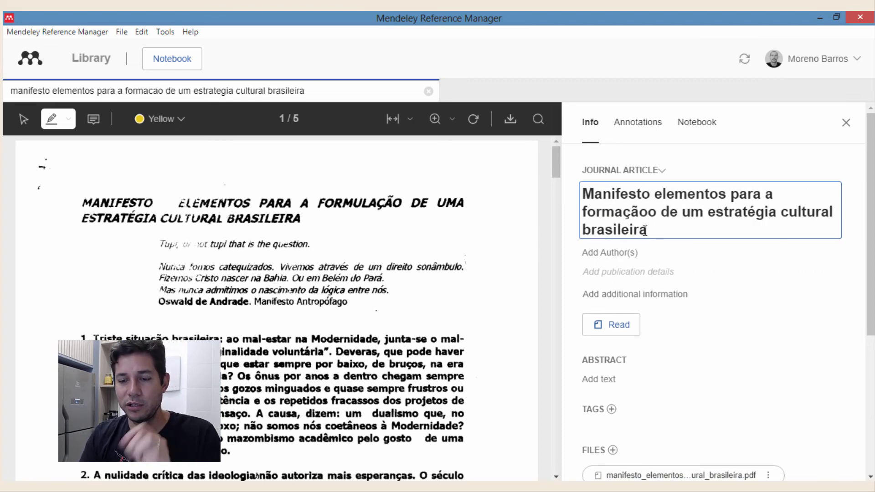
{"action": "key", "text": "Delete"}
{"action": "left_click", "coordinate": [854, 303]}
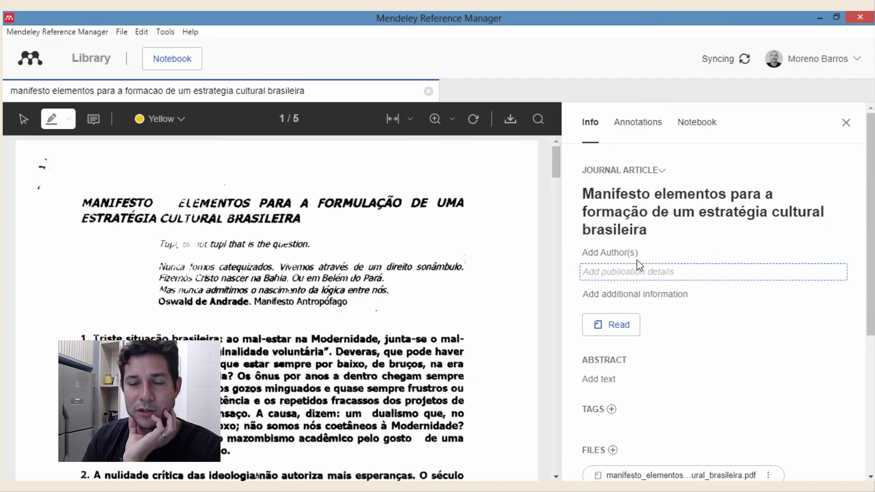
{"action": "left_click", "coordinate": [586, 252]}
- Scroll to the PDF's last page and select the author's signature
{"action": "scroll", "coordinate": [116, 238], "scroll_direction": "down", "scroll_amount": 10}
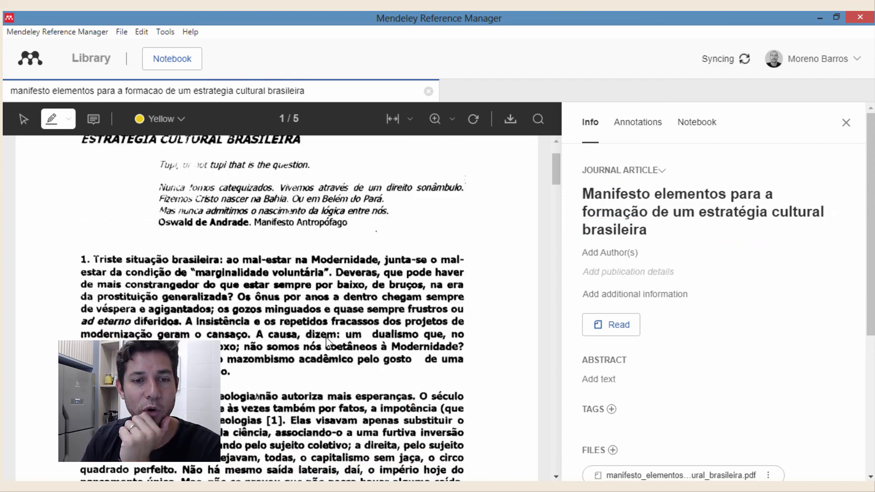
{"action": "scroll", "coordinate": [96, 205], "scroll_direction": "up", "scroll_amount": 10}
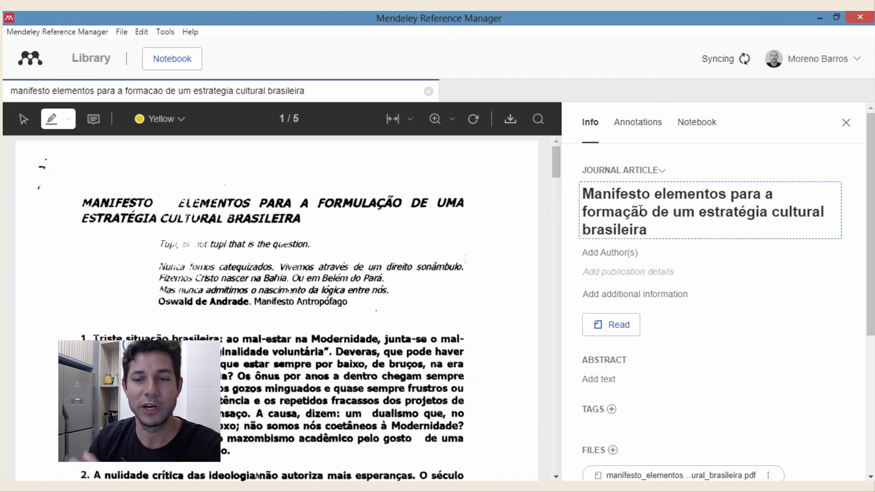
{"action": "scroll", "coordinate": [681, 304], "scroll_direction": "down", "scroll_amount": 5}
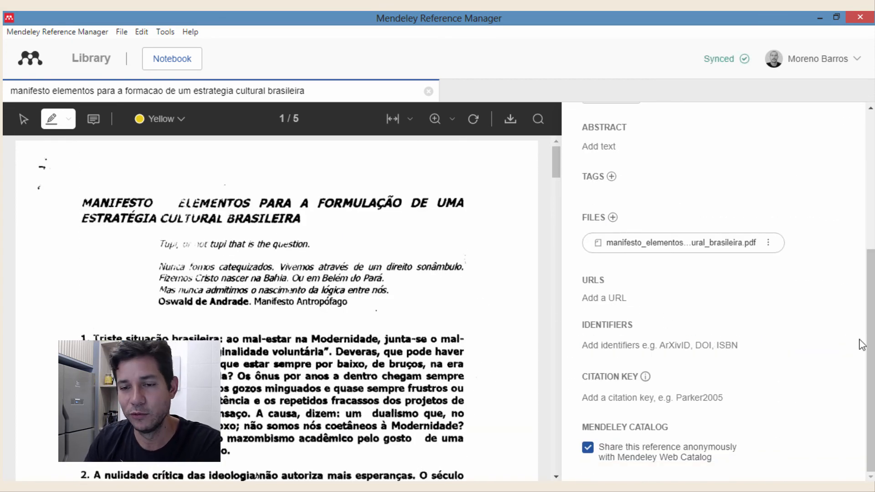
{"action": "scroll", "coordinate": [443, 345], "scroll_direction": "down", "scroll_amount": 20}
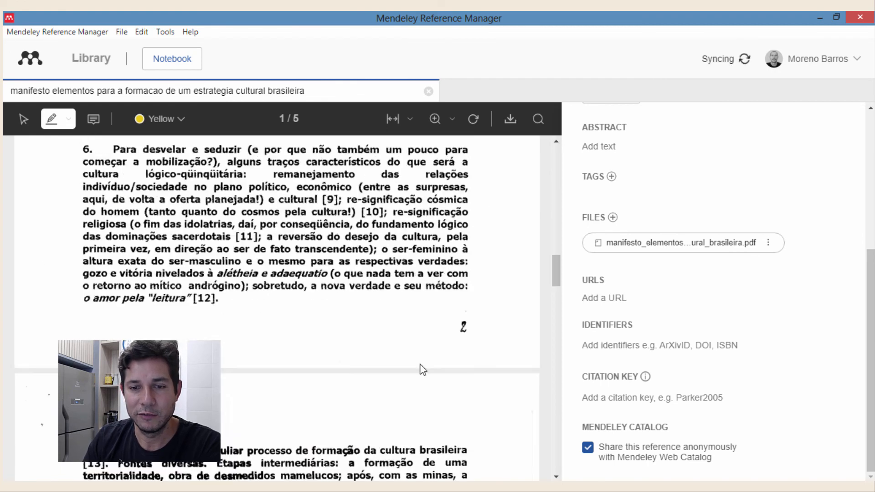
{"action": "scroll", "coordinate": [440, 383], "scroll_direction": "down", "scroll_amount": 10}
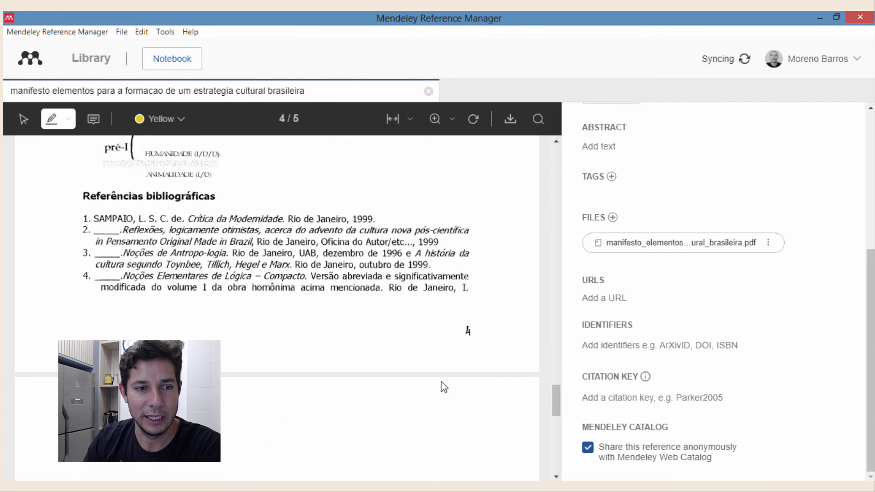
{"action": "scroll", "coordinate": [441, 386], "scroll_direction": "up", "scroll_amount": 2}
{"action": "scroll", "coordinate": [441, 386], "scroll_direction": "down", "scroll_amount": 8}
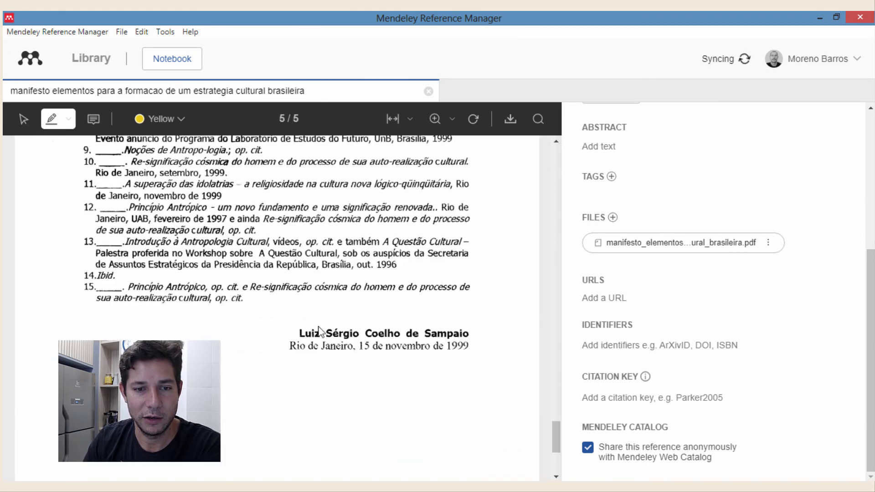
{"action": "left_click_drag", "start_coordinate": [299, 338], "coordinate": [466, 349]}
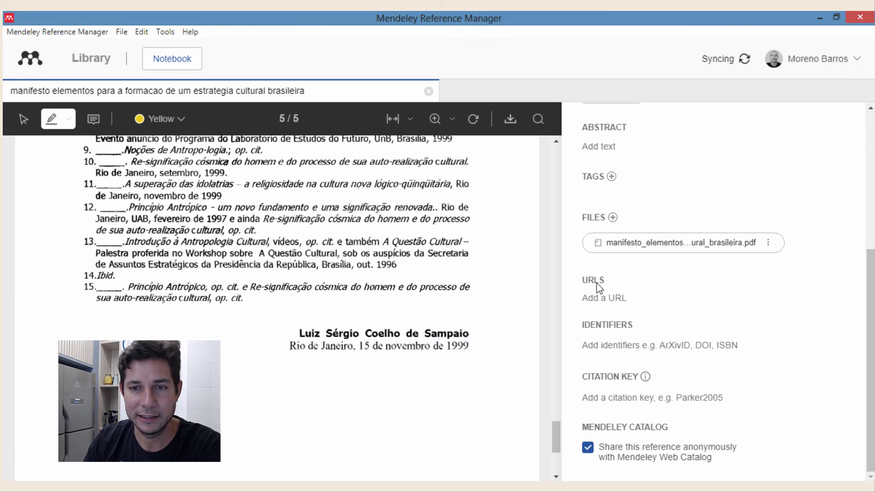
{"action": "scroll", "coordinate": [624, 215], "scroll_direction": "up", "scroll_amount": 6}
- Add the signing author to the manifesto reference in 'Surname, Given names' form
{"action": "left_click", "coordinate": [632, 249]}
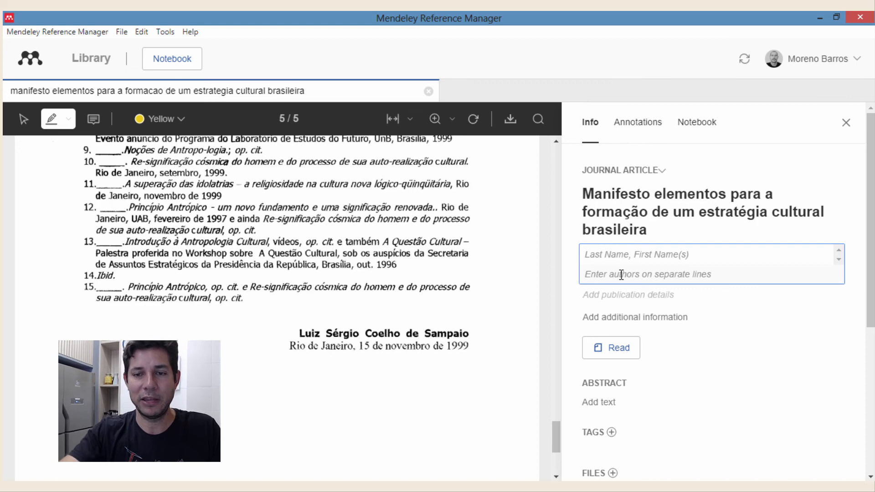
{"action": "type", "text": "Sampaio, Luiz"}
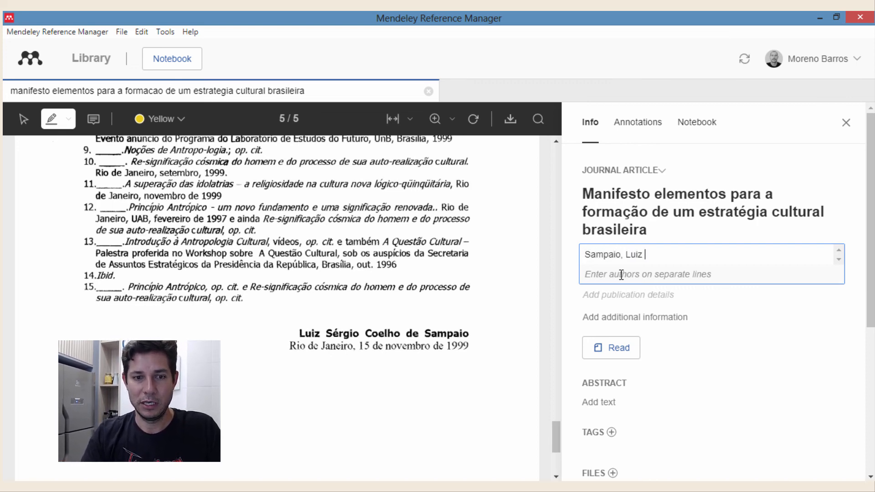
{"action": "type", "text": " Sérg"}
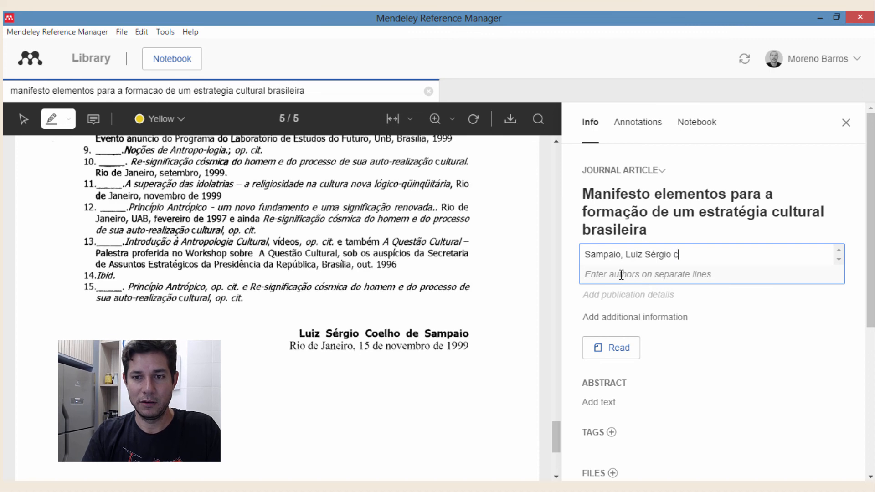
{"action": "type", "text": "io Coelho d"}
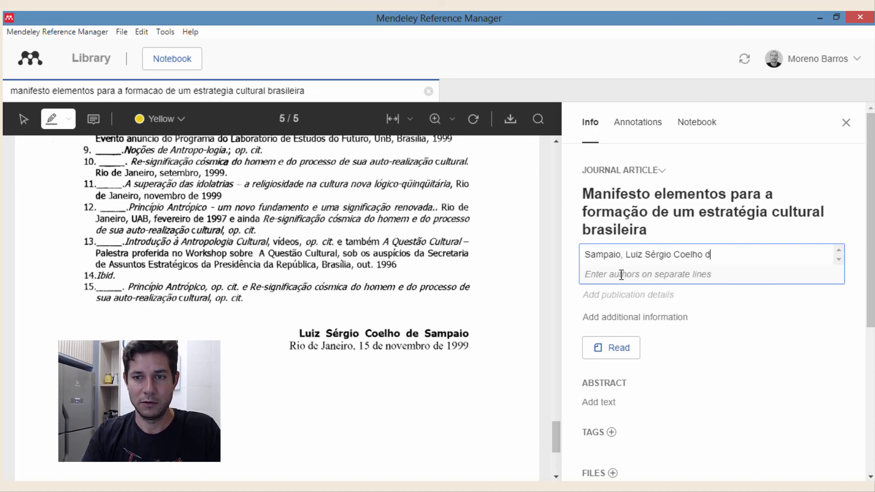
{"action": "type", "text": "e"}
{"action": "left_click", "coordinate": [856, 293]}
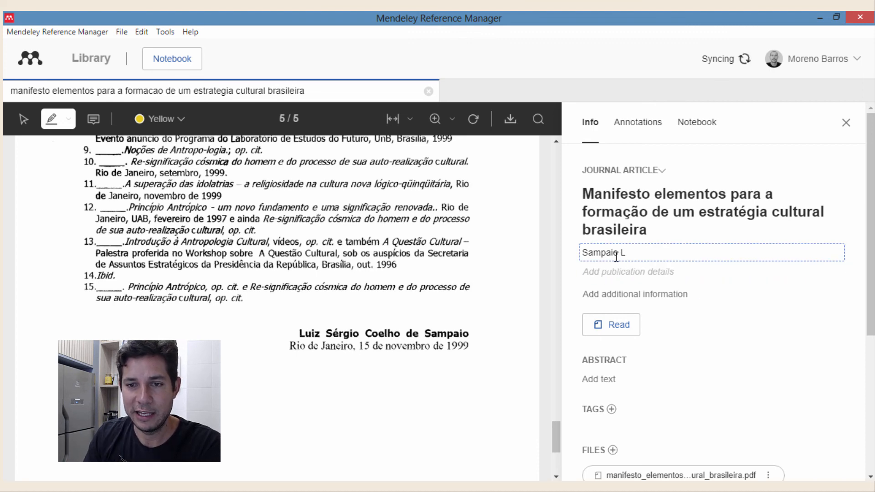
- Close the reference details panel and the manifesto PDF
{"action": "scroll", "coordinate": [724, 363], "scroll_direction": "down", "scroll_amount": 2}
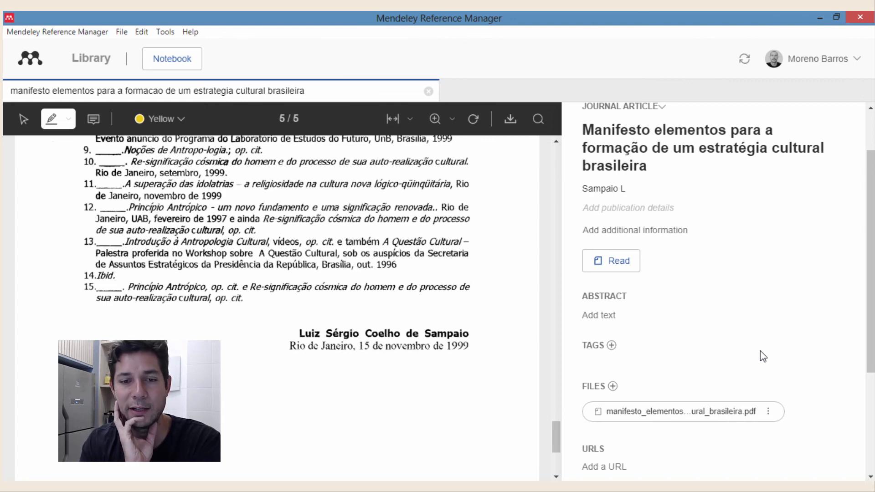
{"action": "scroll", "coordinate": [755, 353], "scroll_direction": "down", "scroll_amount": 3}
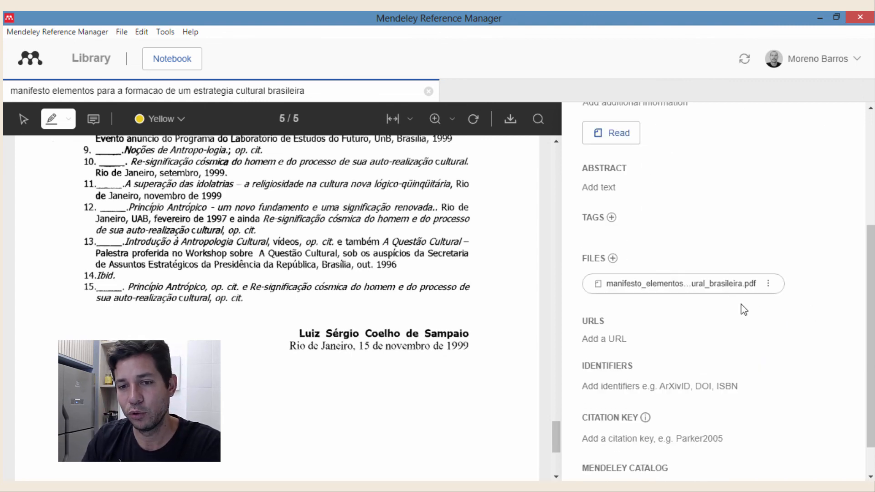
{"action": "scroll", "coordinate": [699, 252], "scroll_direction": "up", "scroll_amount": 5}
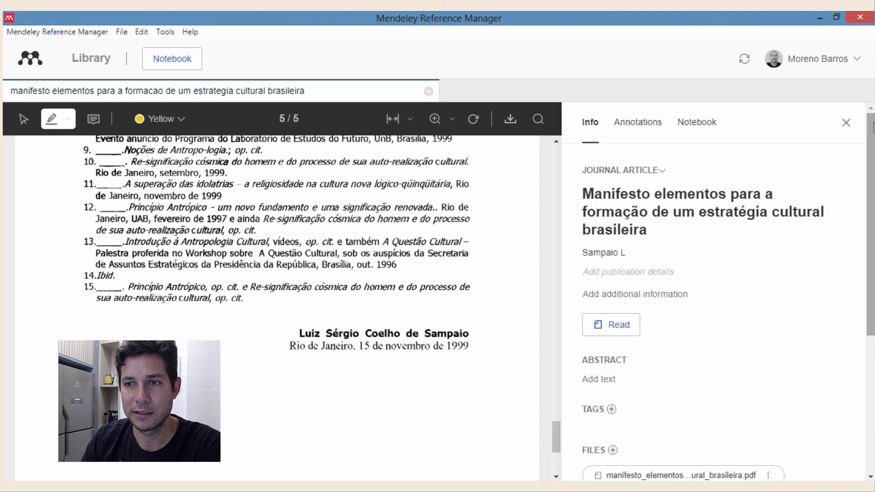
{"action": "left_click", "coordinate": [854, 122]}
{"action": "left_click", "coordinate": [429, 92]}
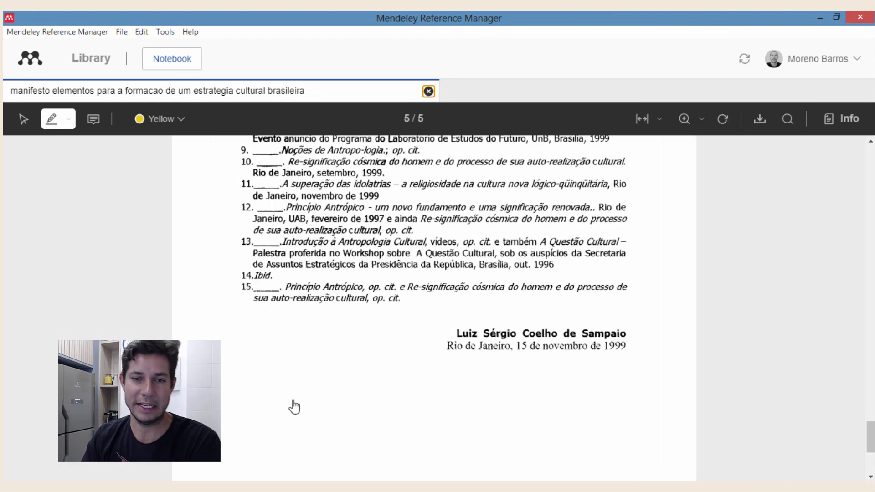
- Review the Zika Virus drugs reference's details in All References, then close the panel
{"action": "scroll", "coordinate": [456, 333], "scroll_direction": "down", "scroll_amount": 7}
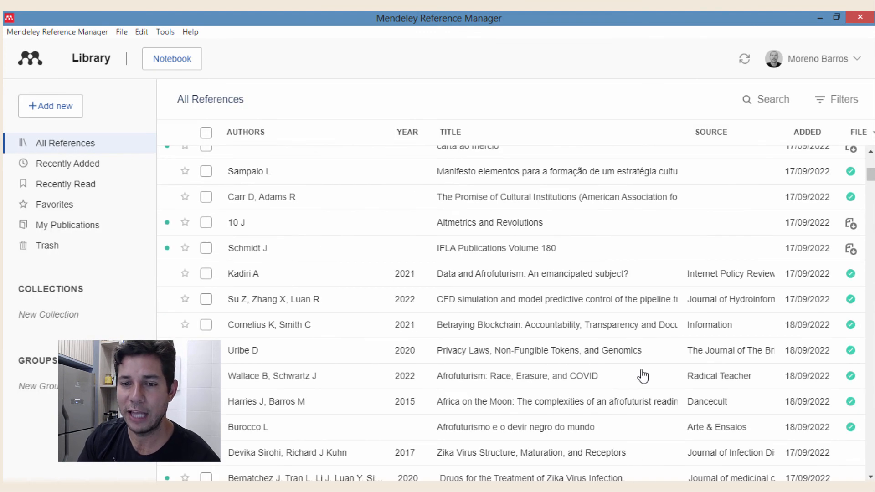
{"action": "scroll", "coordinate": [633, 374], "scroll_direction": "down", "scroll_amount": 5}
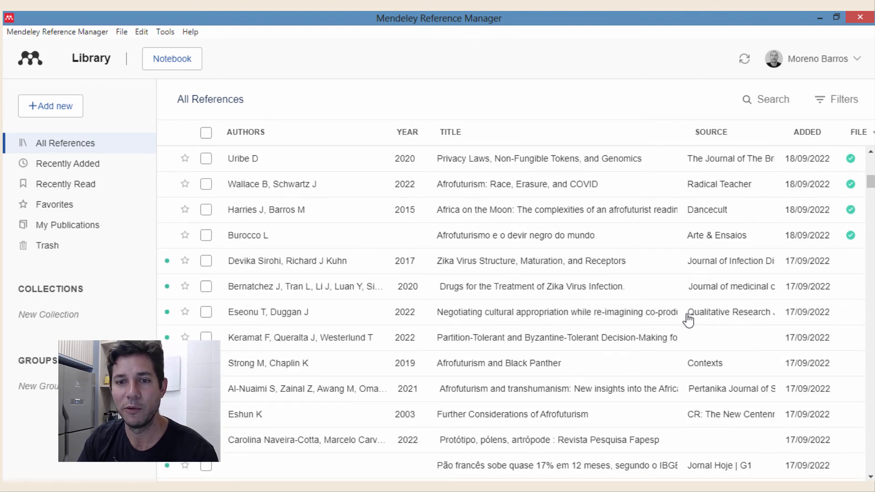
{"action": "left_click", "coordinate": [468, 292]}
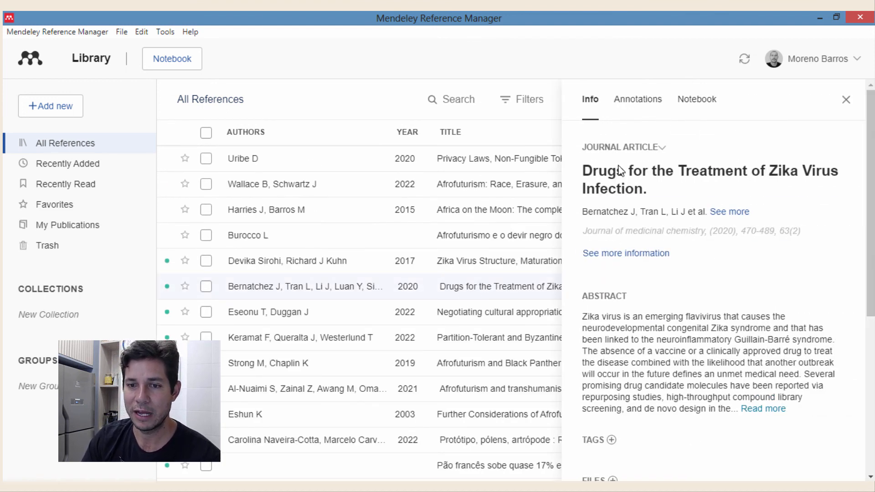
{"action": "scroll", "coordinate": [663, 410], "scroll_direction": "down", "scroll_amount": 3}
{"action": "scroll", "coordinate": [664, 402], "scroll_direction": "down", "scroll_amount": 3}
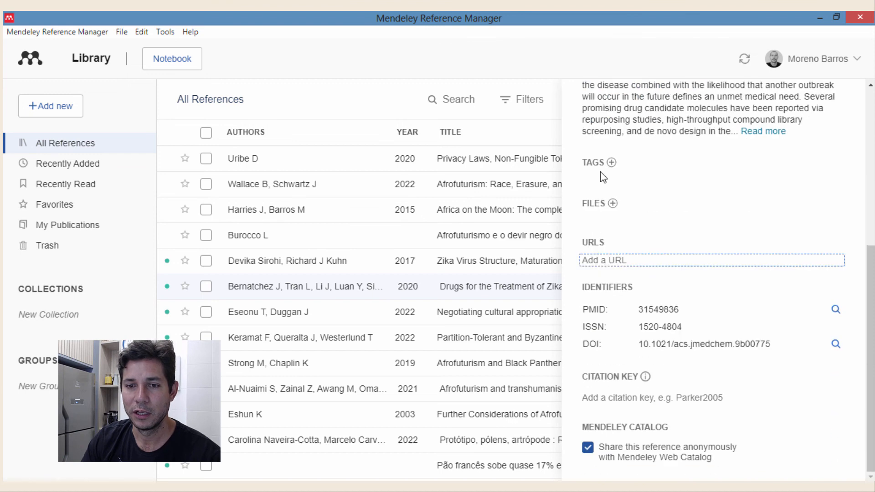
{"action": "scroll", "coordinate": [714, 201], "scroll_direction": "up", "scroll_amount": 6}
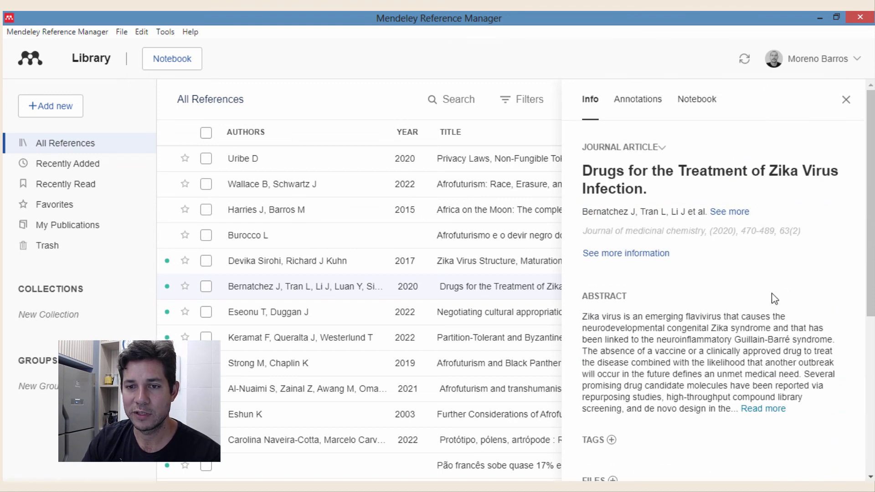
{"action": "scroll", "coordinate": [752, 283], "scroll_direction": "down", "scroll_amount": 5}
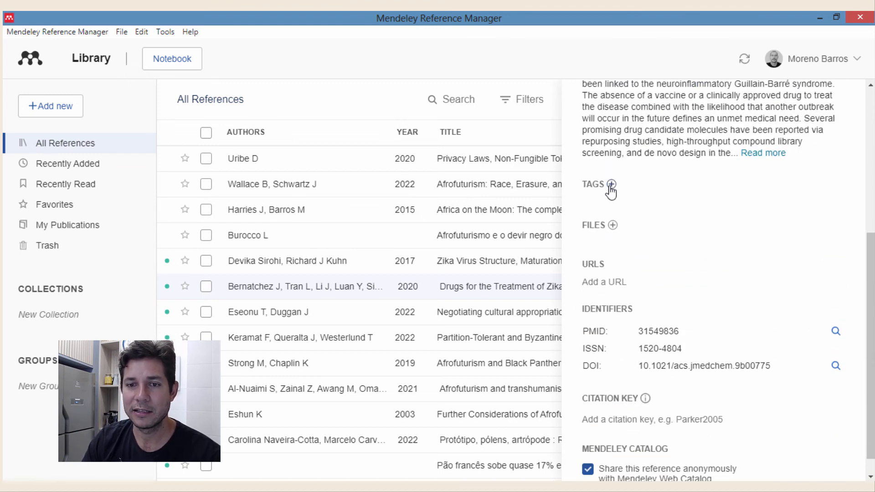
{"action": "scroll", "coordinate": [737, 247], "scroll_direction": "up", "scroll_amount": 6}
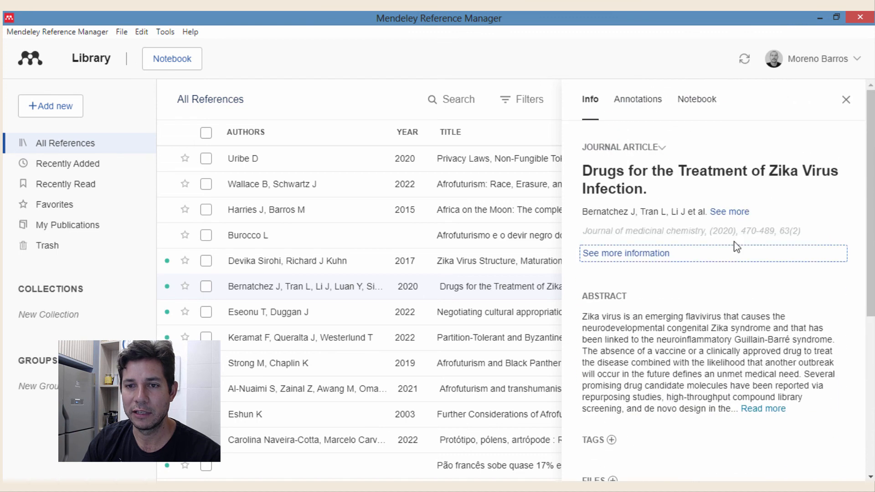
{"action": "left_click", "coordinate": [847, 100]}
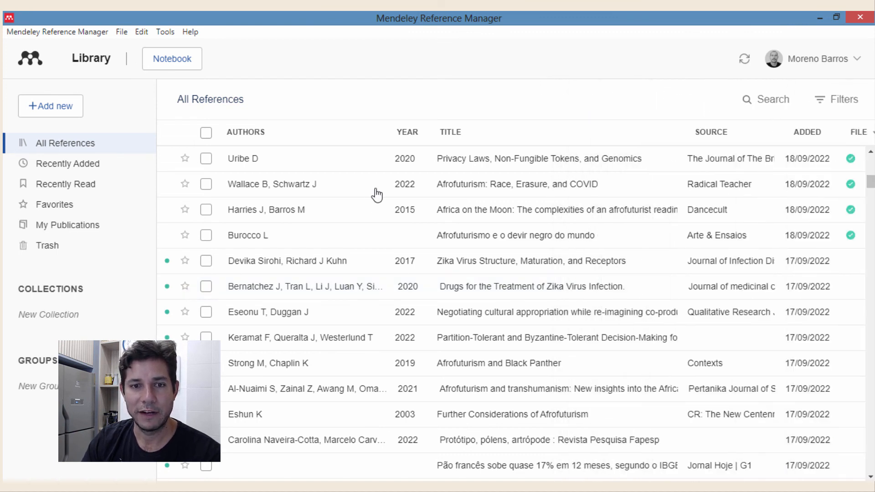